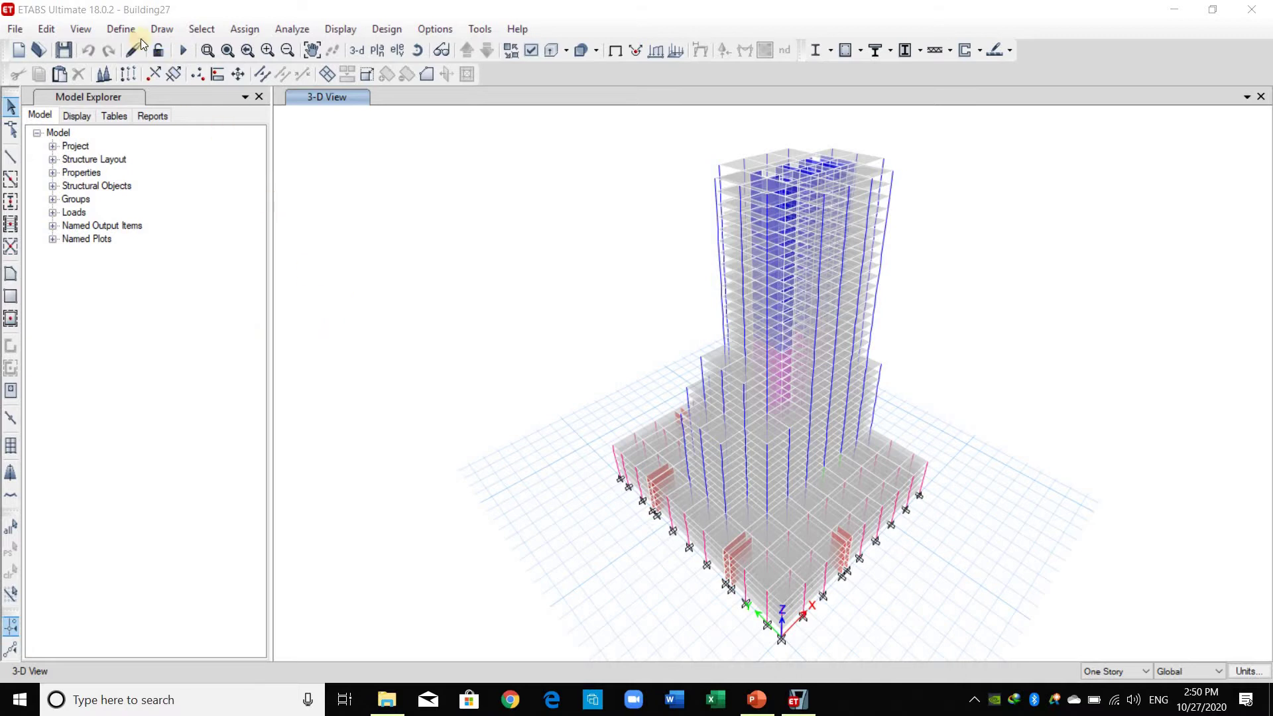
Review the properties of the existing diaphragm D1 without changing them
{"action": "left_click", "coordinate": [122, 29]}
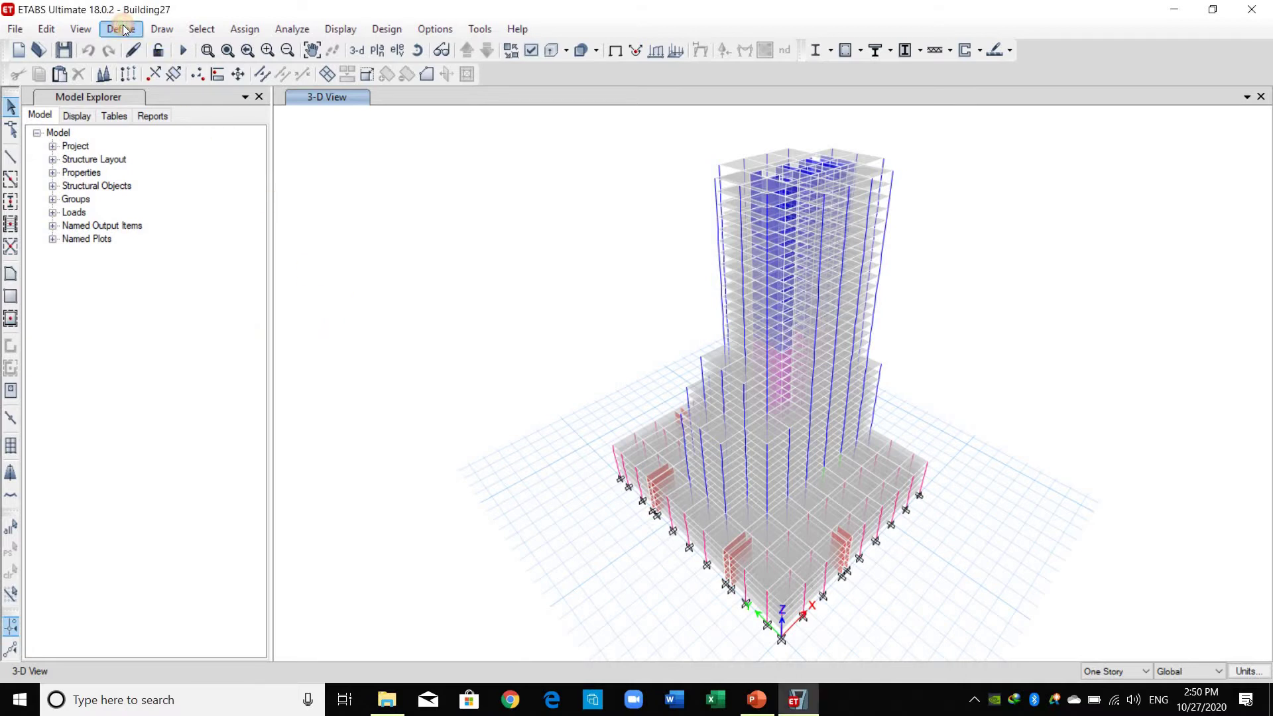
{"action": "left_click", "coordinate": [165, 128]}
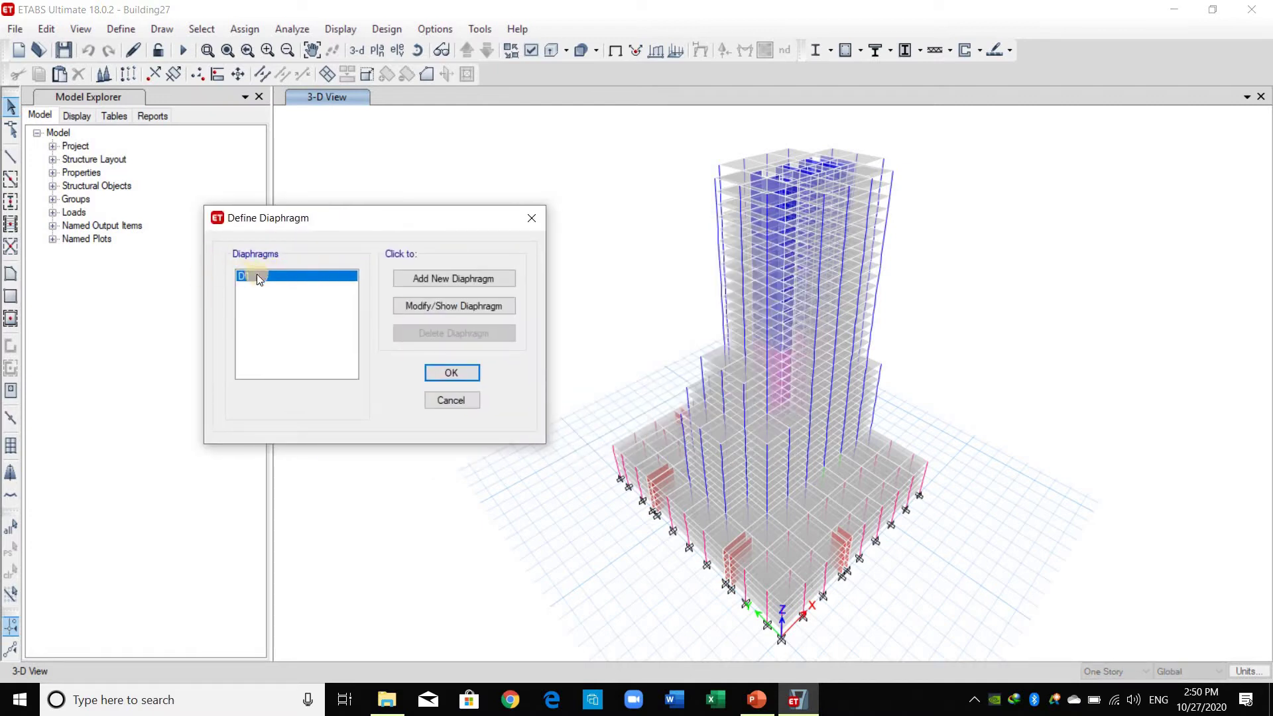
{"action": "left_click", "coordinate": [458, 307]}
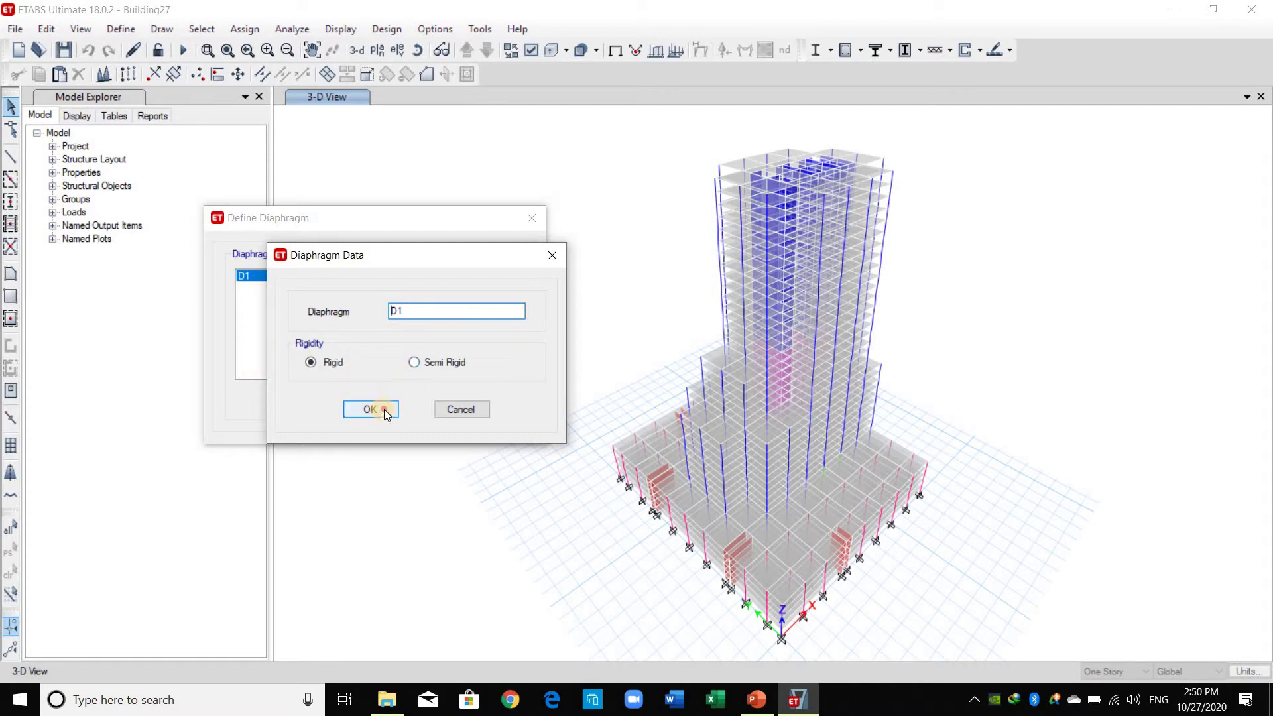
{"action": "left_click", "coordinate": [450, 403]}
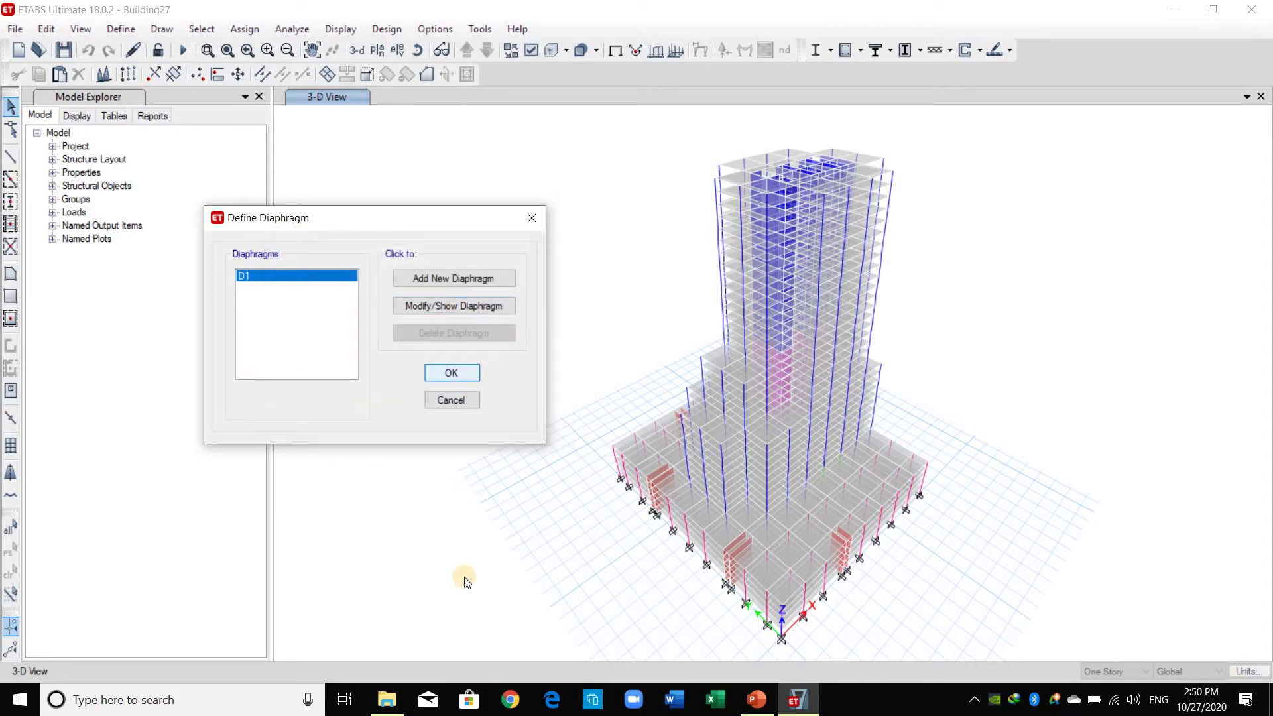
{"action": "key", "text": "Return"}
Select all floor slabs in the model by object type
{"action": "left_click", "coordinate": [202, 29]}
{"action": "left_click", "coordinate": [464, 167]}
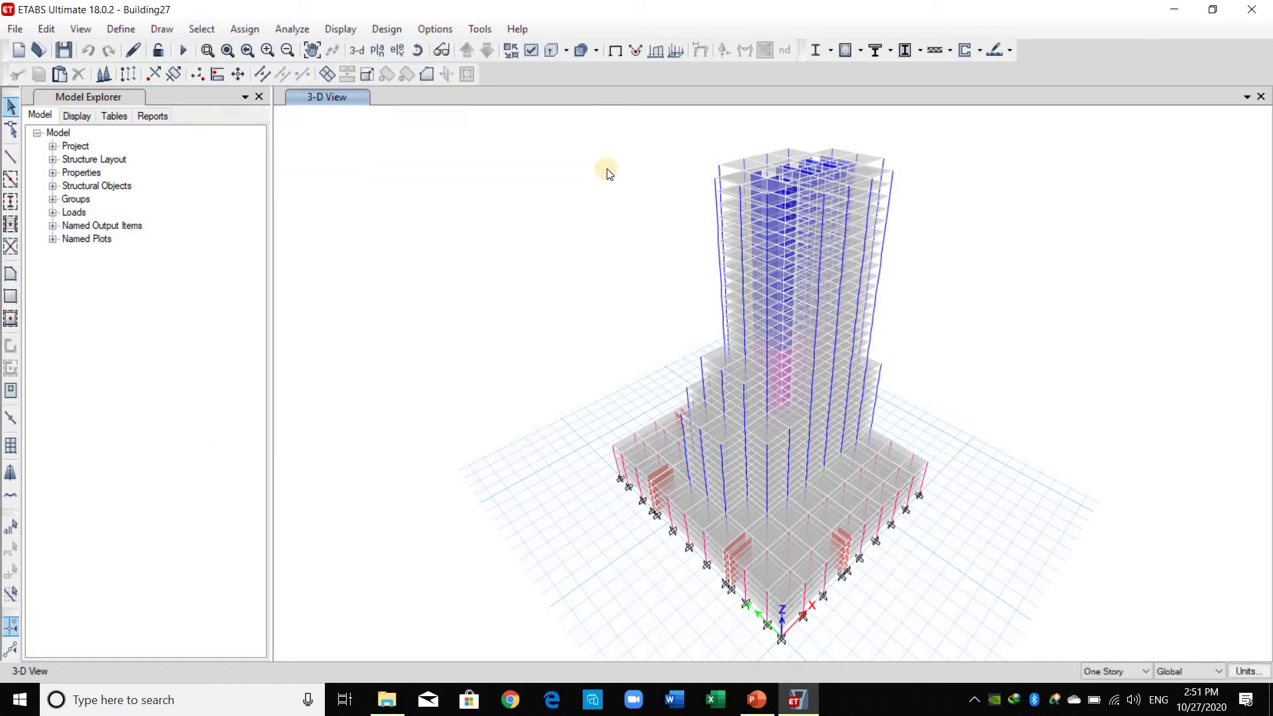
{"action": "left_click", "coordinate": [319, 268]}
{"action": "left_click", "coordinate": [338, 477]}
{"action": "left_click", "coordinate": [476, 477]}
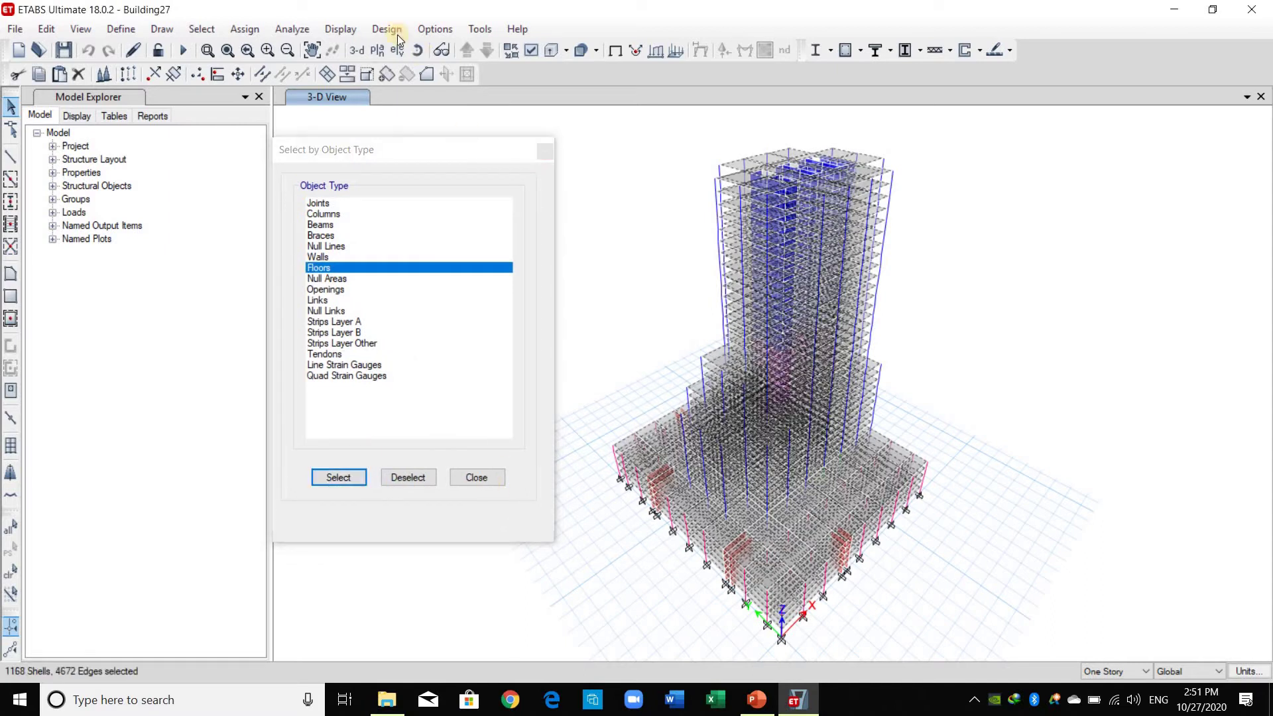
Assign diaphragm D1 to the selected floor shells
{"action": "left_click", "coordinate": [256, 27]}
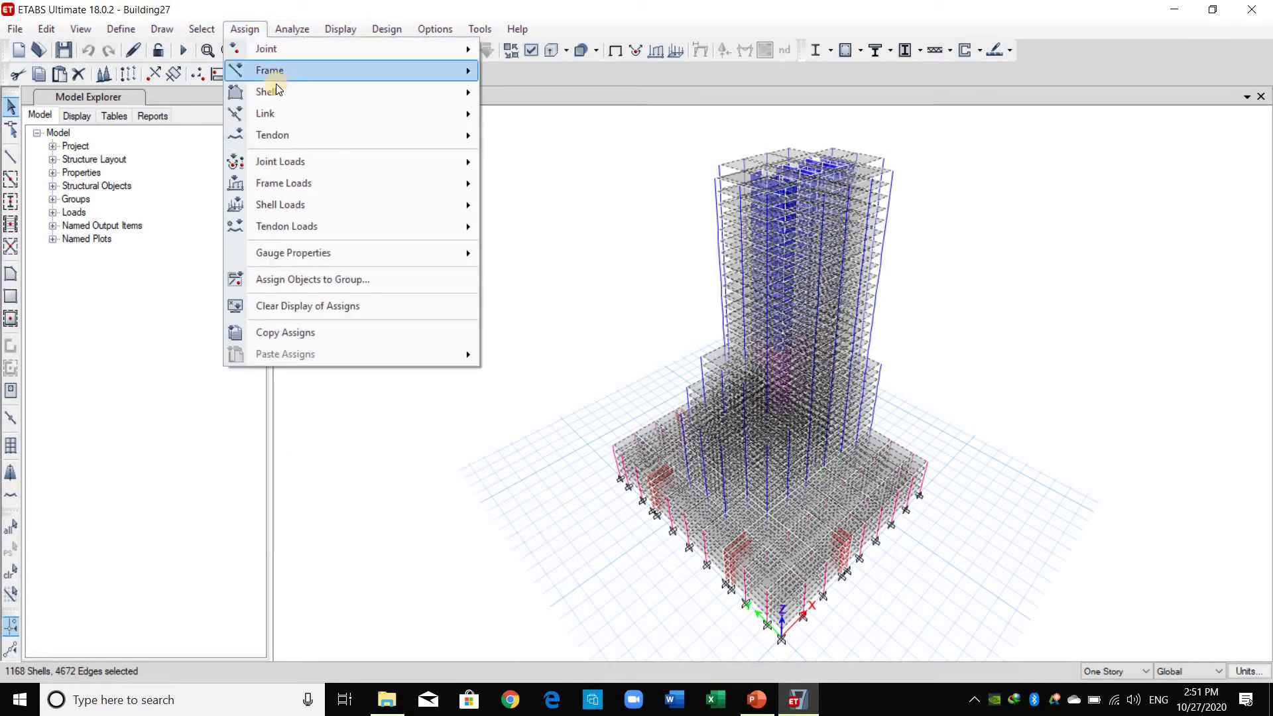
{"action": "mouse_move", "coordinate": [276, 85]}
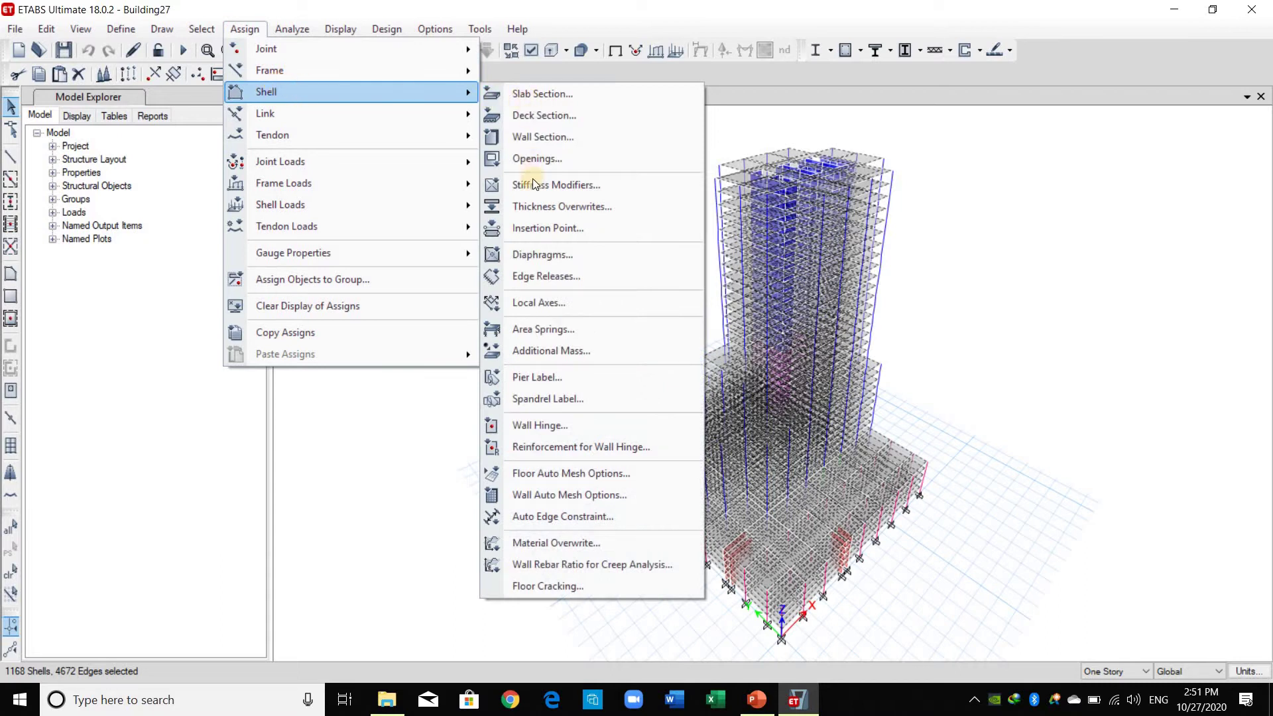
{"action": "left_click", "coordinate": [546, 256]}
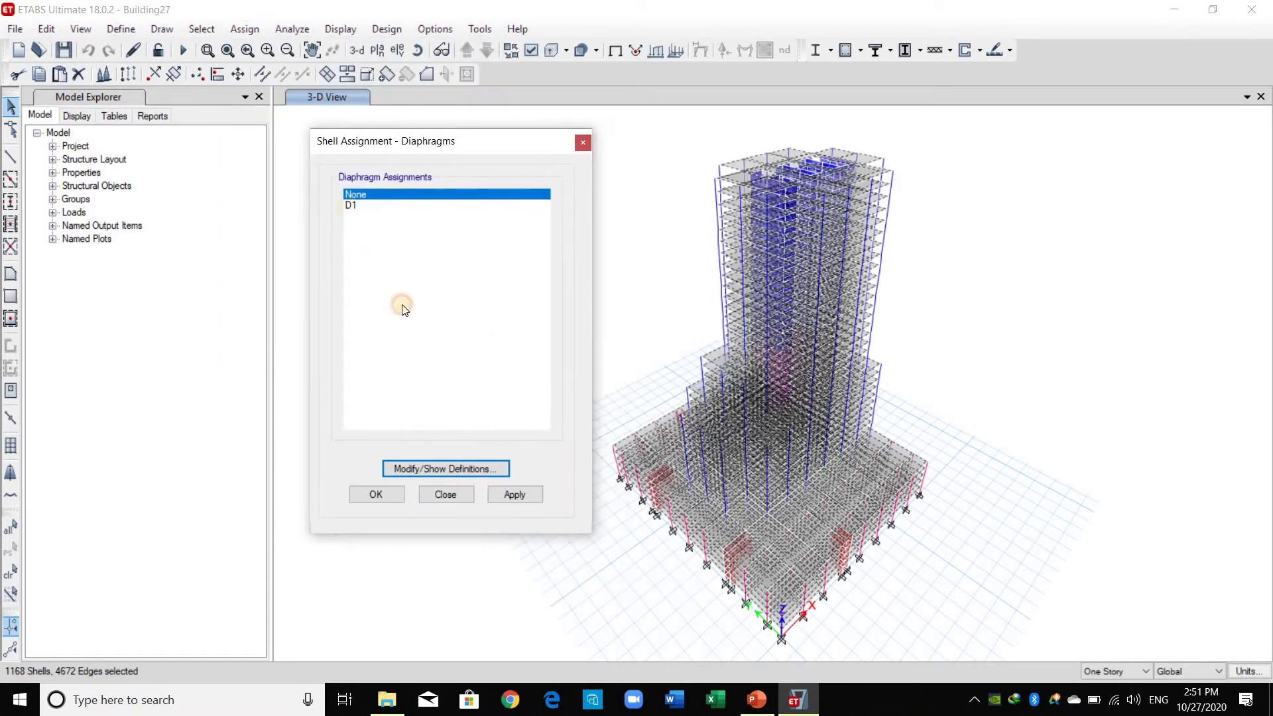
{"action": "key", "text": "Down"}
{"action": "left_click", "coordinate": [516, 496]}
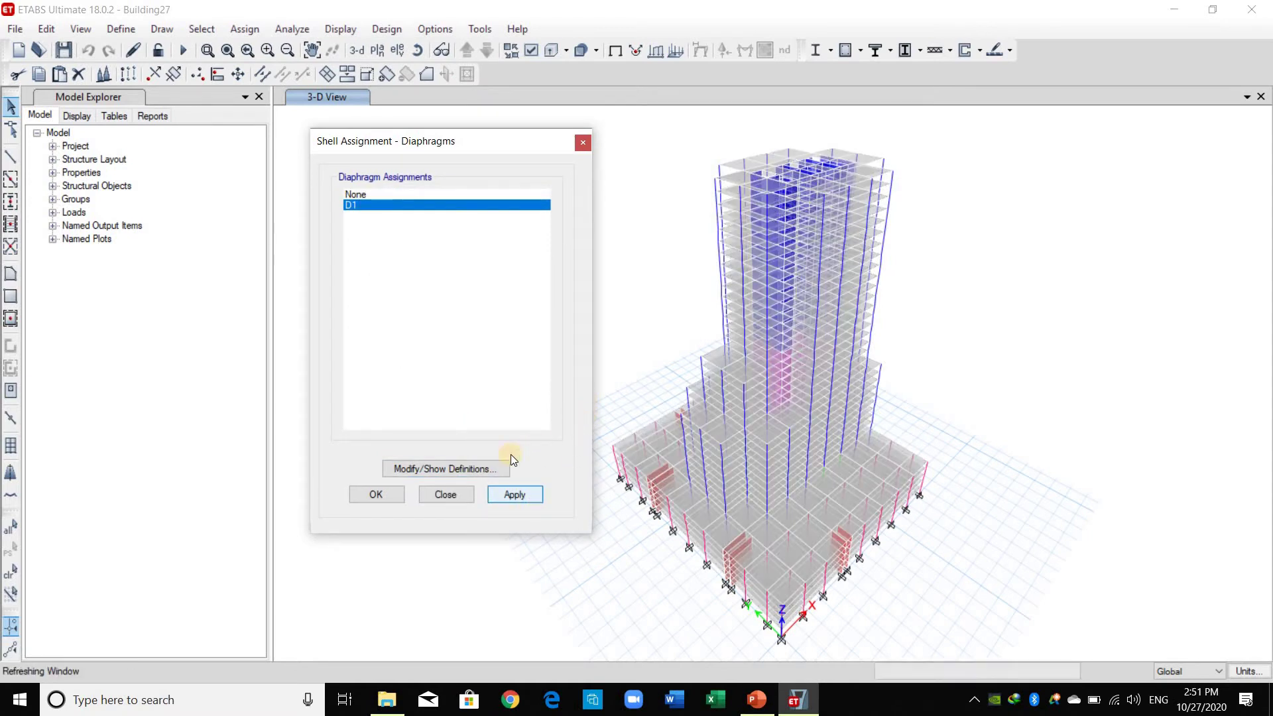
{"action": "left_click", "coordinate": [375, 494]}
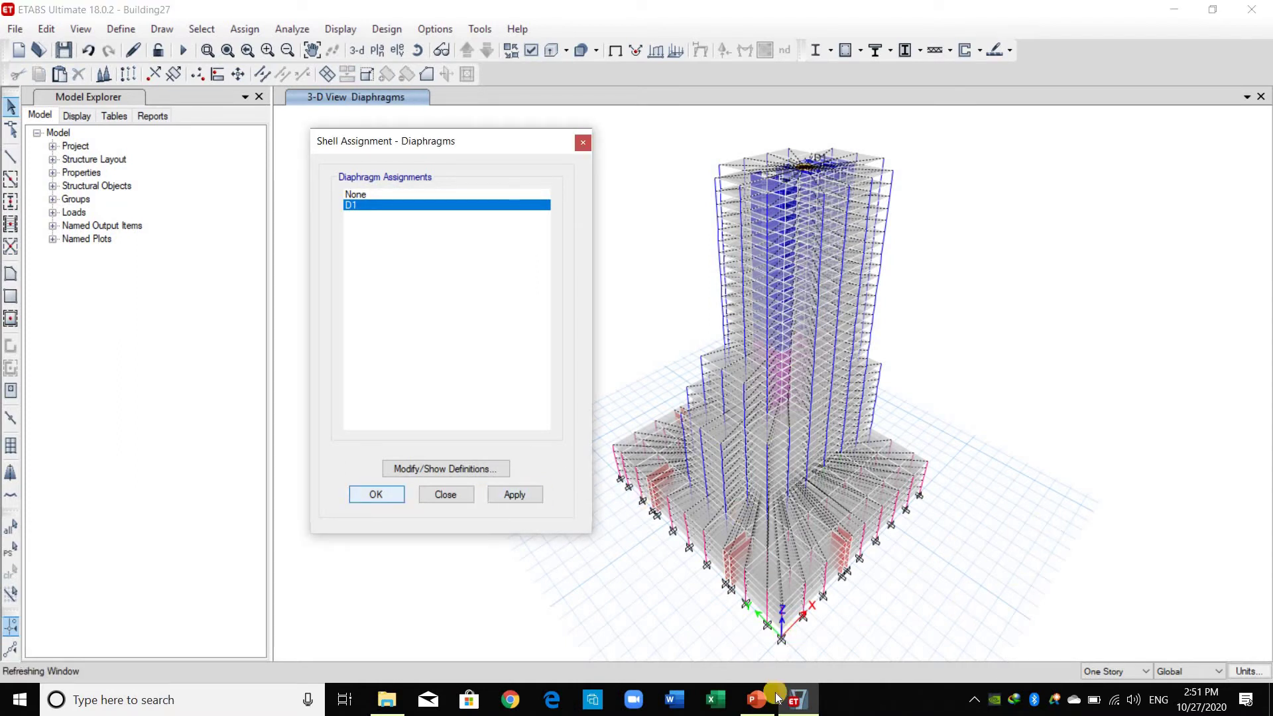
{"action": "left_click", "coordinate": [757, 699]}
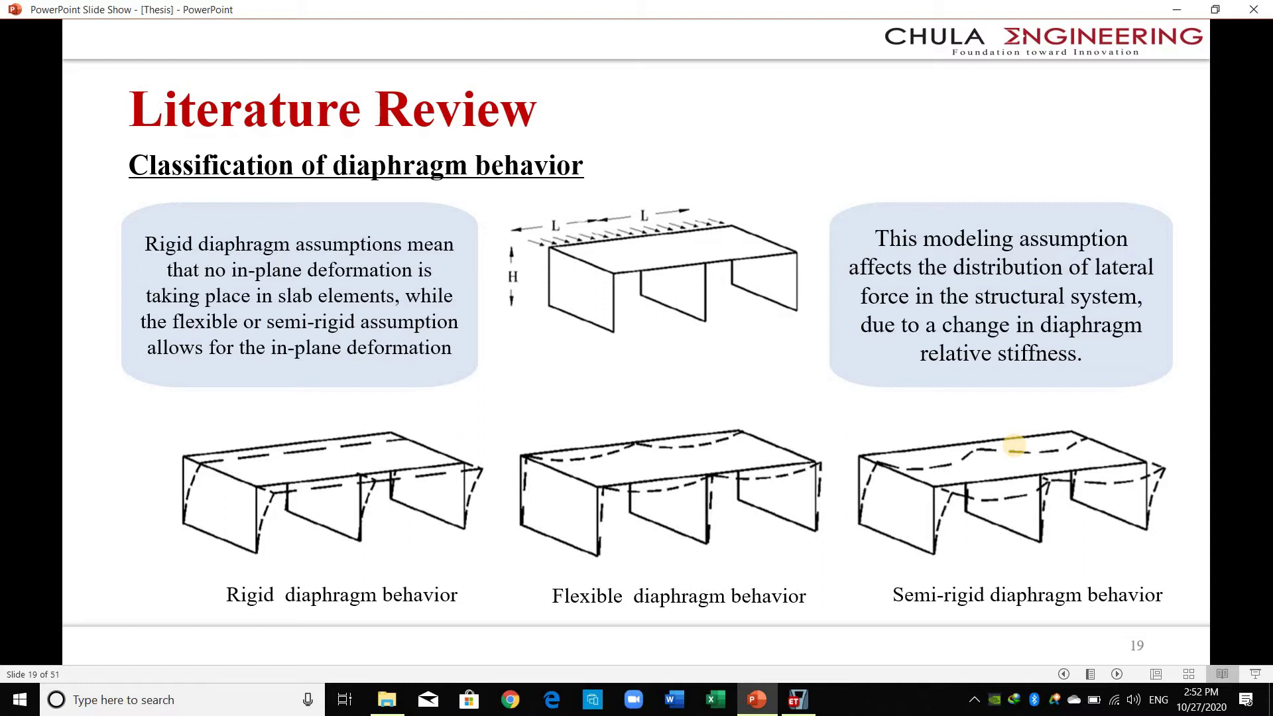
Return to slide 18, 'ASCE 7-16 provisions for diaphragm design'
{"action": "key", "text": "Left"}
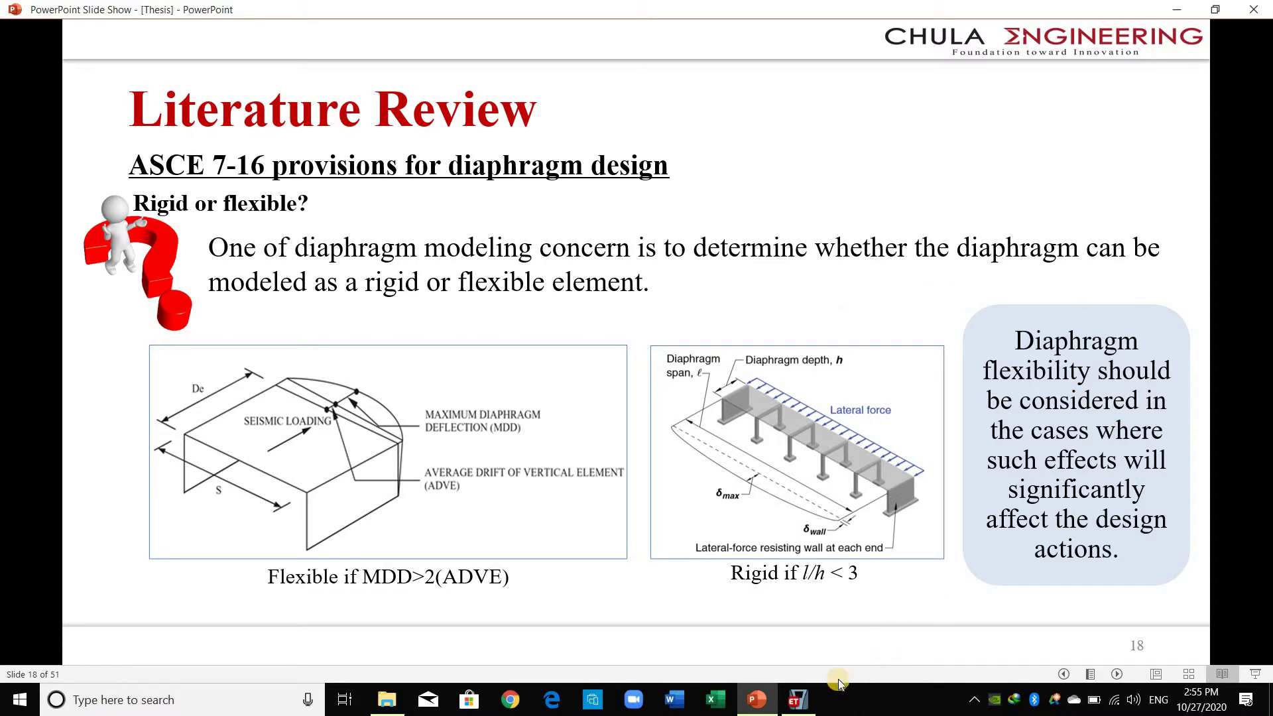
Back in ETABS, show the Story34 plan view fitted to the window
{"action": "left_click", "coordinate": [798, 700]}
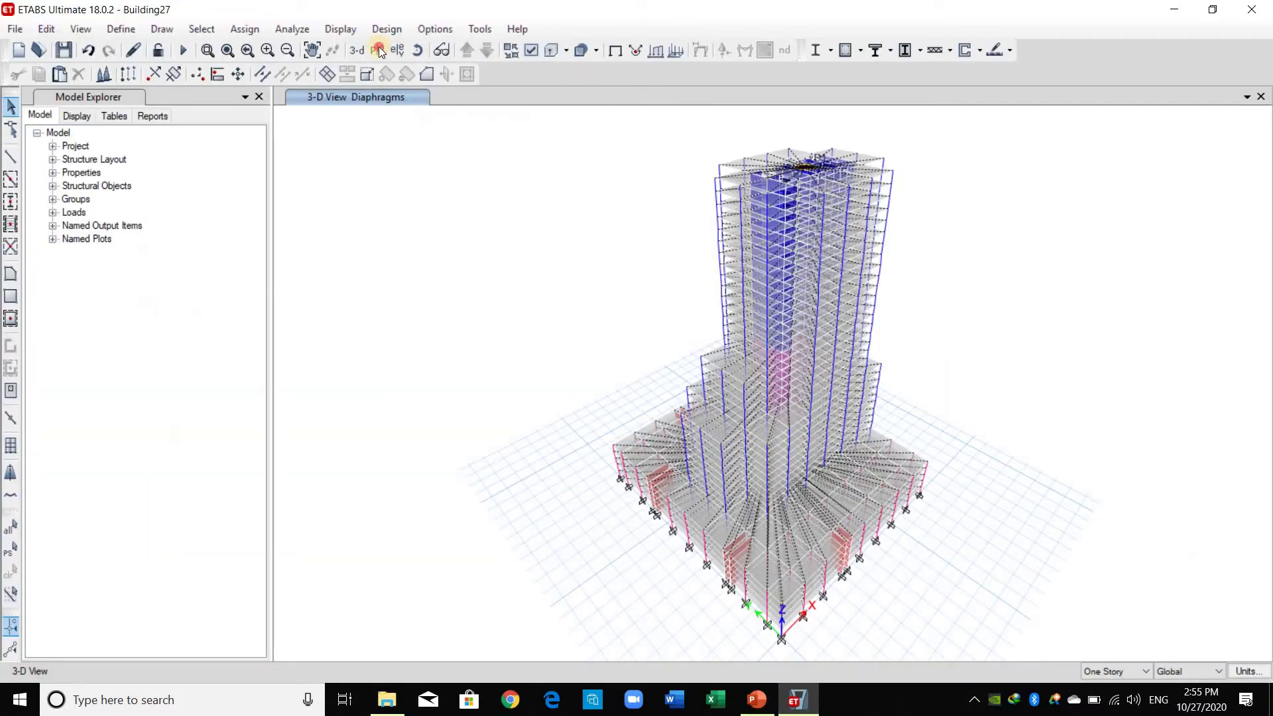
{"action": "left_click", "coordinate": [377, 50]}
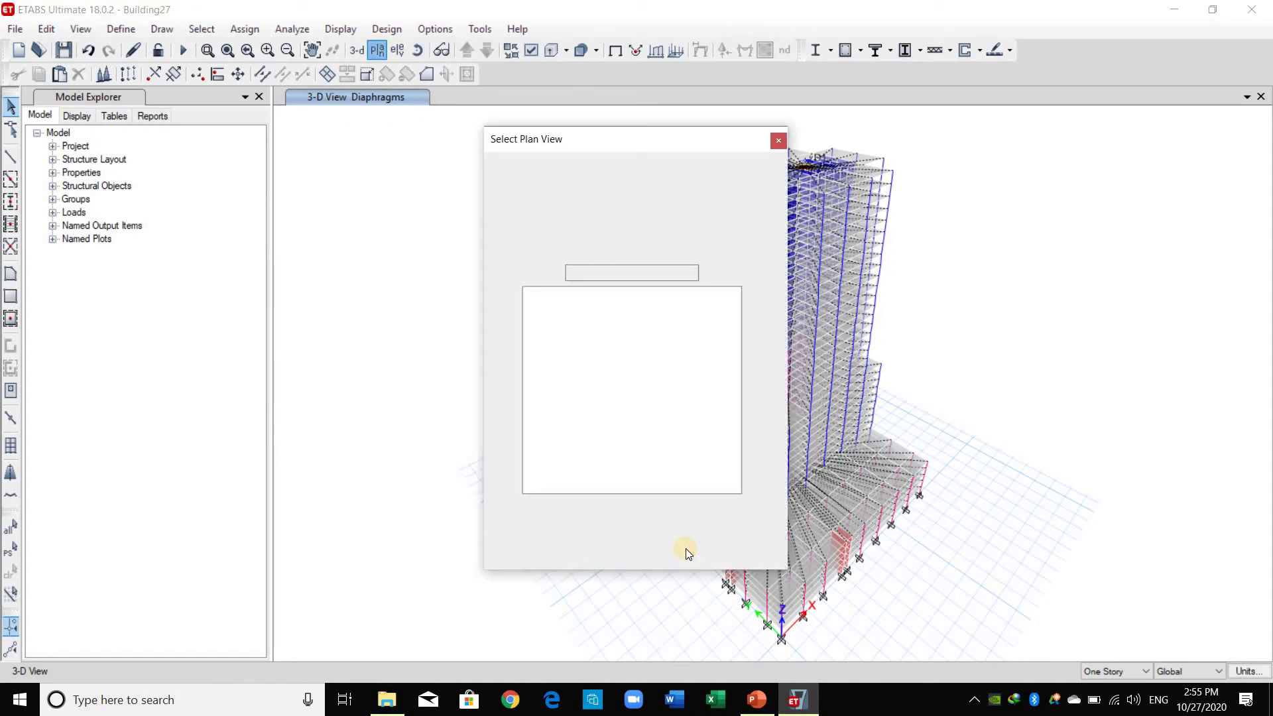
{"action": "left_click", "coordinate": [620, 546]}
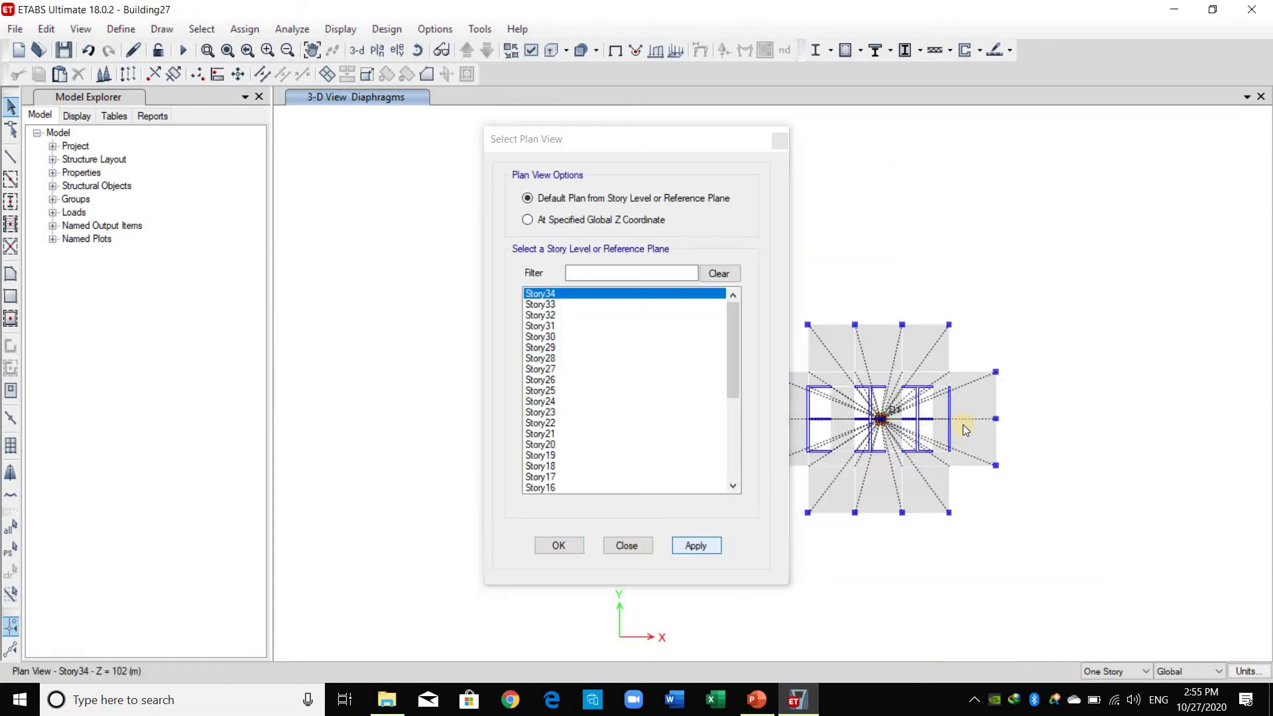
{"action": "key", "text": "F3"}
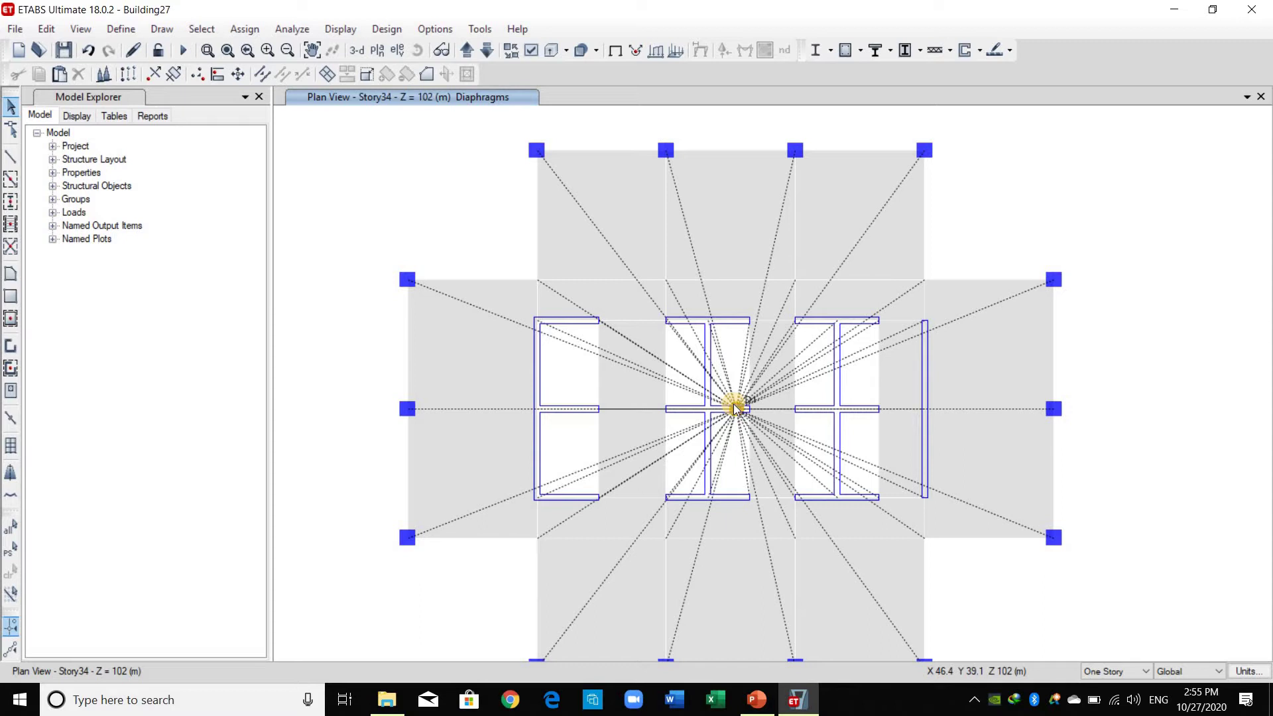
Select the diaphragm centre joint and other objects on the Story34 plan
{"action": "left_click", "coordinate": [734, 407]}
{"action": "left_click", "coordinate": [930, 289]}
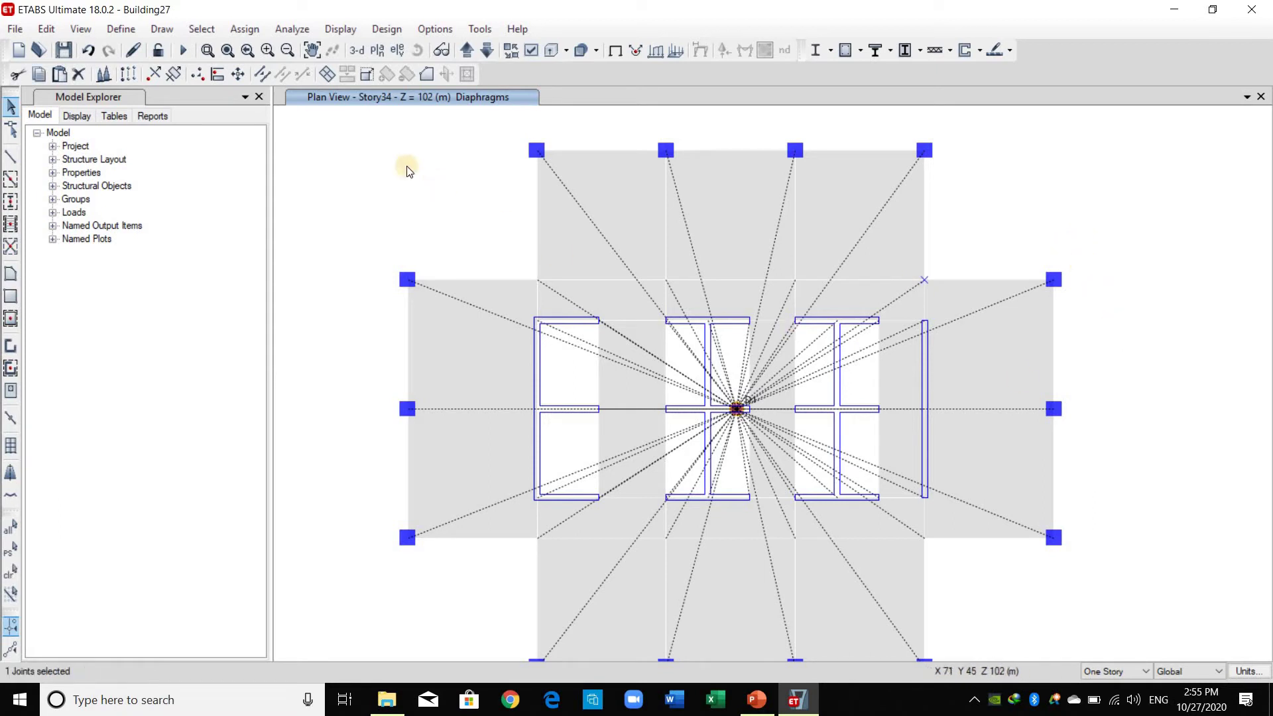
{"action": "left_click_drag", "start_coordinate": [366, 136], "coordinate": [1068, 589]}
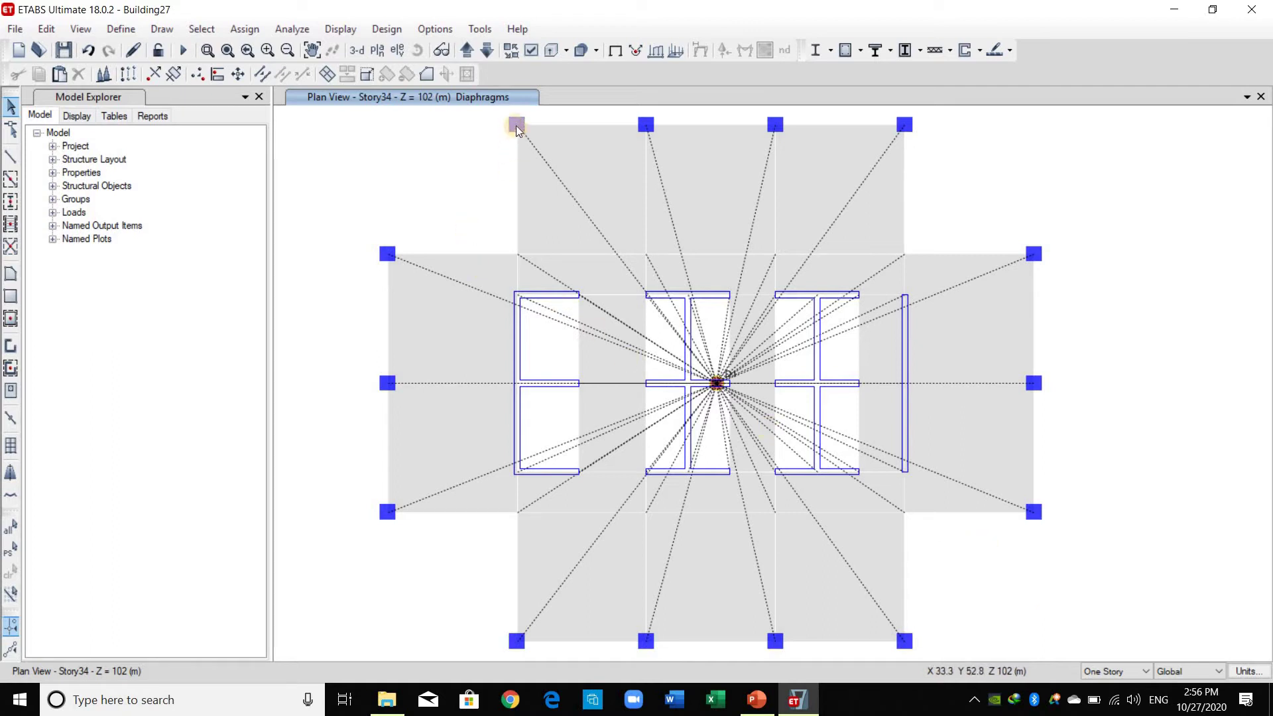
{"action": "left_click", "coordinate": [715, 384]}
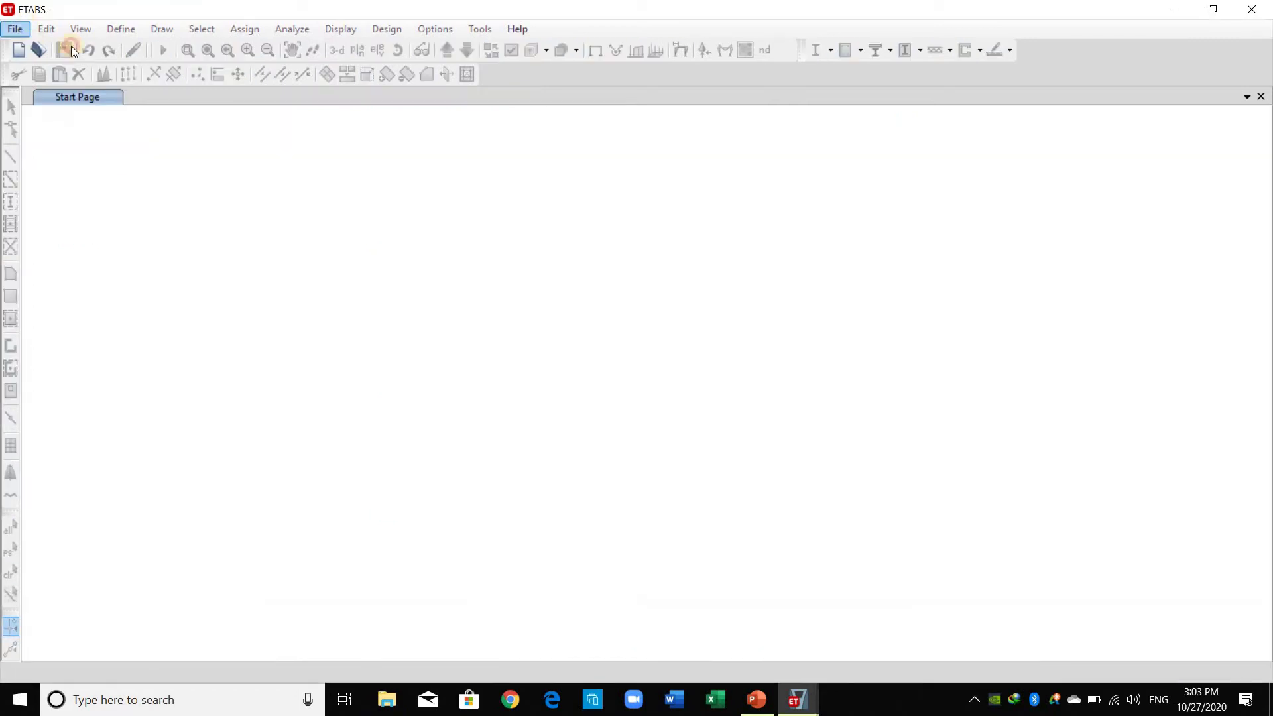
{"action": "key", "text": "Down"}
{"action": "key", "text": "Return"}
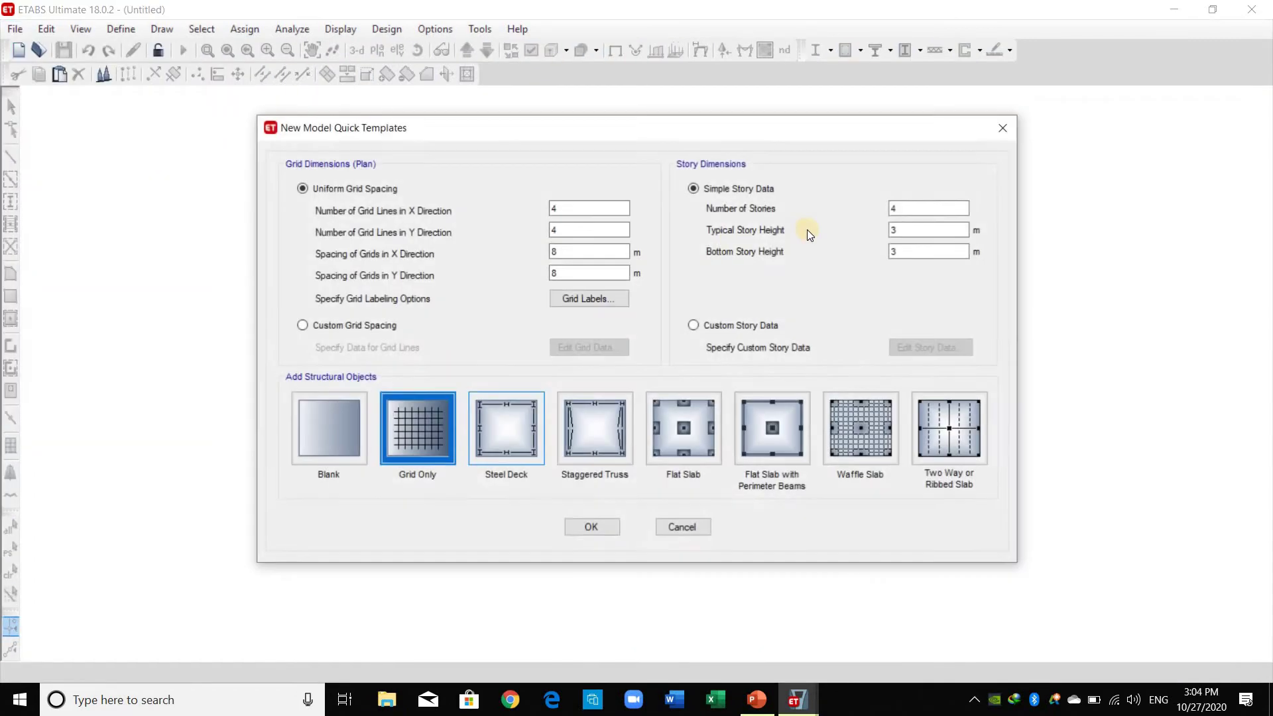
{"action": "type", "text": "2"}
{"action": "key", "text": "Tab"}
{"action": "key", "text": "Tab"}
{"action": "type", "text": "4"}
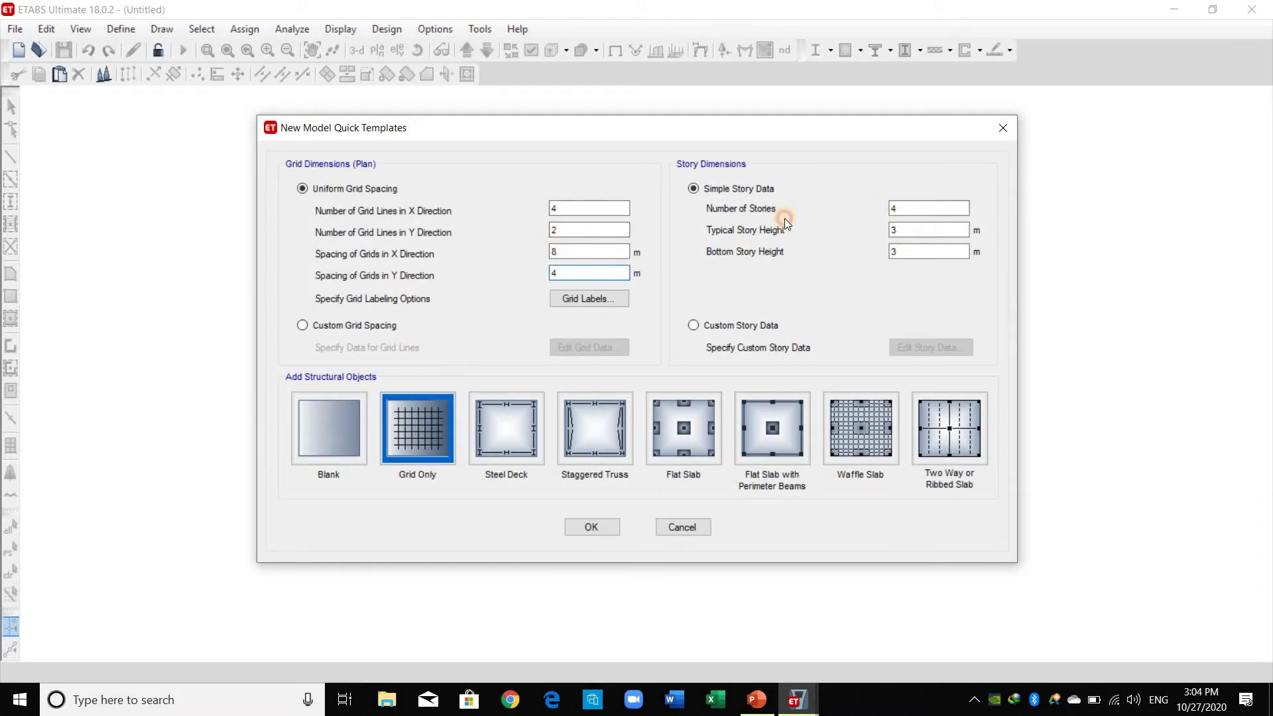
{"action": "key", "text": "Tab"}
{"action": "type", "text": "1"}
{"action": "left_click", "coordinate": [590, 527]}
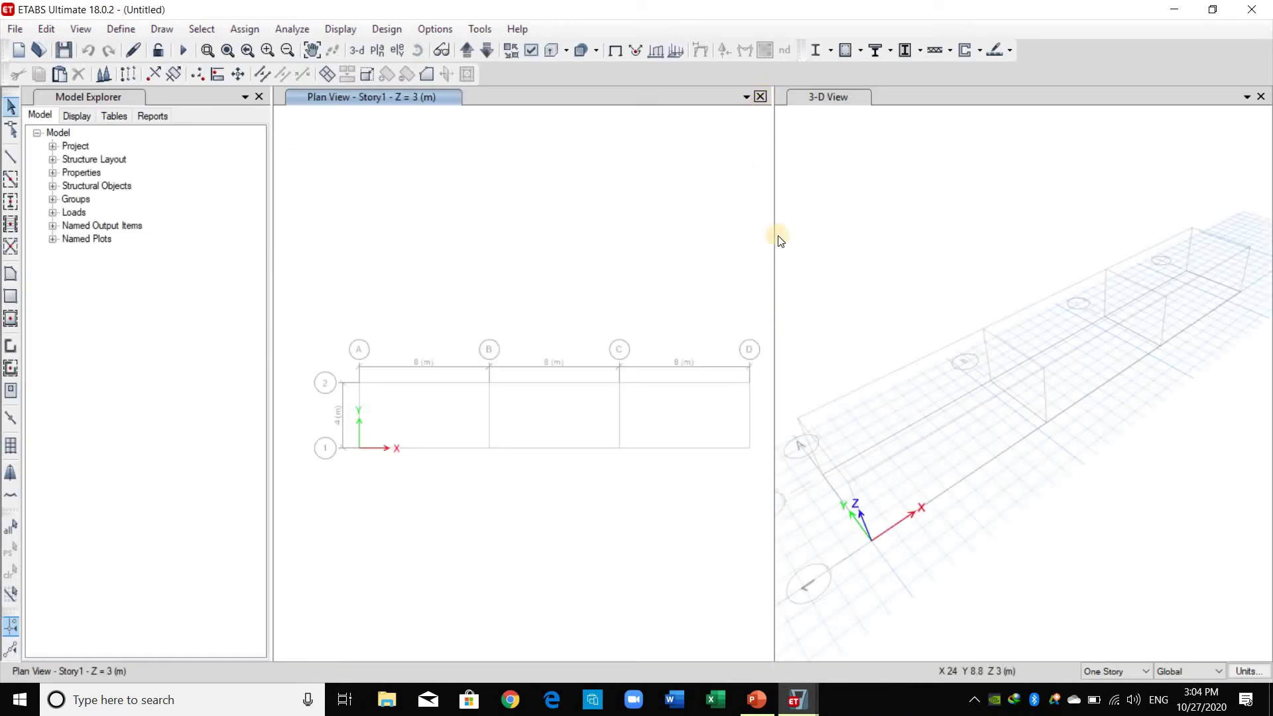
{"action": "right_click", "coordinate": [633, 197]}
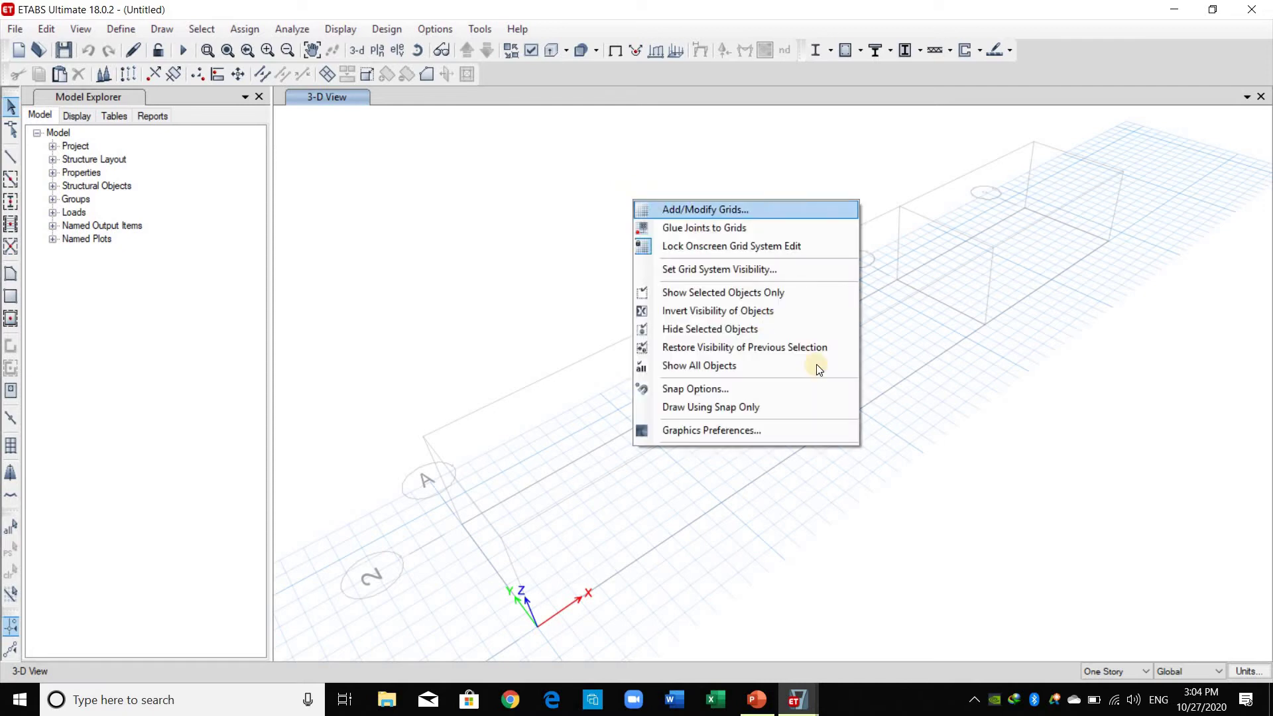
{"action": "left_click", "coordinate": [690, 207]}
{"action": "left_click", "coordinate": [714, 366]}
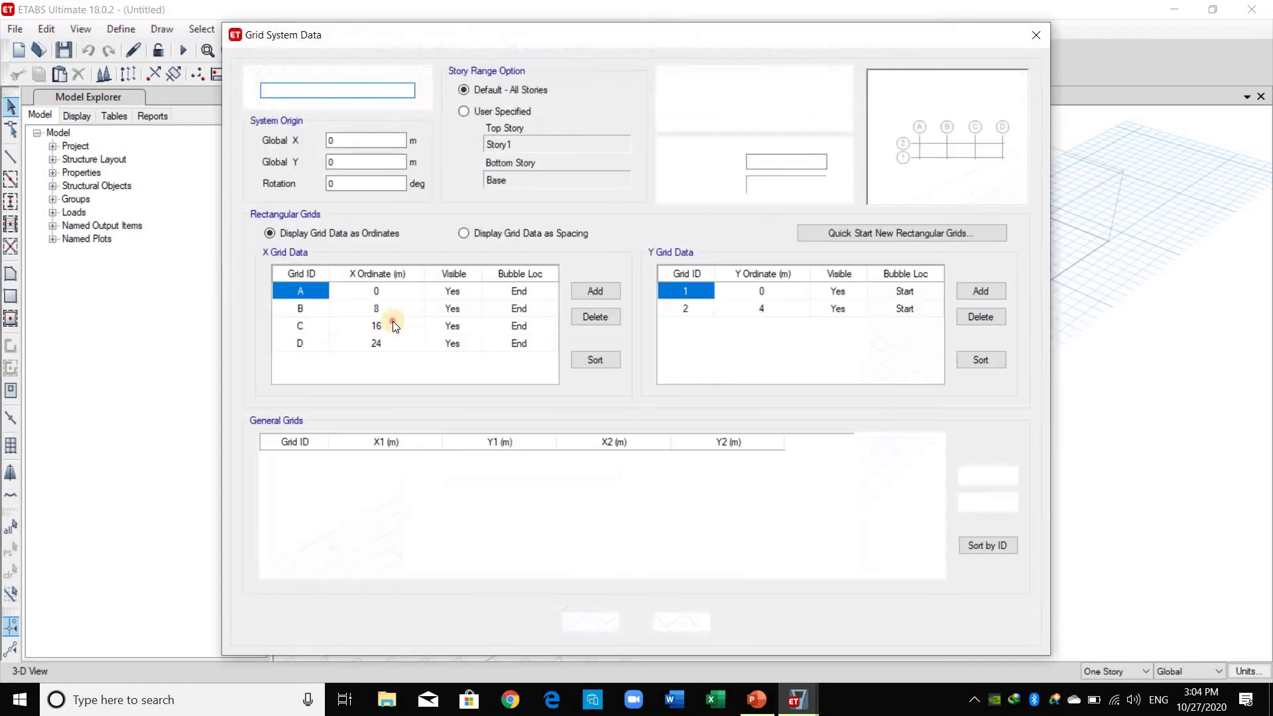
{"action": "left_click", "coordinate": [393, 322]}
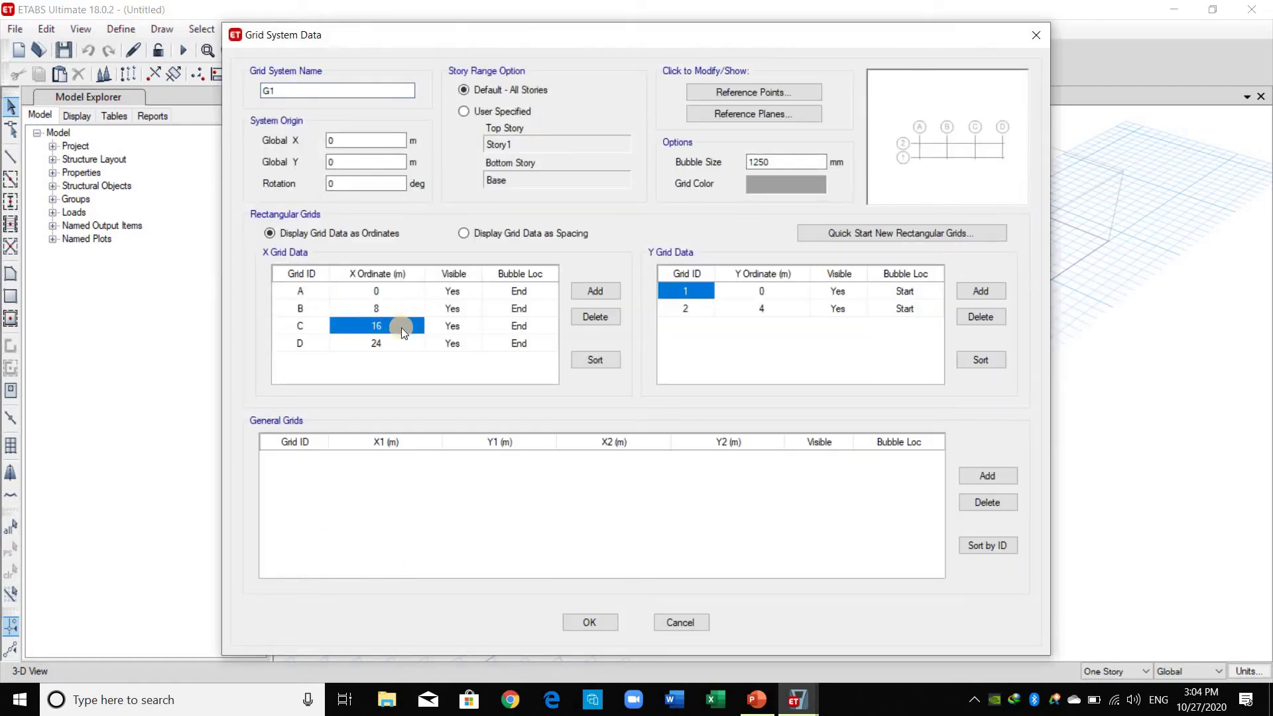
{"action": "type", "text": "1"}
{"action": "left_click", "coordinate": [397, 340]}
{"action": "type", "text": "20"}
{"action": "key", "text": "Up"}
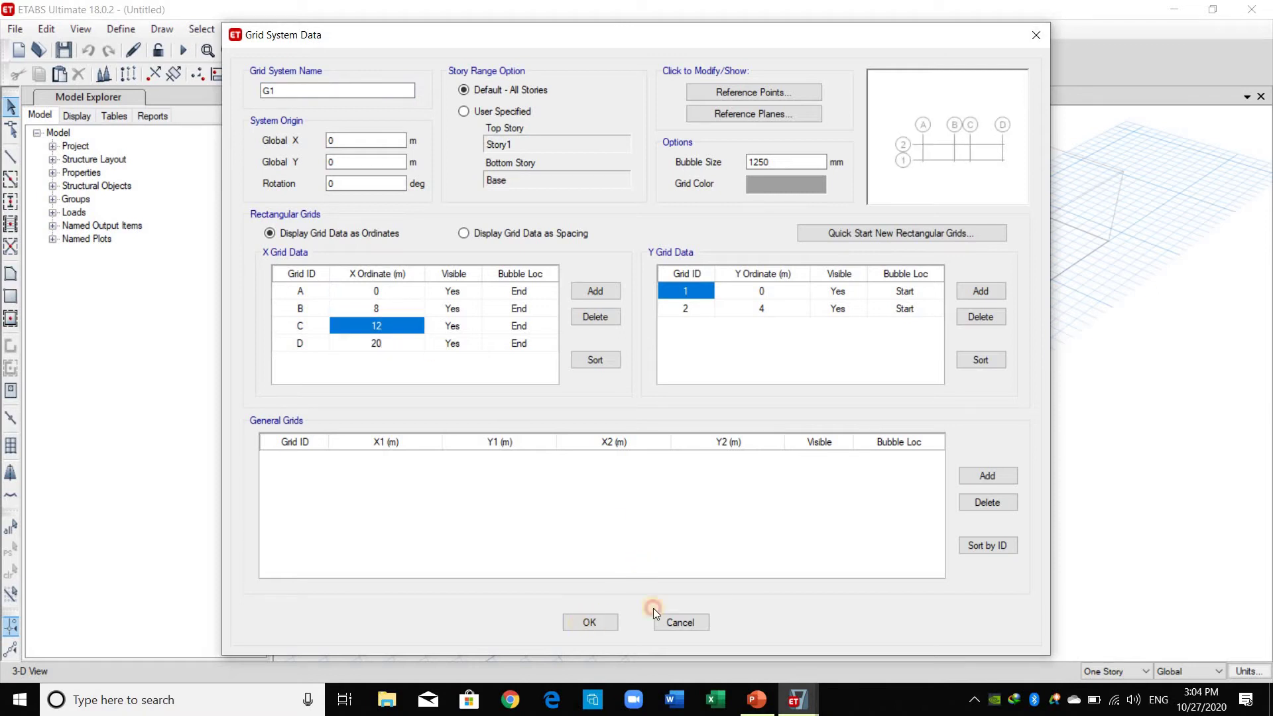
{"action": "left_click", "coordinate": [589, 621]}
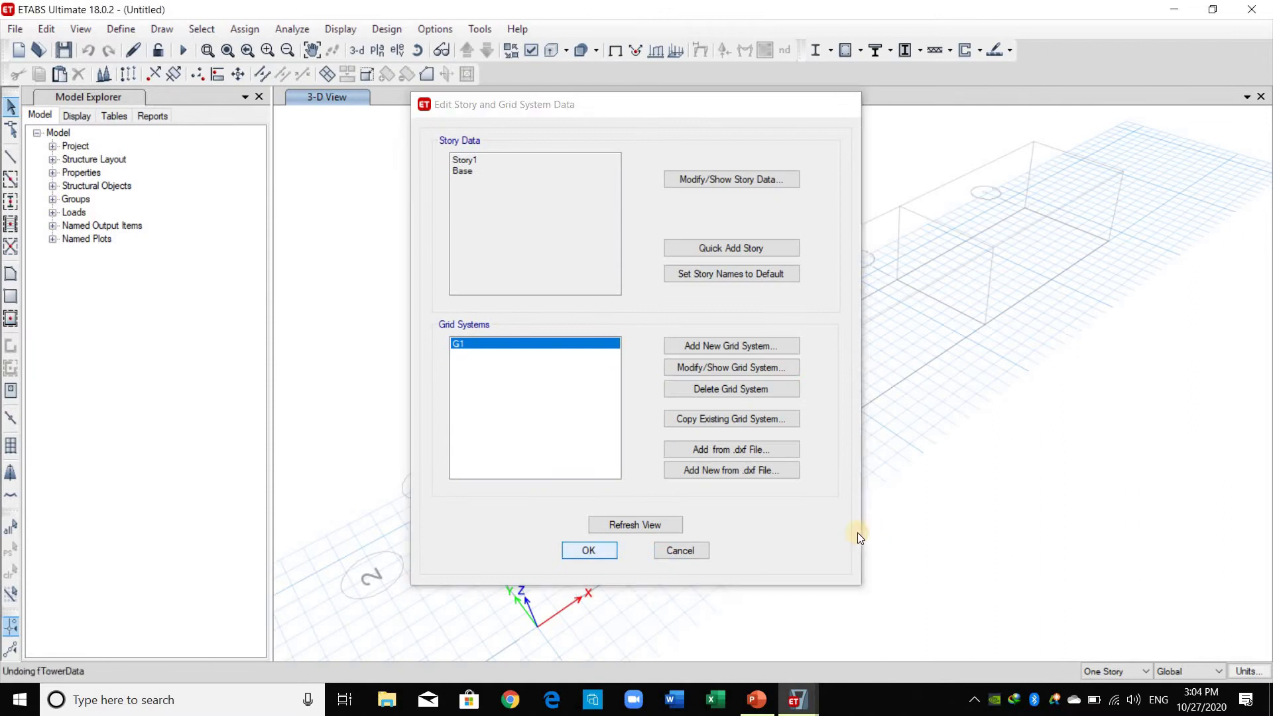
{"action": "key", "text": "Return"}
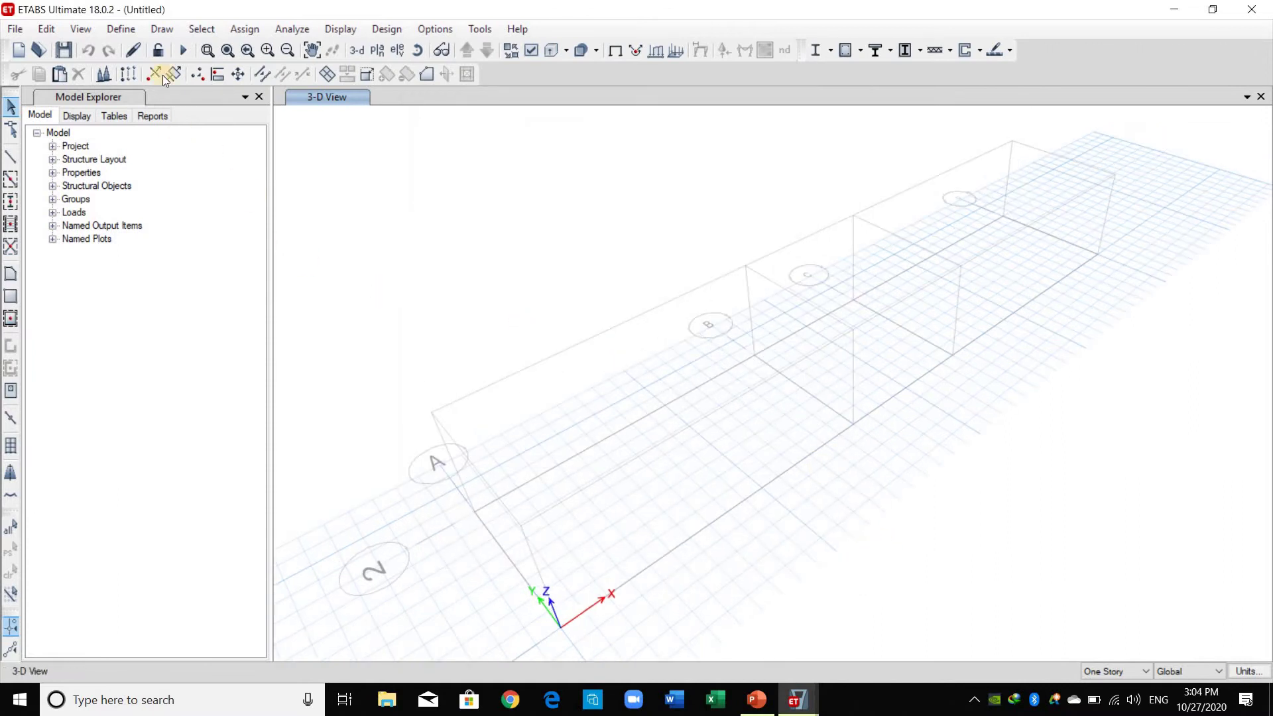
Switch to the Story1 plan and open the 4000Psi concrete material for editing
{"action": "left_click", "coordinate": [377, 50]}
{"action": "left_click", "coordinate": [642, 552]}
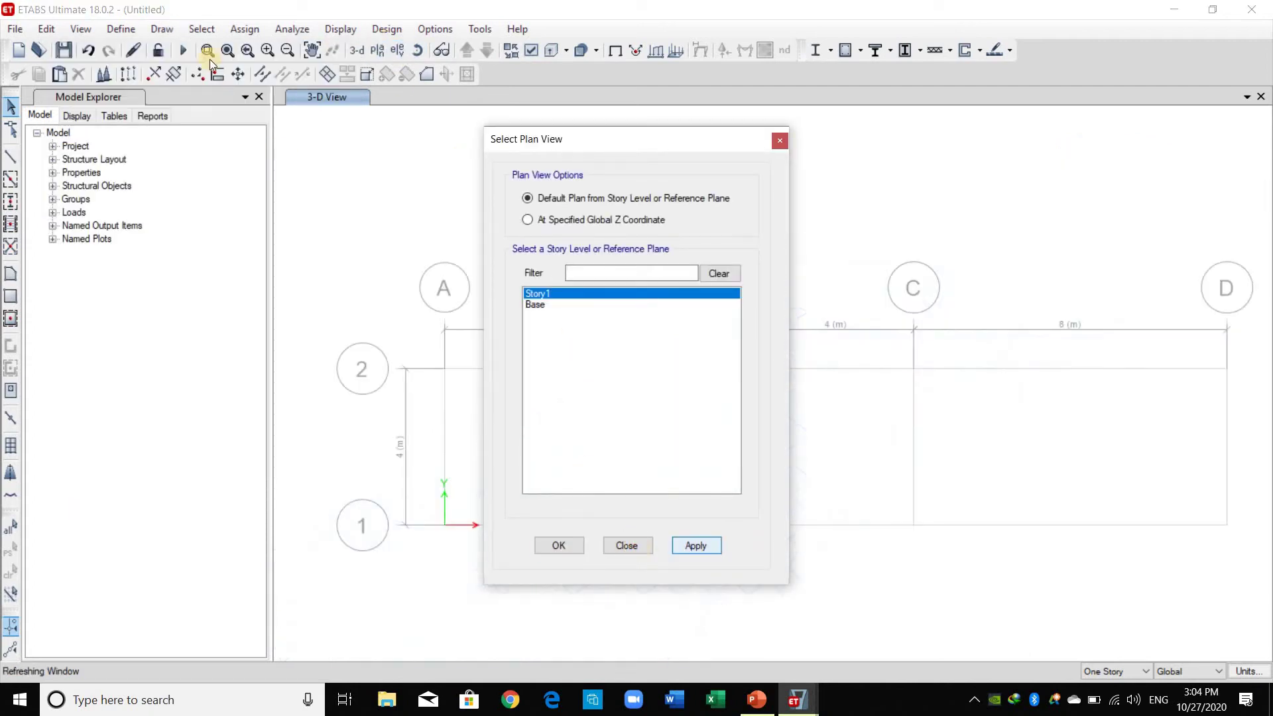
{"action": "left_click", "coordinate": [120, 28]}
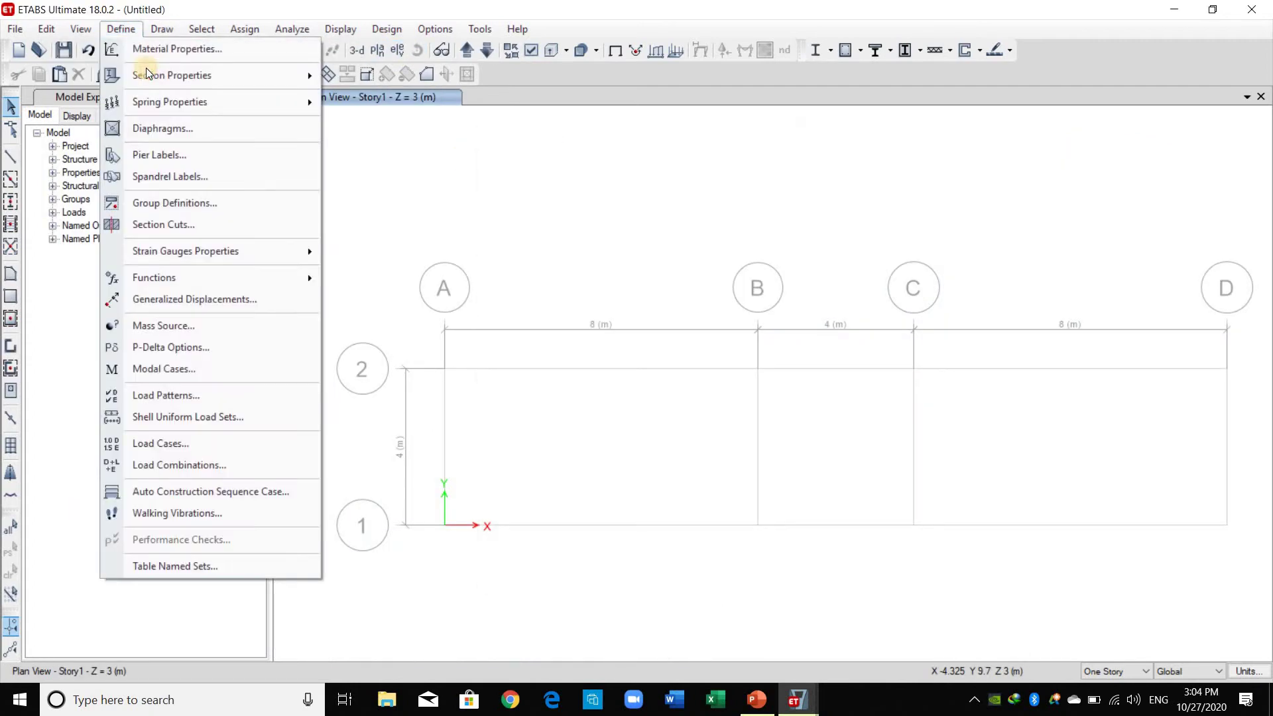
{"action": "left_click", "coordinate": [174, 49]}
{"action": "left_click", "coordinate": [494, 268]}
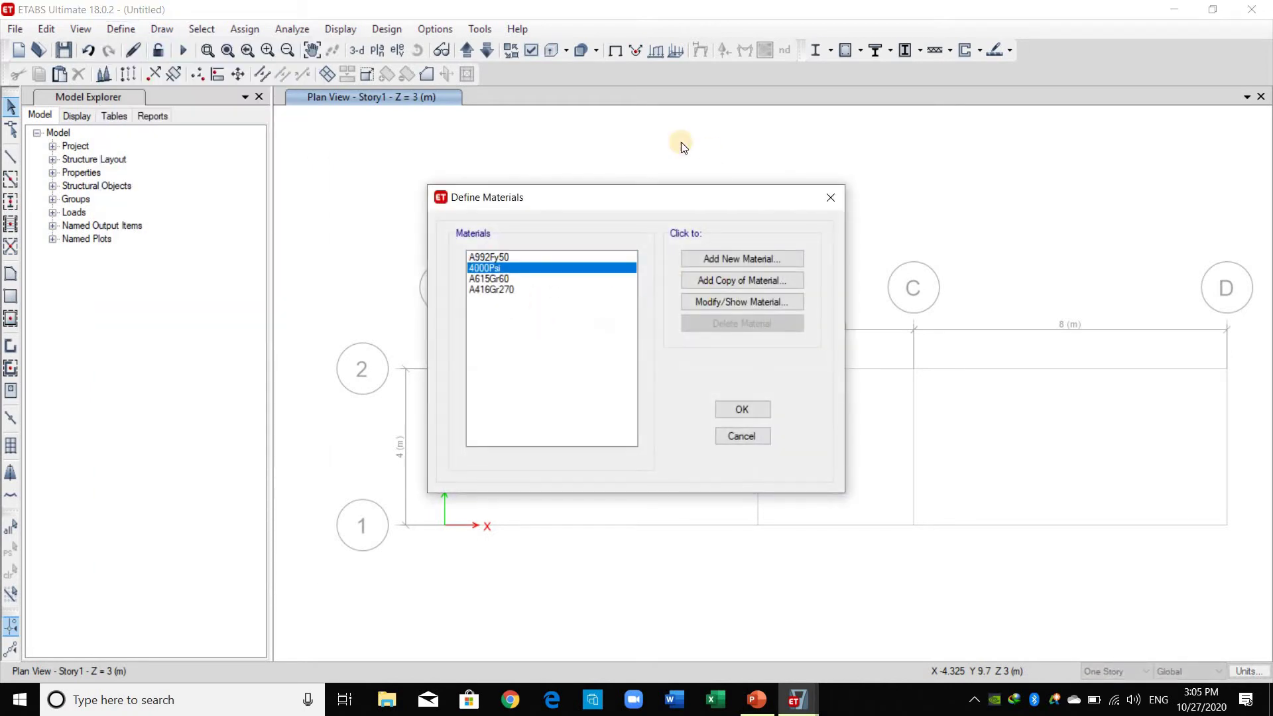
{"action": "left_click", "coordinate": [736, 302]}
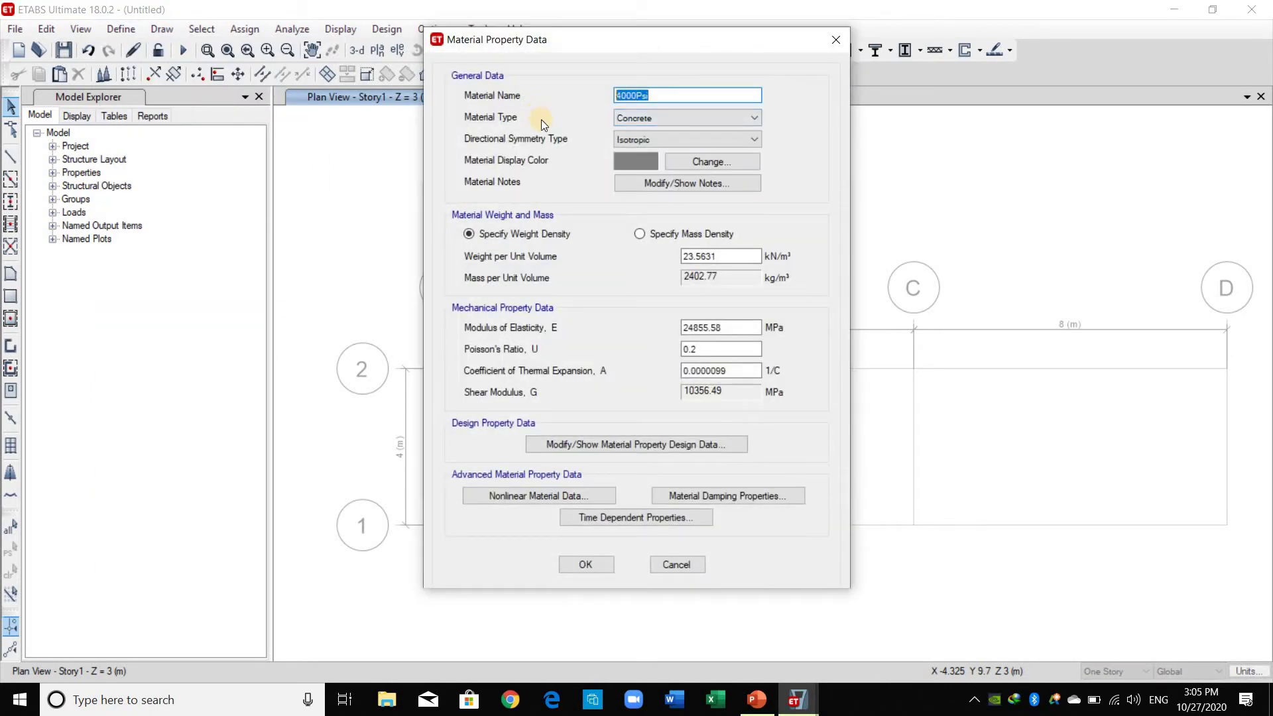
Rename it 30MPa with 24 kN/m³ unit weight and design grade 30
{"action": "type", "text": "30MPa"}
{"action": "left_click_drag", "start_coordinate": [687, 256], "coordinate": [762, 260]}
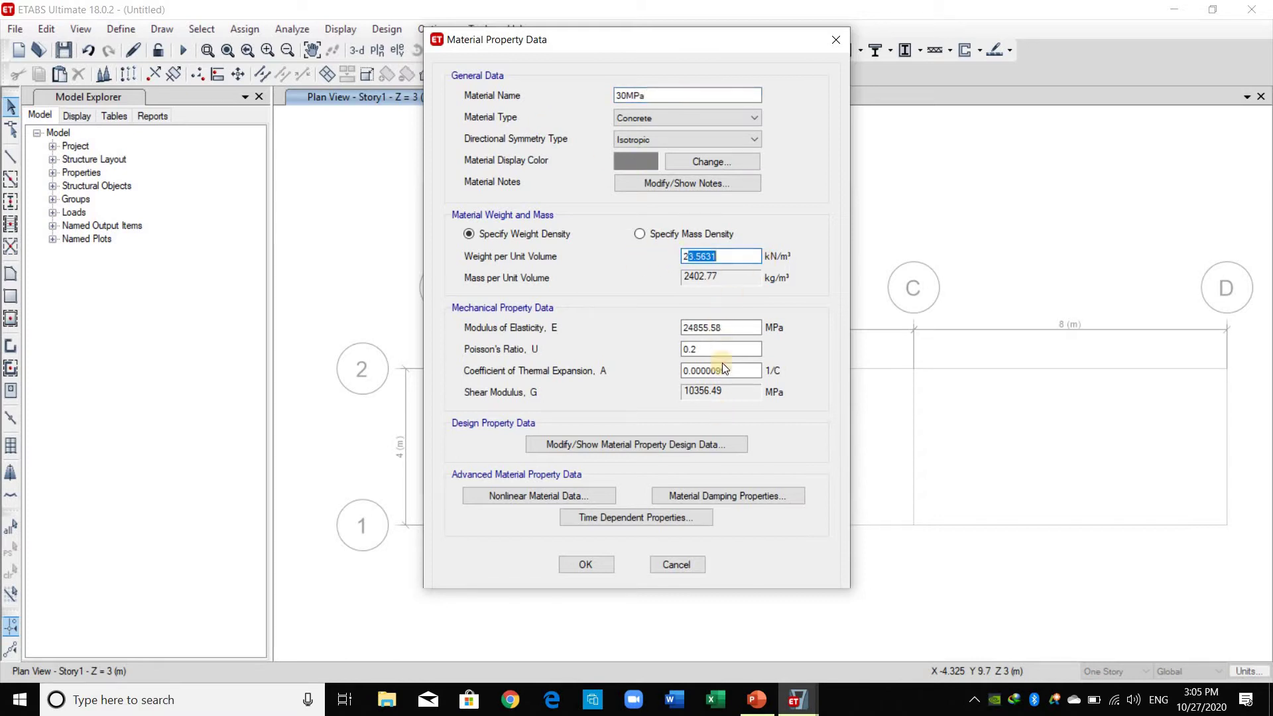
{"action": "key", "text": "Tab"}
{"action": "left_click", "coordinate": [735, 444]}
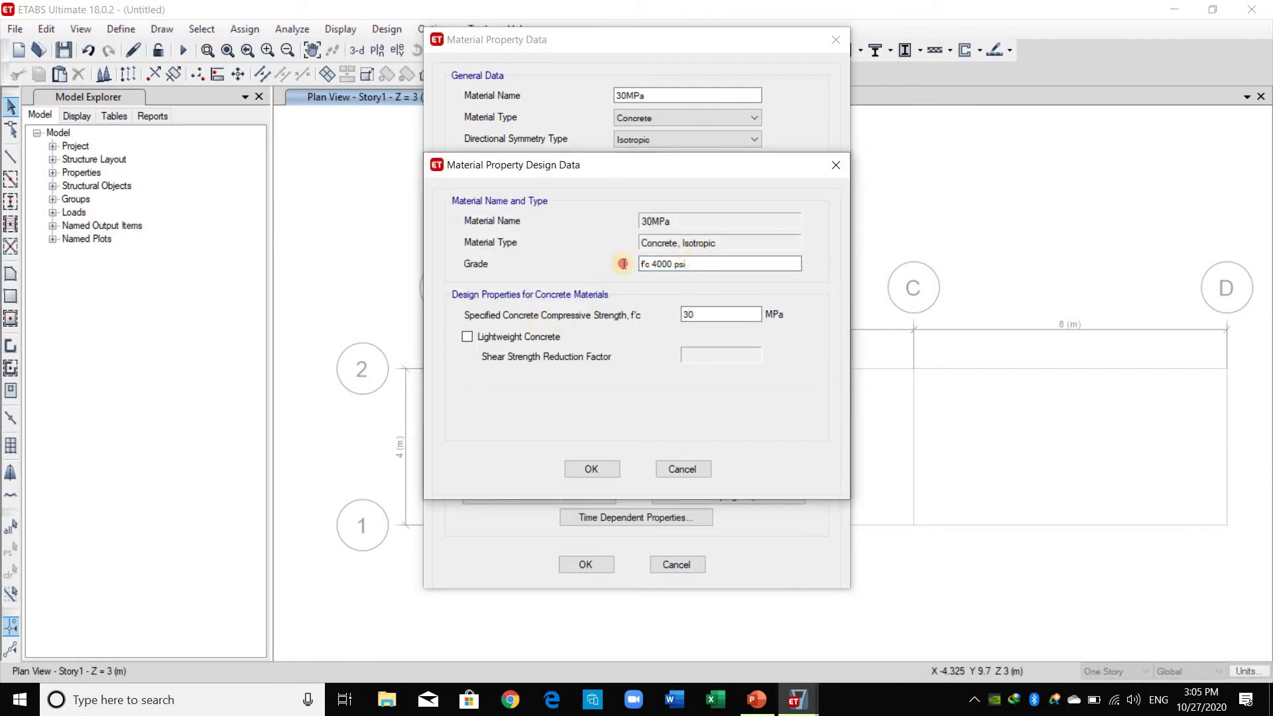
{"action": "left_click_drag", "start_coordinate": [640, 264], "coordinate": [799, 264]}
{"action": "type", "text": "30"}
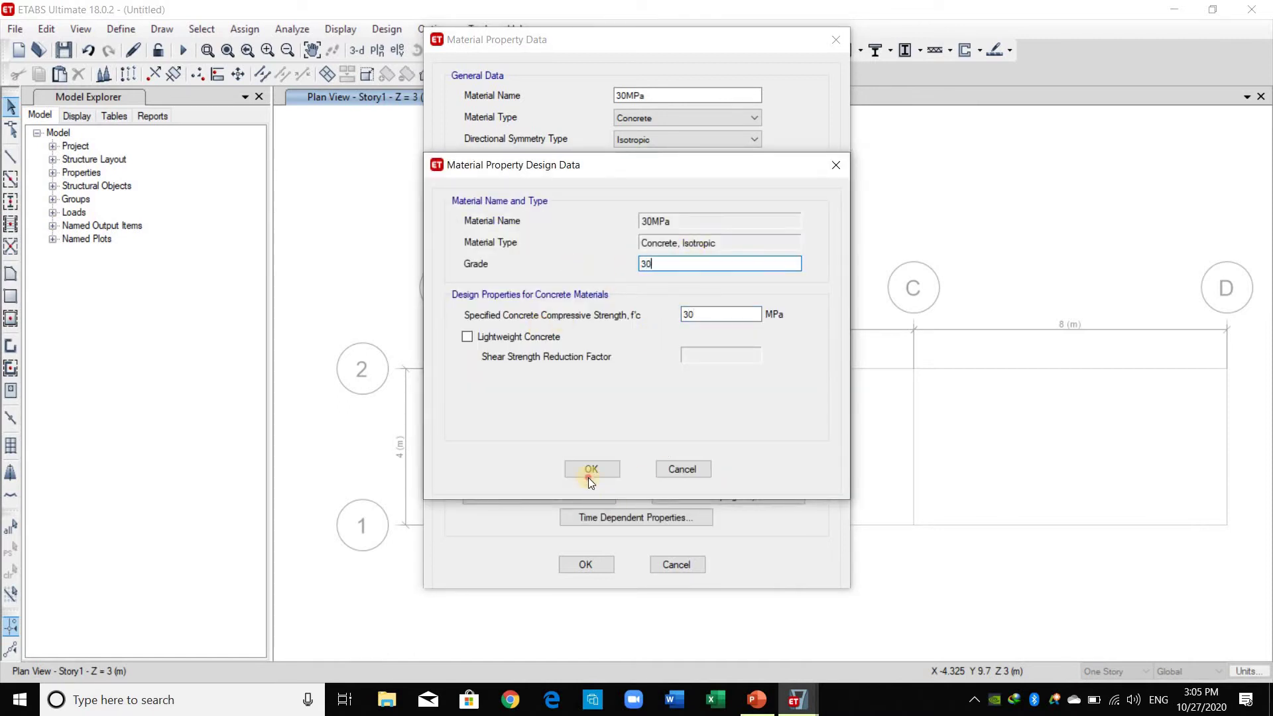
{"action": "left_click", "coordinate": [588, 474]}
{"action": "left_click", "coordinate": [585, 565]}
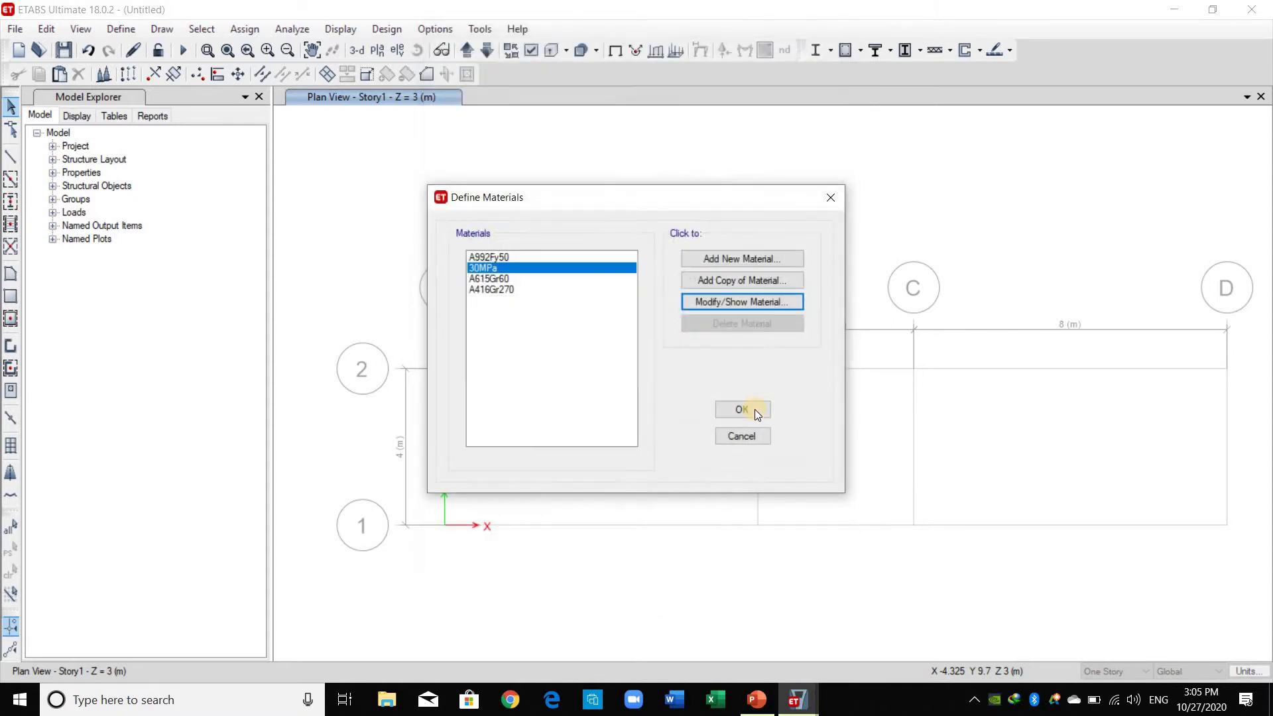
Rename the Wall1 wall section to 'Wall 250'
{"action": "key", "text": "Return"}
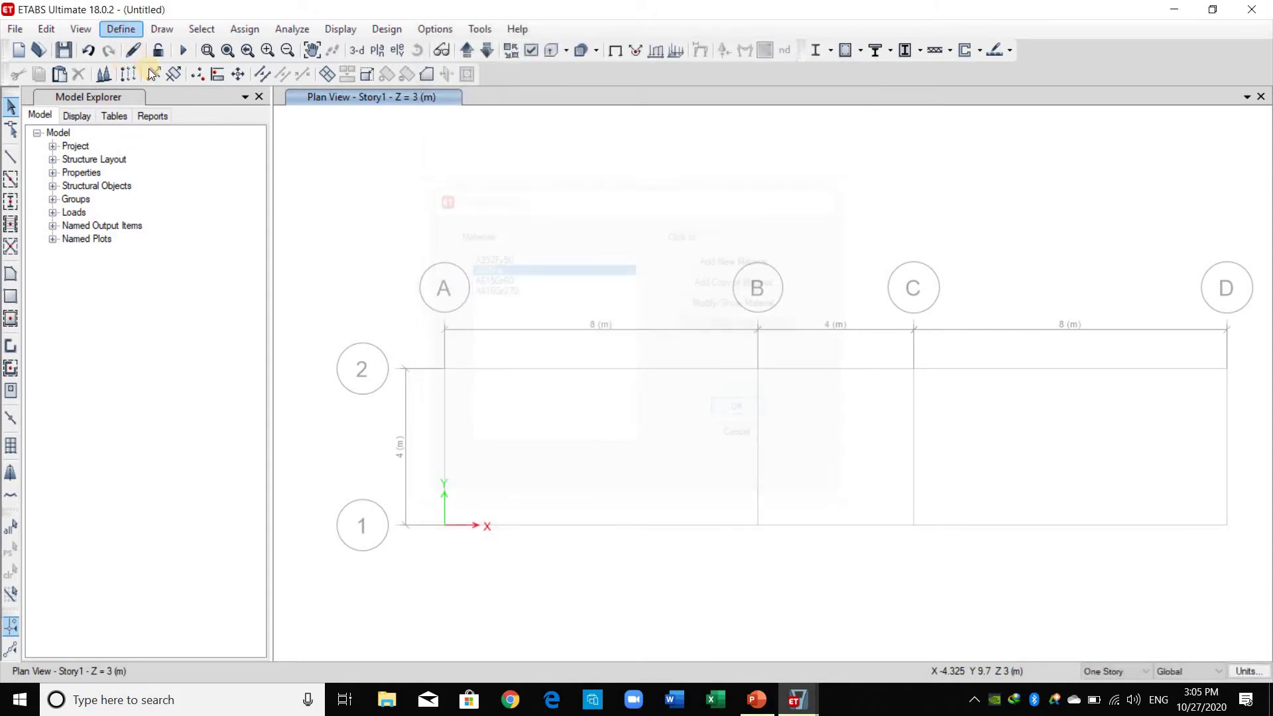
{"action": "left_click", "coordinate": [121, 29]}
{"action": "mouse_move", "coordinate": [198, 75]}
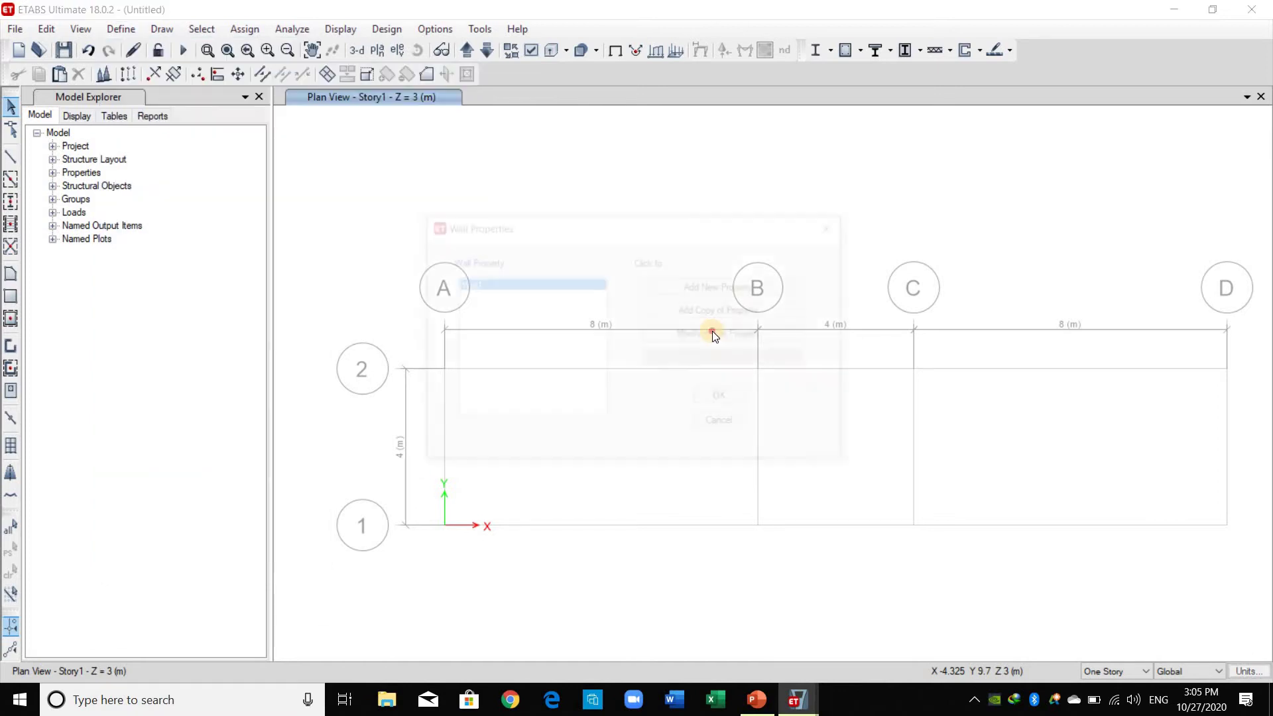
{"action": "left_click", "coordinate": [713, 313]}
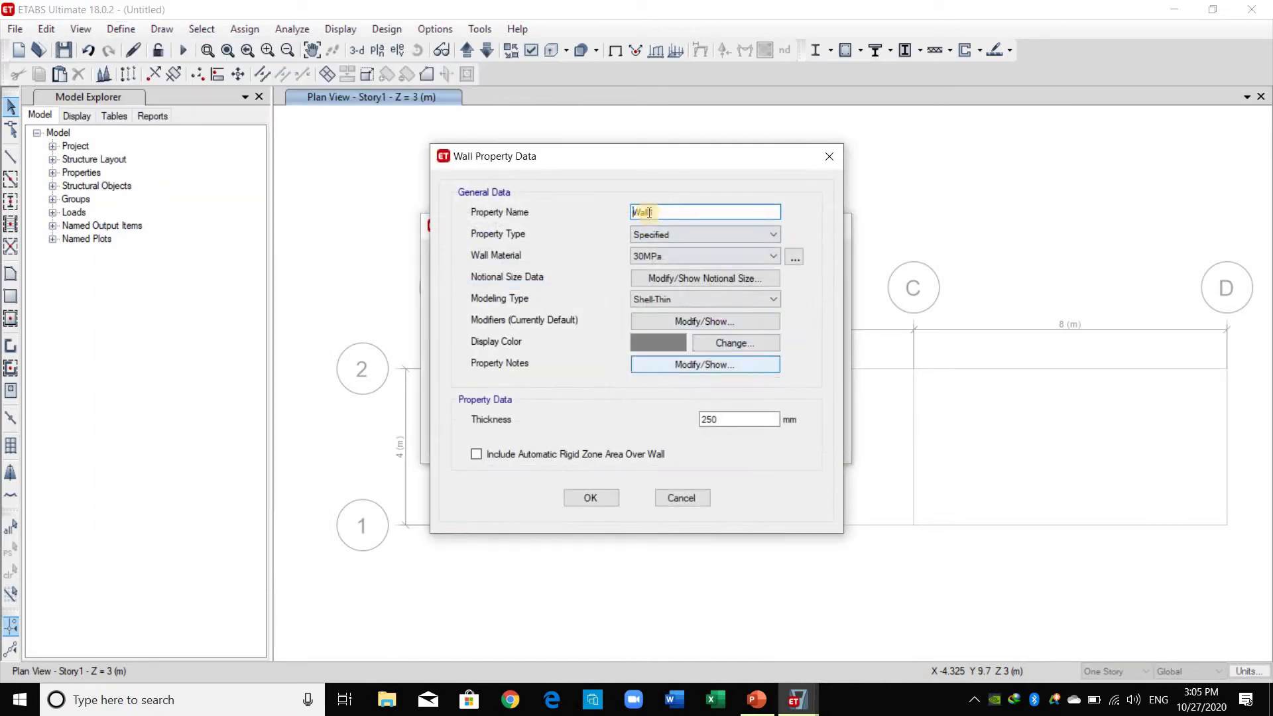
{"action": "left_click", "coordinate": [664, 220]}
{"action": "key", "text": "BackSpace"}
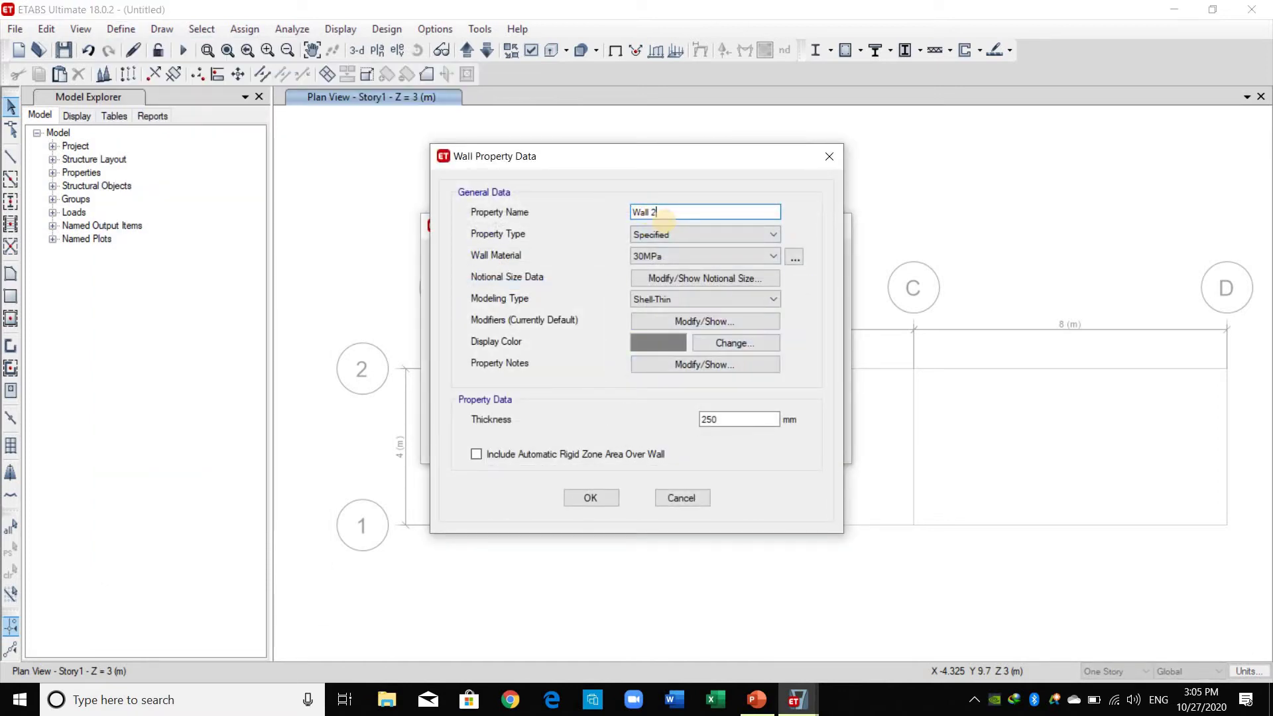
{"action": "left_click", "coordinate": [595, 503]}
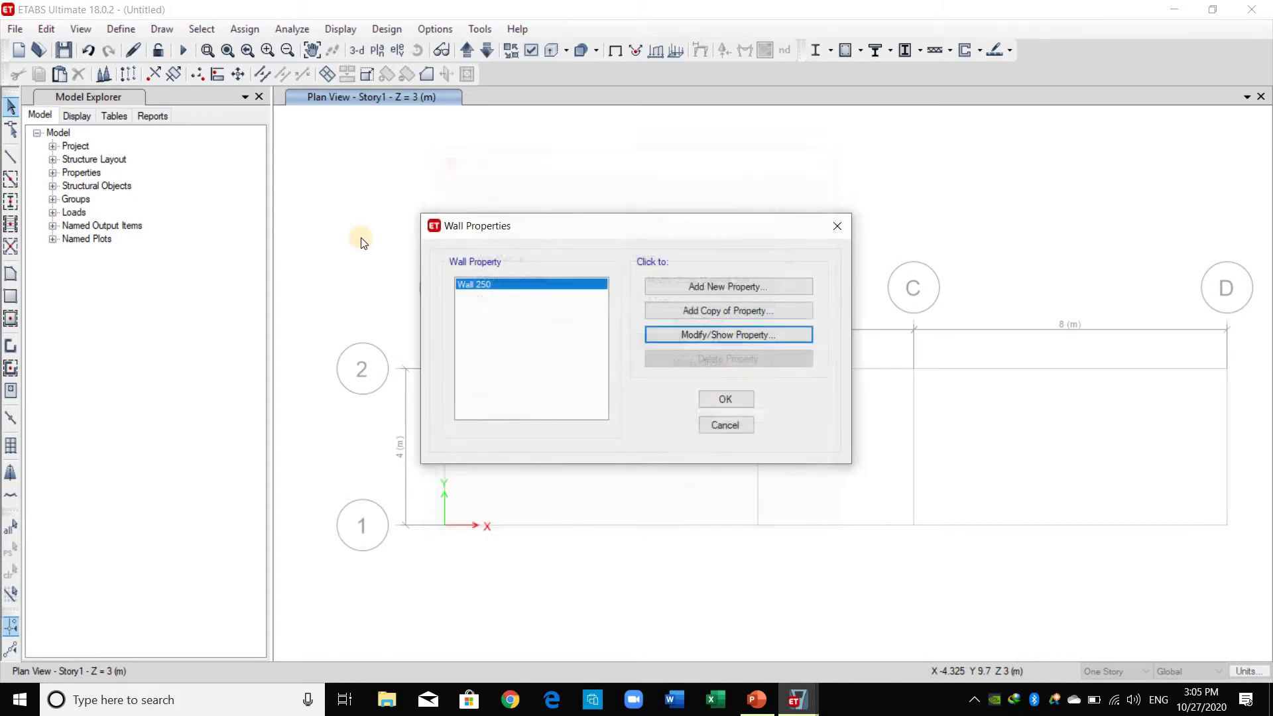
{"action": "key", "text": "Return"}
Delete the Plank1 slab section and turn Slab1 into the 200 mm Slab200
{"action": "left_click", "coordinate": [120, 29]}
{"action": "mouse_move", "coordinate": [199, 75]}
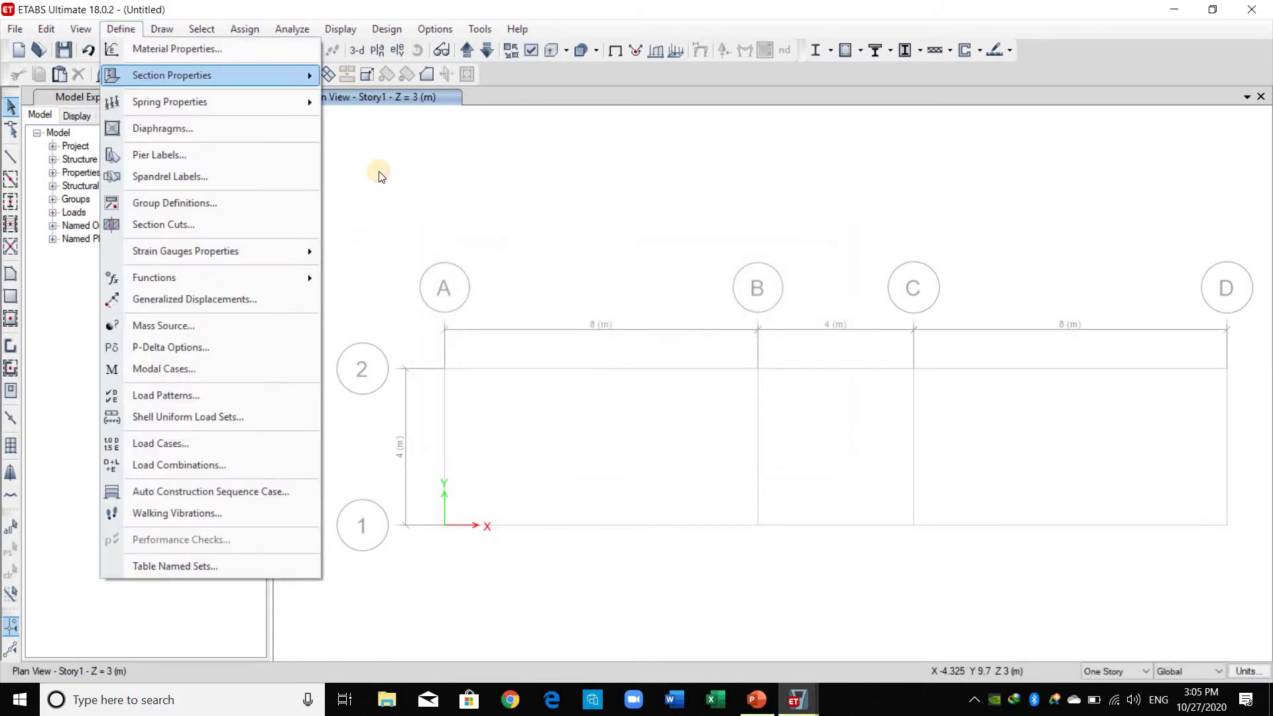
{"action": "left_click", "coordinate": [402, 124]}
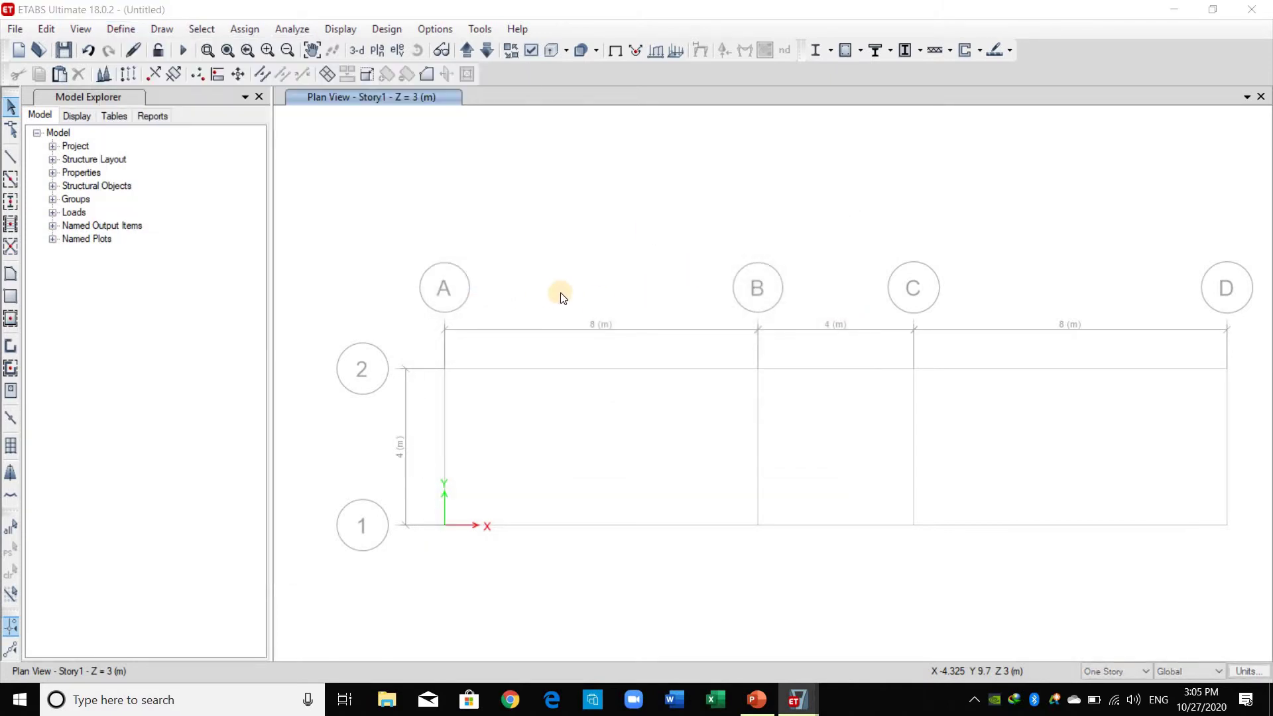
{"action": "left_click", "coordinate": [729, 359]}
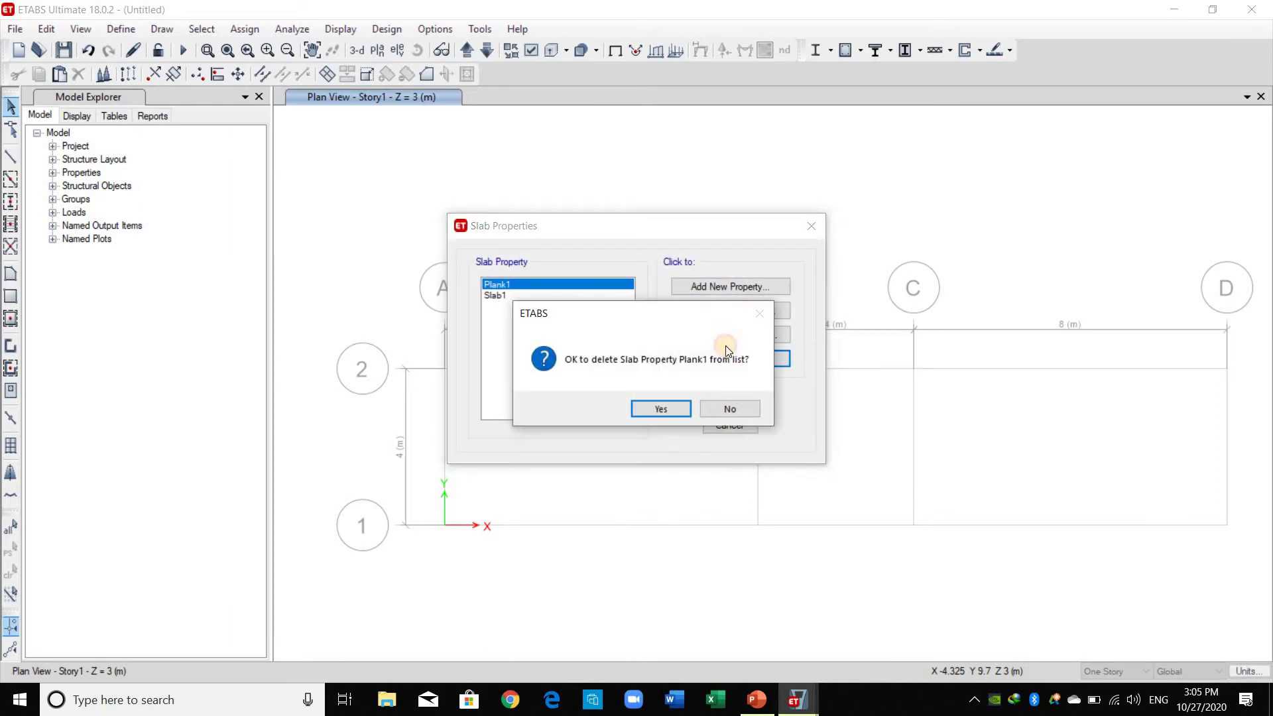
{"action": "key", "text": "Return"}
{"action": "left_click", "coordinate": [732, 336]}
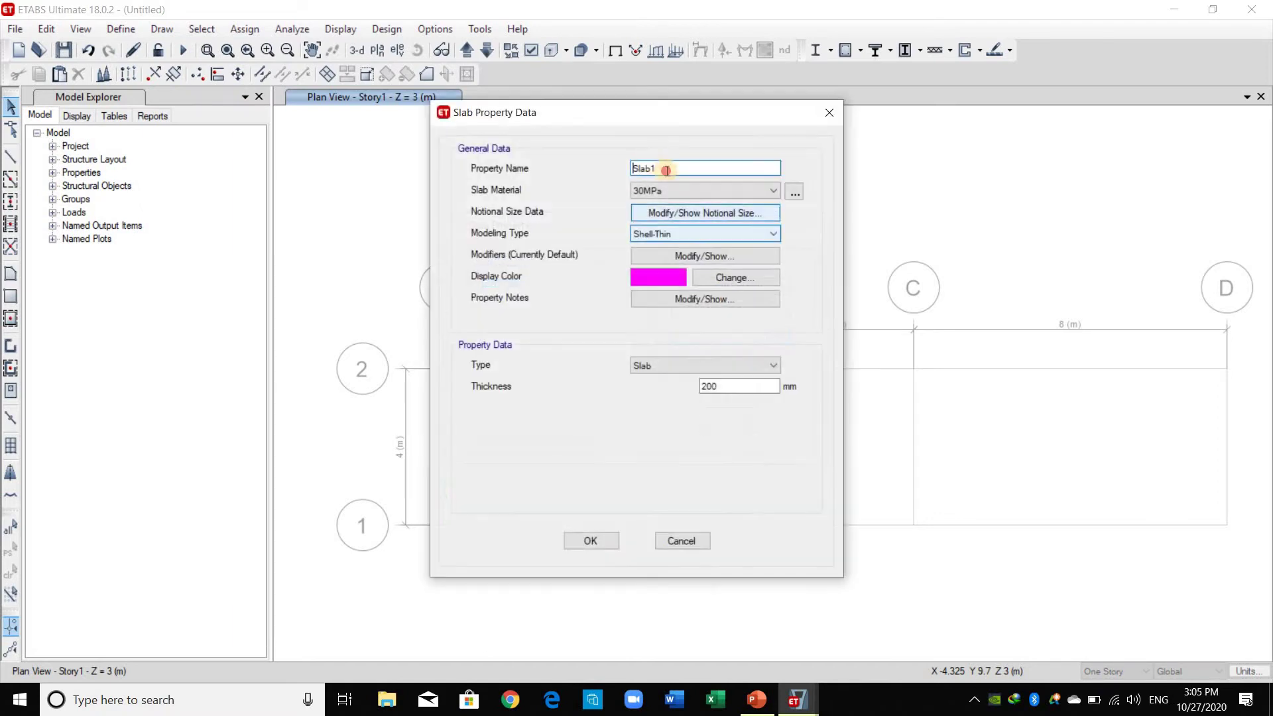
{"action": "left_click", "coordinate": [609, 545]}
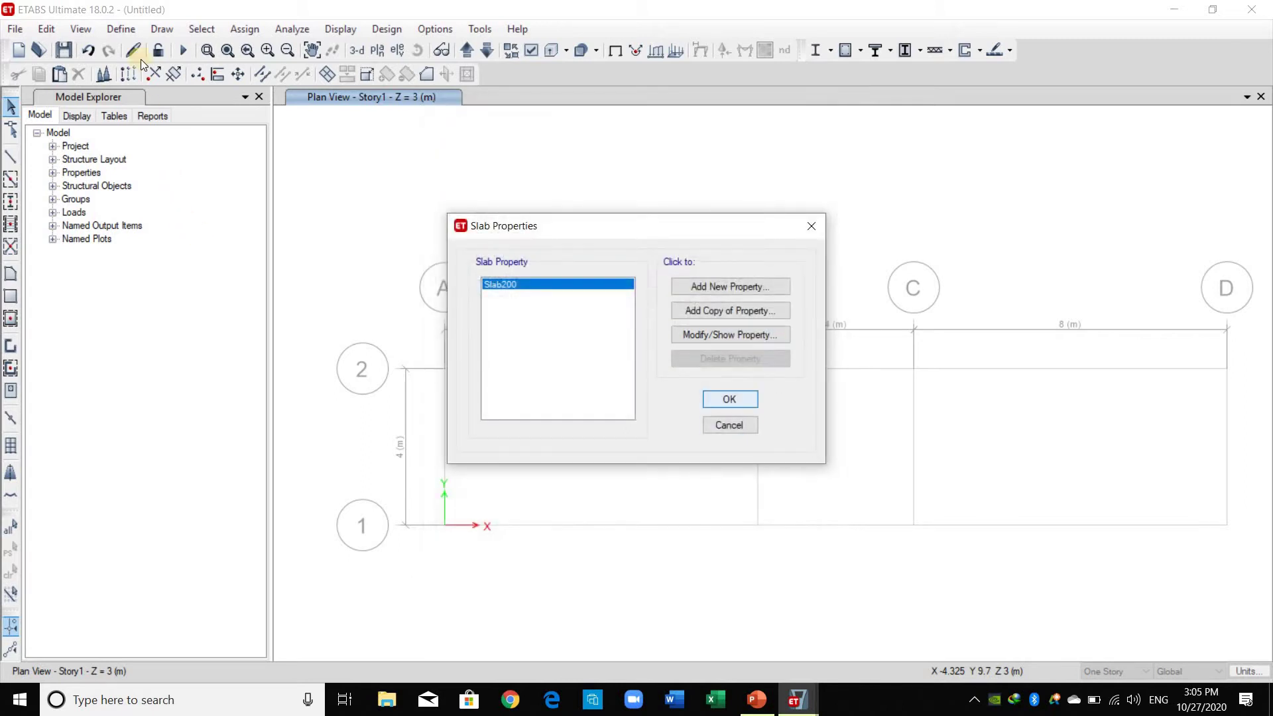
Create a new diaphragm named D2 with Semi Rigid behaviour after checking D1
{"action": "key", "text": "Return"}
{"action": "key", "text": "alt+d"}
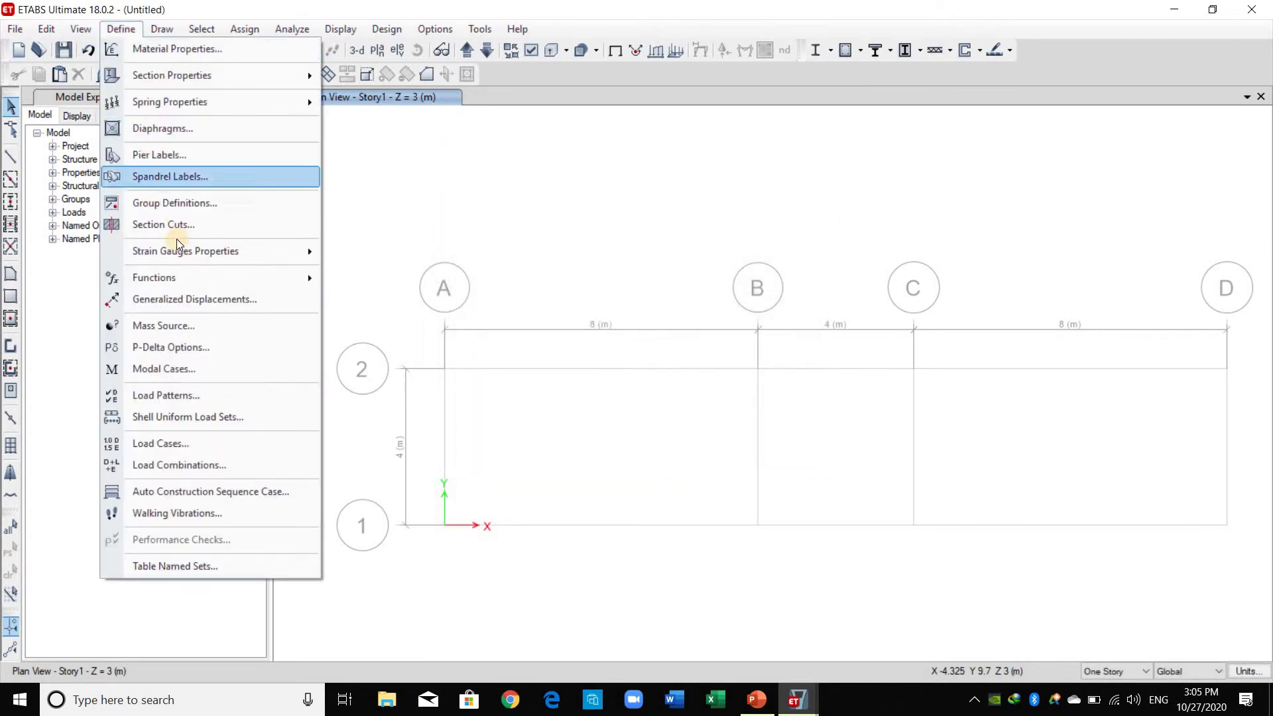
{"action": "key", "text": "Down"}
{"action": "key", "text": "Up"}
{"action": "key", "text": "Up"}
{"action": "key", "text": "Up"}
{"action": "key", "text": "Up"}
{"action": "key", "text": "Up"}
{"action": "key", "text": "Up"}
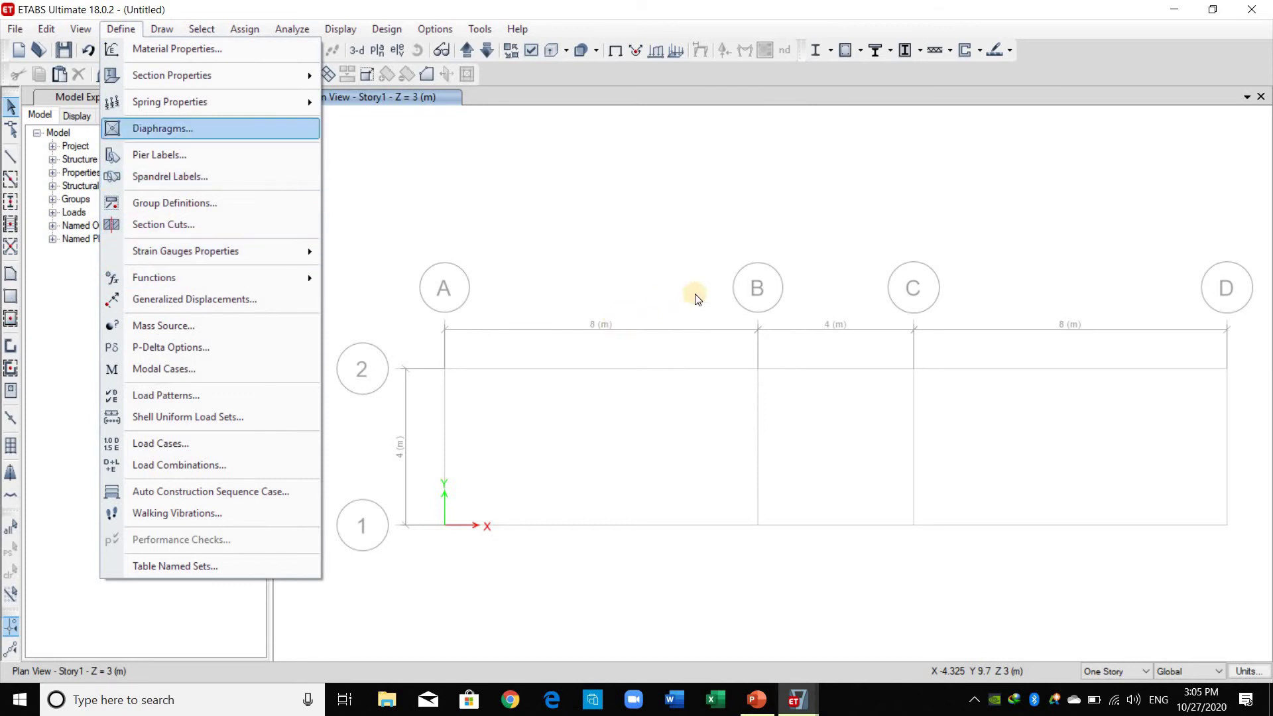
{"action": "key", "text": "Return"}
{"action": "left_click", "coordinate": [678, 320]}
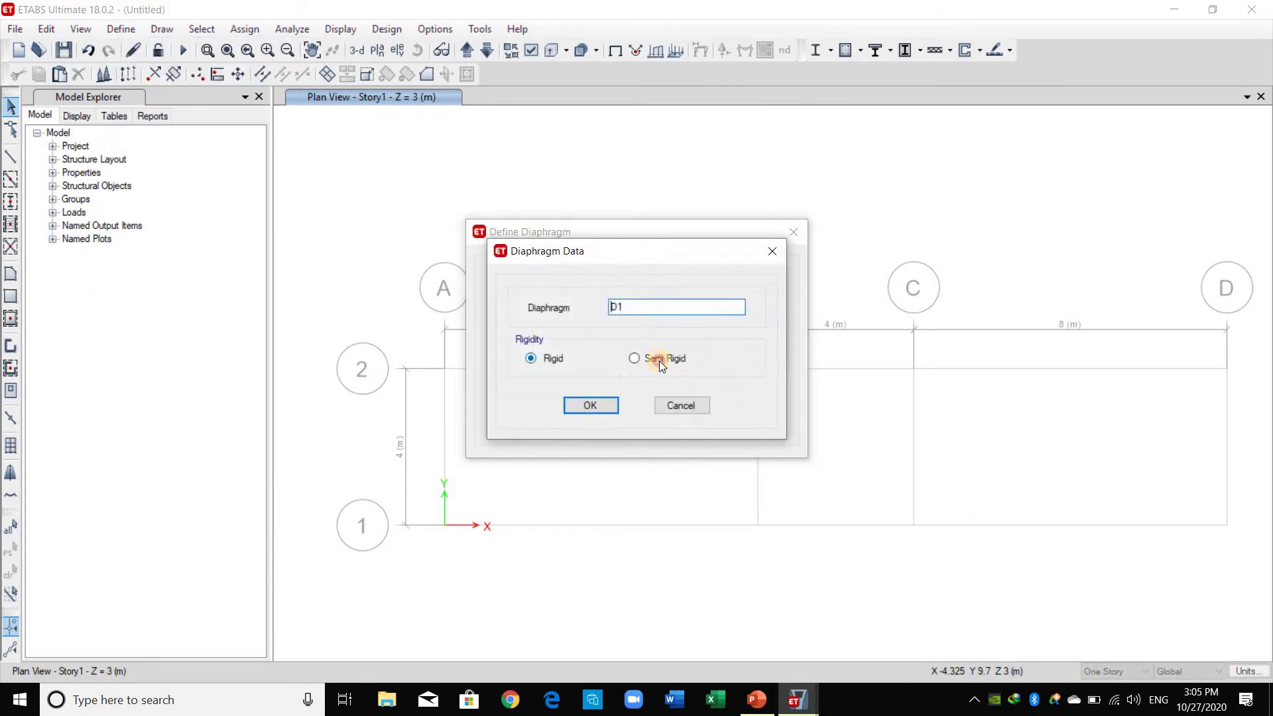
{"action": "key", "text": "Escape"}
{"action": "left_click", "coordinate": [710, 292]}
{"action": "left_click", "coordinate": [590, 405]}
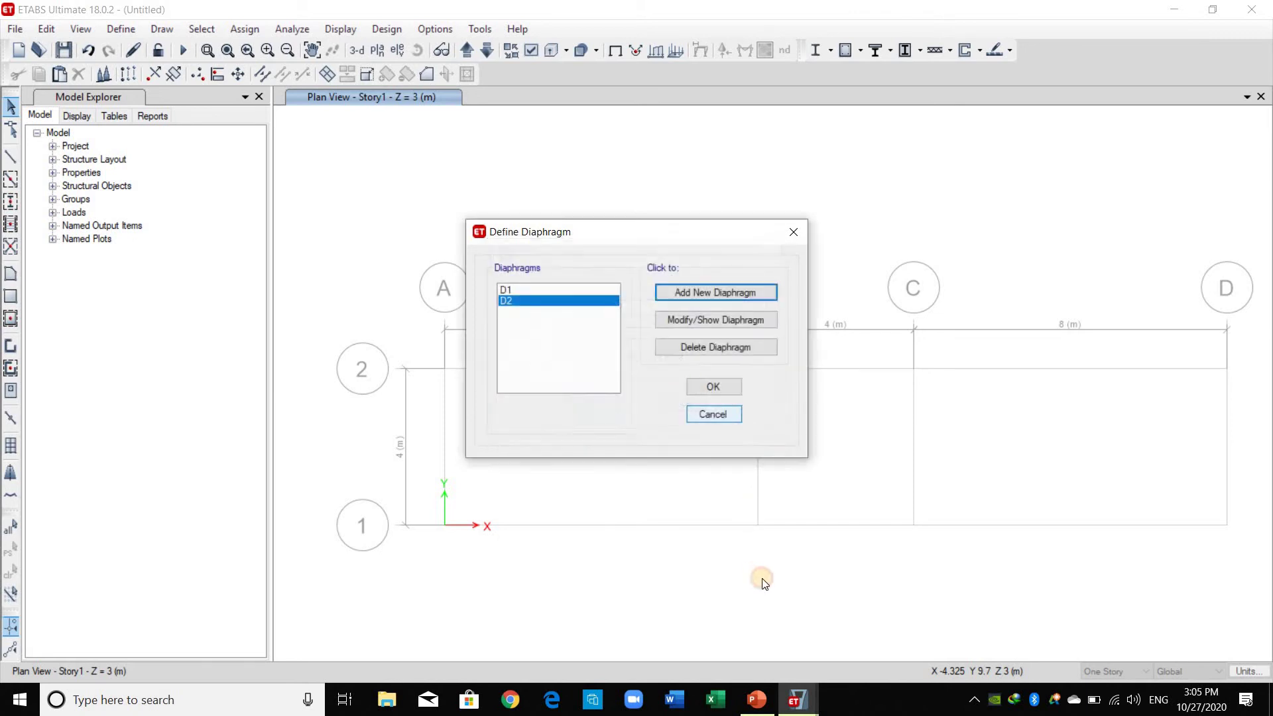
Draw Wall 250 walls on the grid lines from 1 to 2
{"action": "key", "text": "Return"}
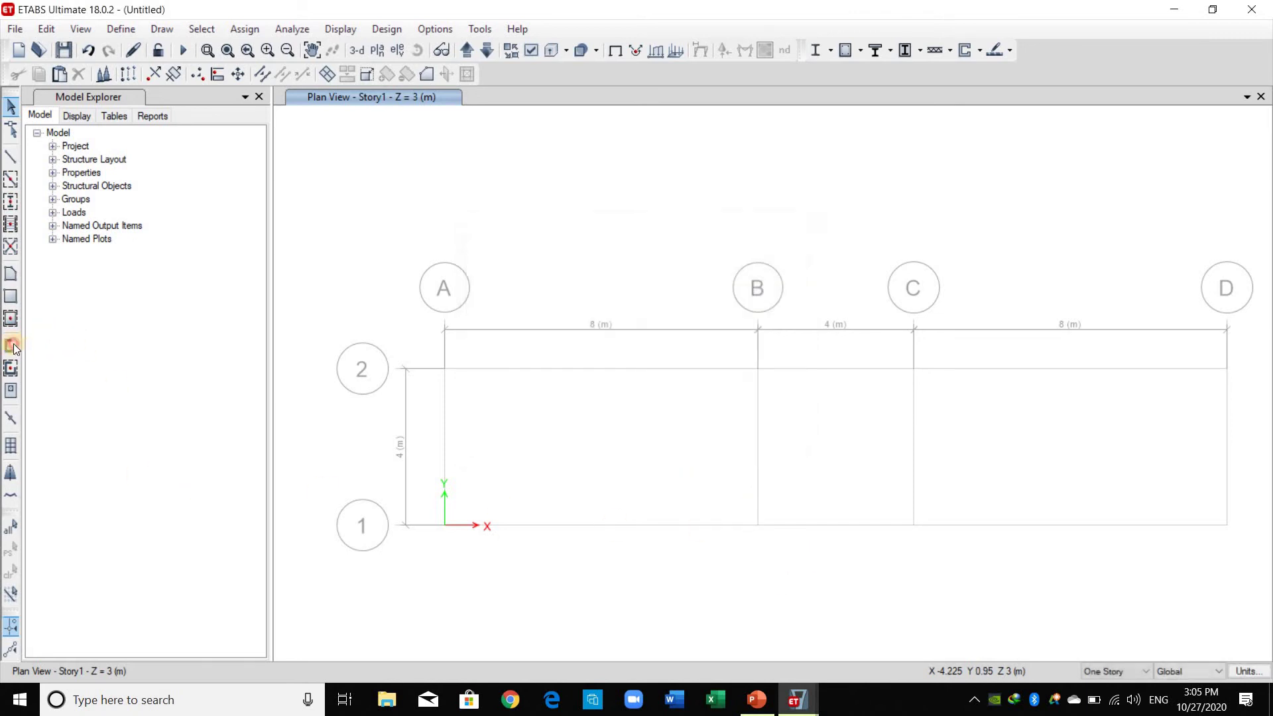
{"action": "left_click", "coordinate": [444, 525]}
{"action": "left_click", "coordinate": [444, 369]}
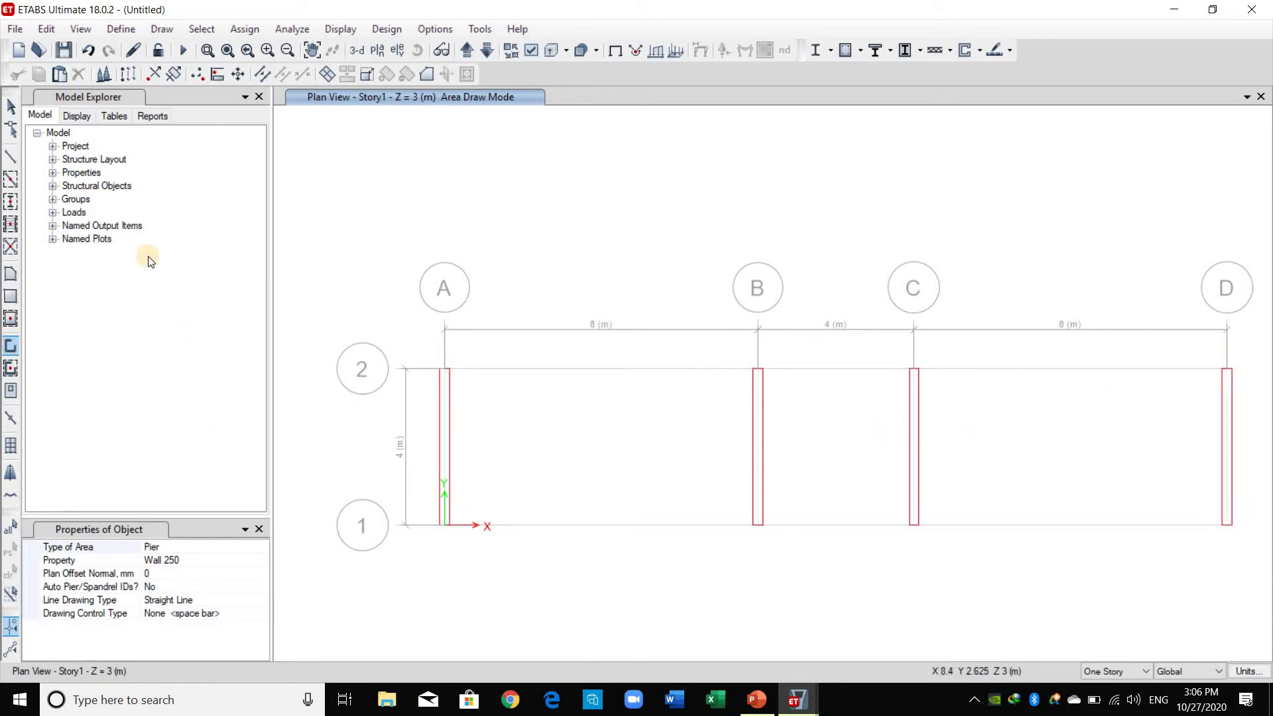
{"action": "key", "text": "Escape"}
Draw Slab200 rectangular floors in bays A–B and C–D
{"action": "key", "text": "ctrl+shift+r"}
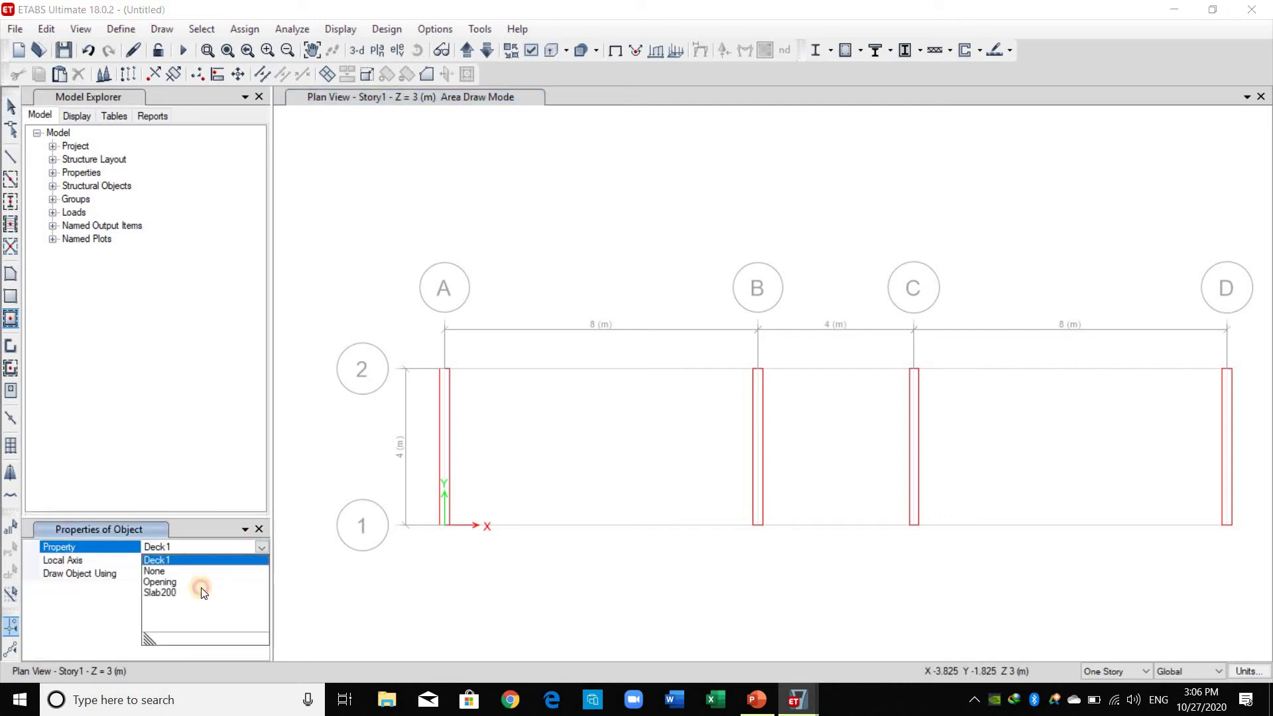
{"action": "left_click", "coordinate": [560, 455]}
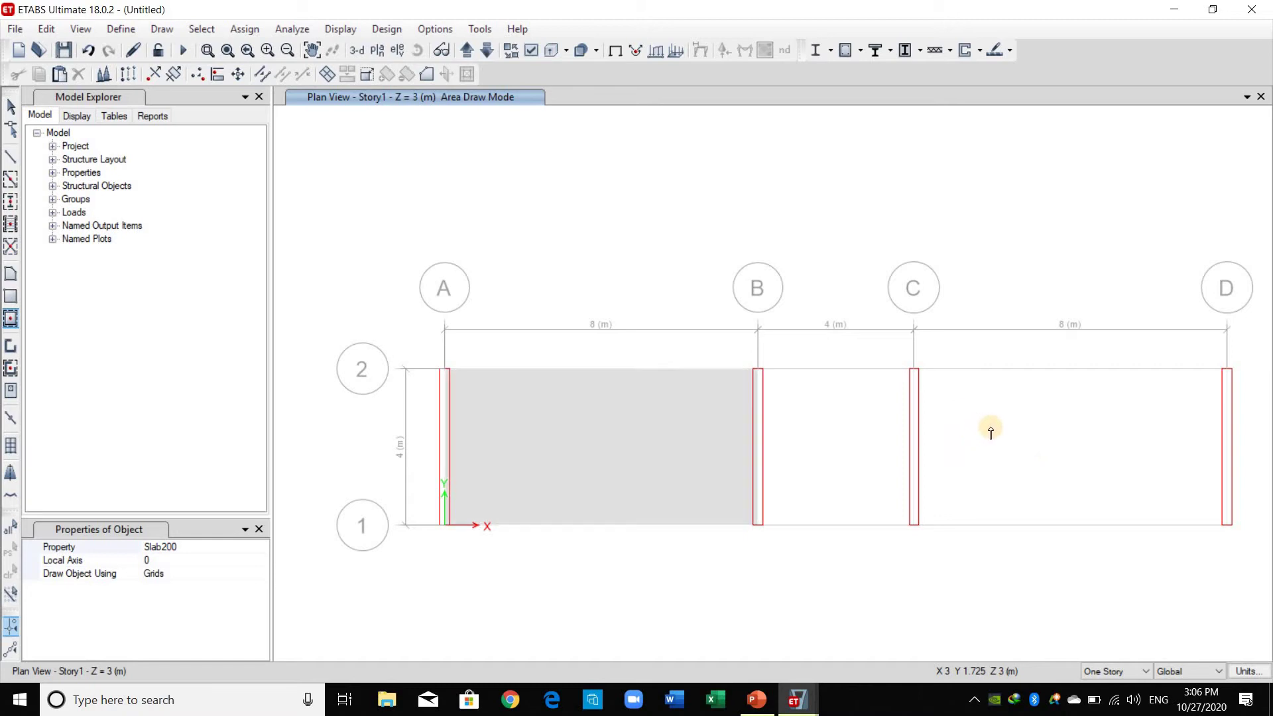
{"action": "left_click", "coordinate": [1014, 431]}
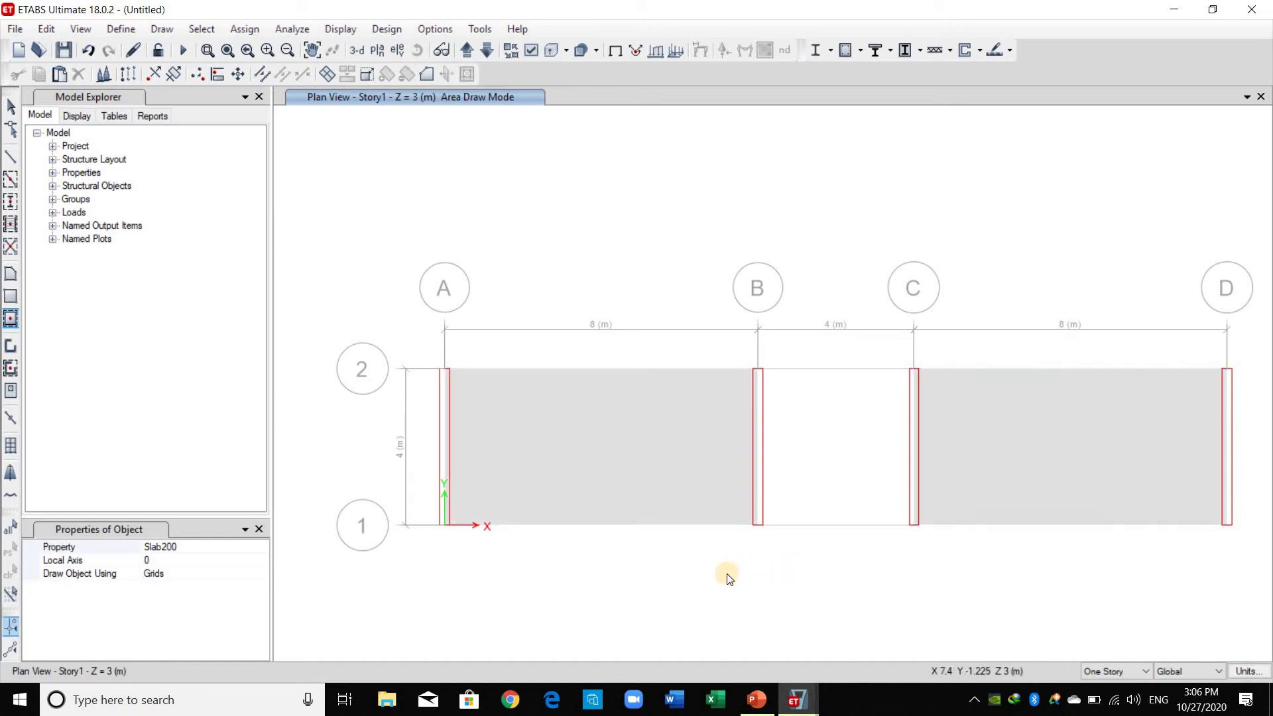
{"action": "key", "text": "Escape"}
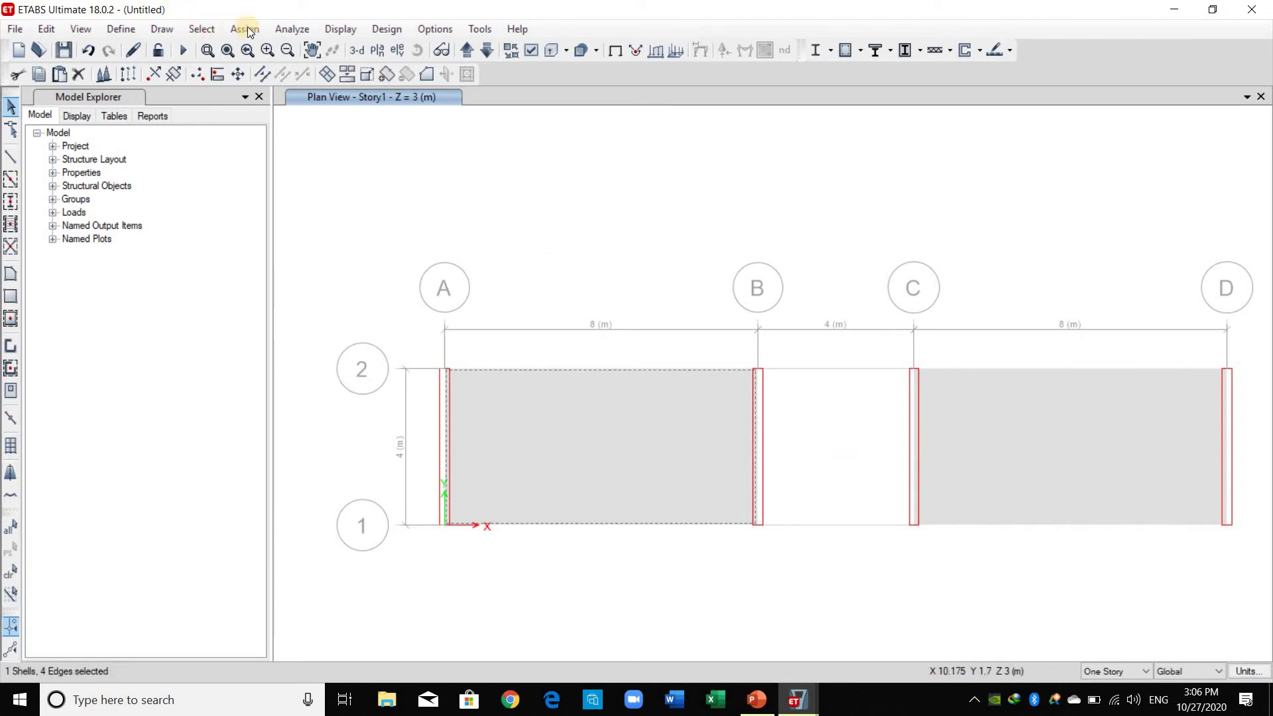
Assign diaphragm D1 to the bay A–B slab
{"action": "left_click", "coordinate": [245, 29]}
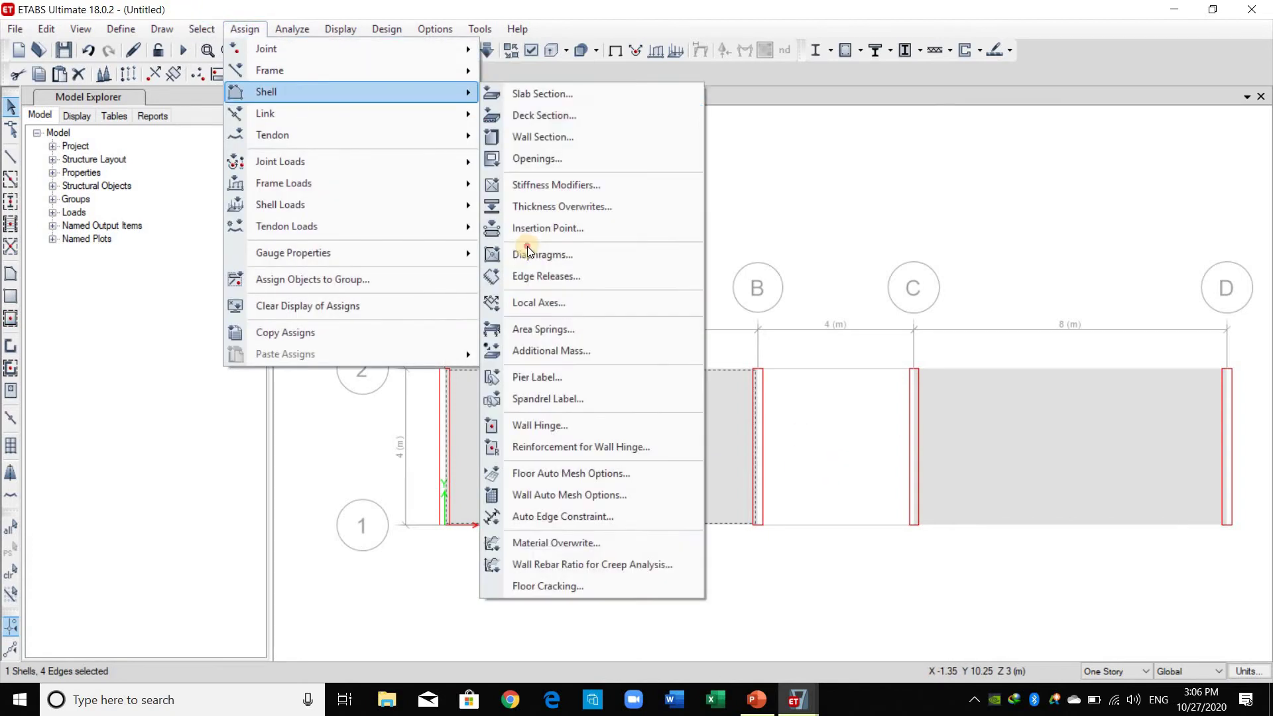
{"action": "left_click", "coordinate": [528, 250]}
{"action": "left_click", "coordinate": [585, 229]}
{"action": "left_click", "coordinate": [727, 521]}
Assign diaphragm D2 to the bay C–D slab
{"action": "left_click", "coordinate": [996, 474]}
{"action": "left_click", "coordinate": [559, 241]}
{"action": "left_click", "coordinate": [696, 513]}
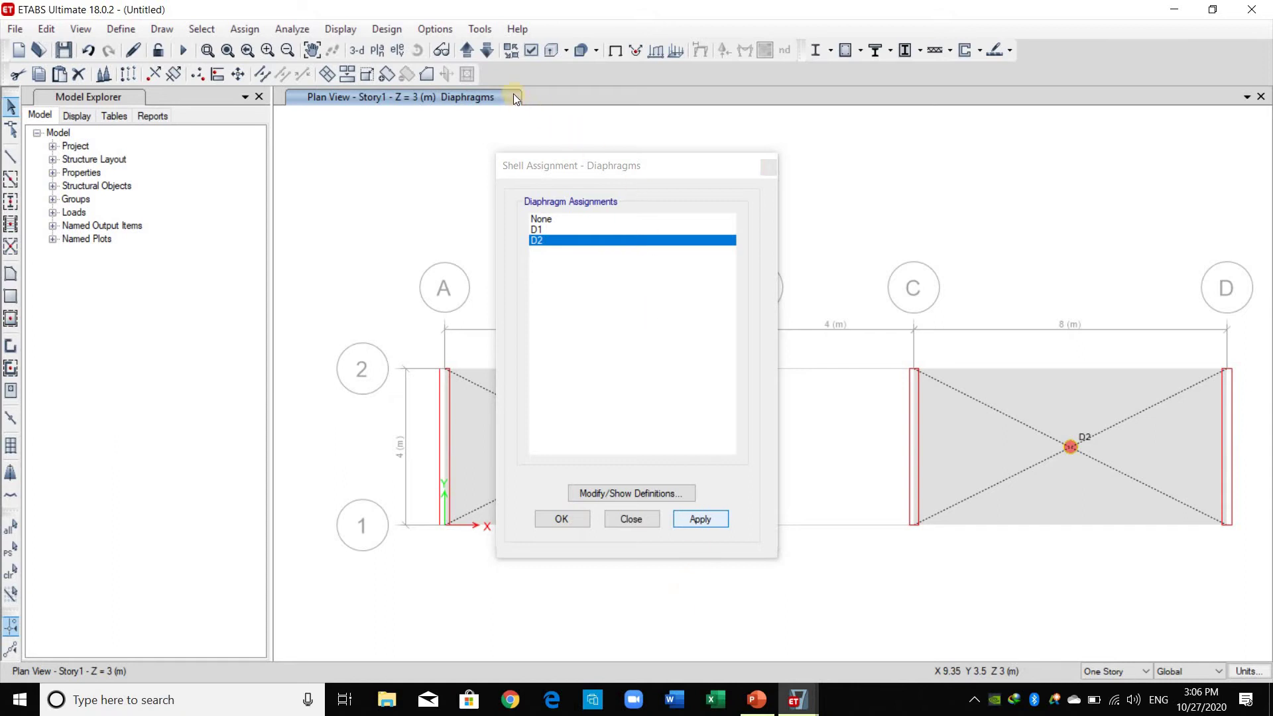
{"action": "left_click", "coordinate": [487, 52]}
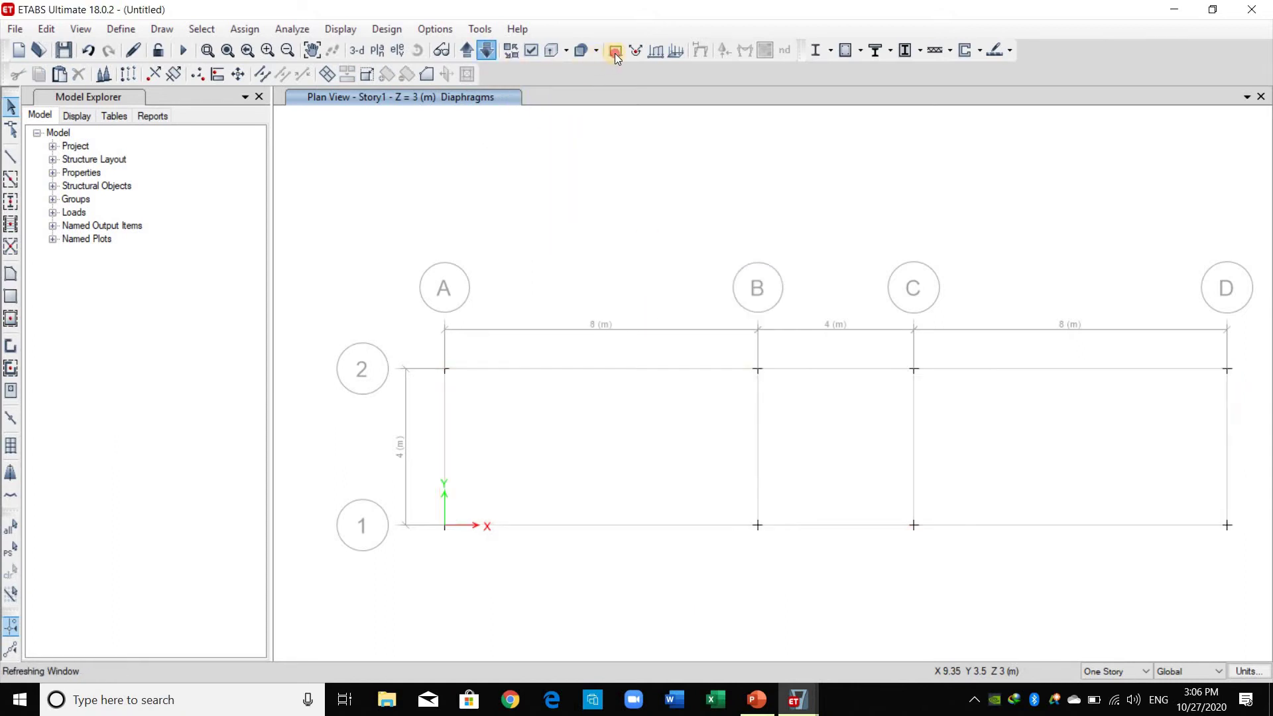
In 3-D view, give the eight base joints fully fixed restraints
{"action": "left_click", "coordinate": [356, 50]}
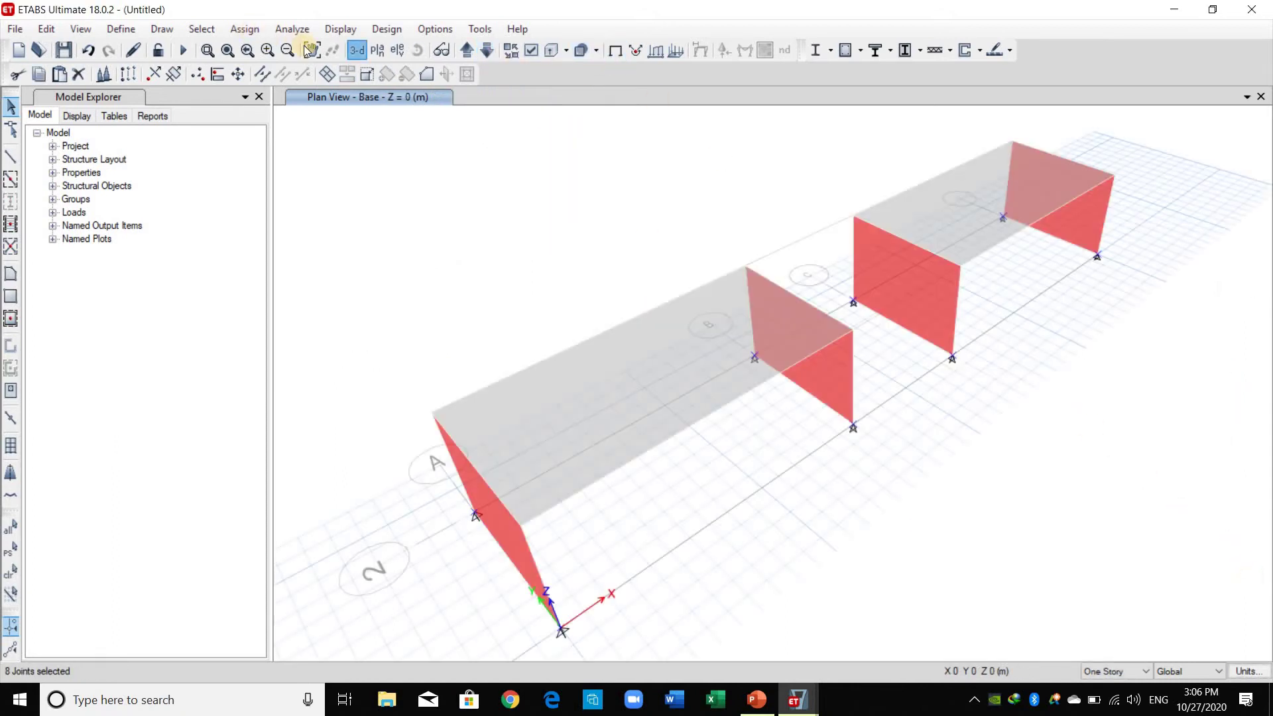
{"action": "left_click", "coordinate": [244, 29]}
{"action": "mouse_move", "coordinate": [258, 49]}
{"action": "left_click", "coordinate": [531, 49]}
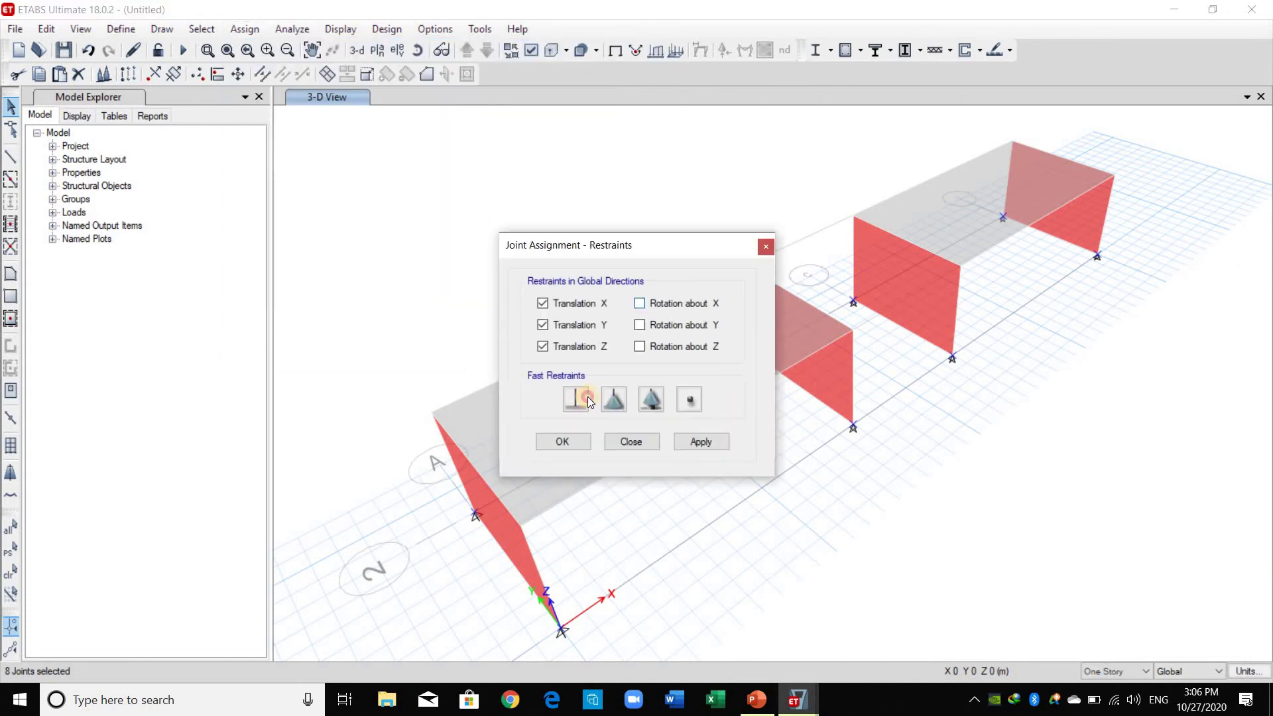
{"action": "left_click", "coordinate": [587, 396]}
{"action": "left_click", "coordinate": [701, 441]}
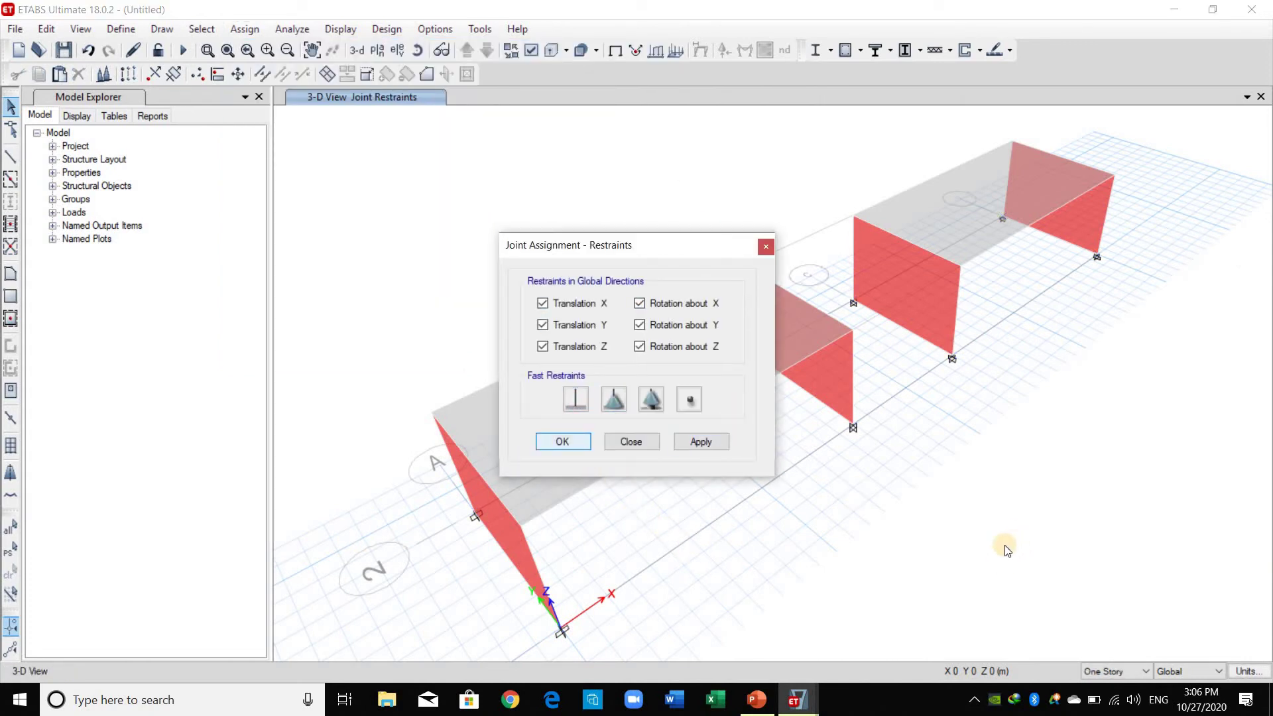
{"action": "key", "text": "Return"}
{"action": "left_click", "coordinate": [64, 50]}
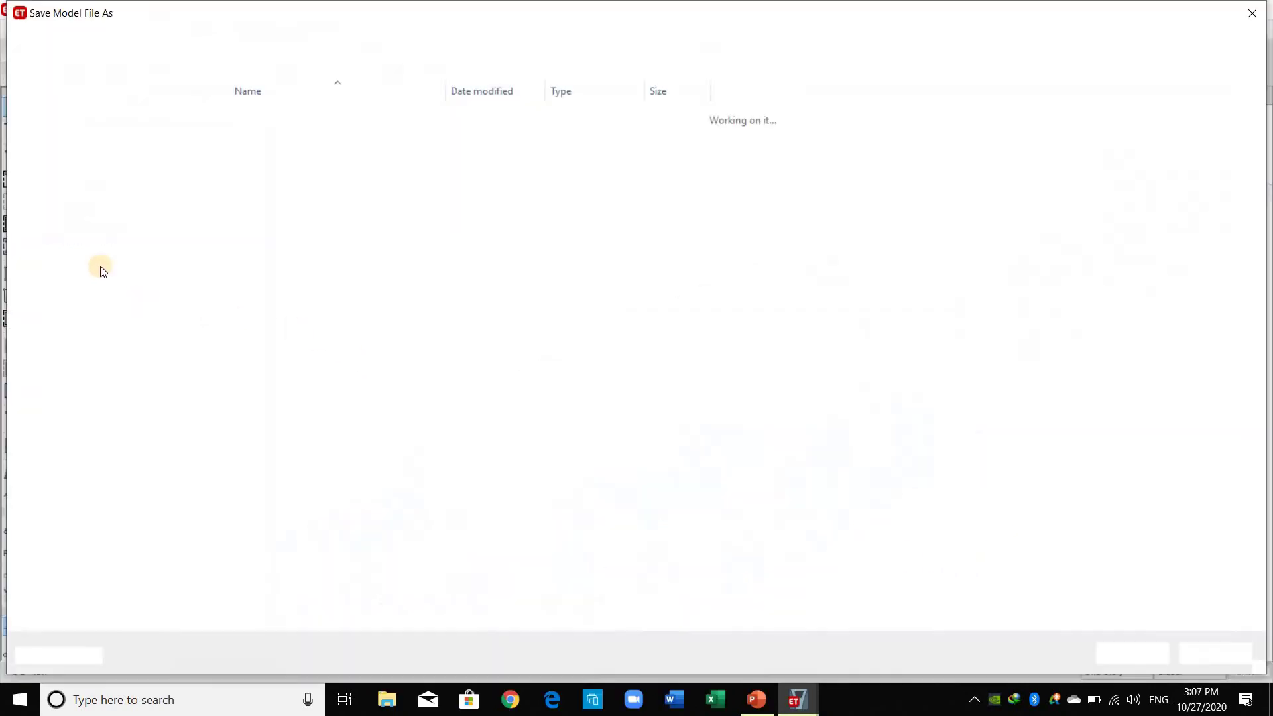
Save the model as 'Diaphragm' in a new Desktop folder named Diaphragm
{"action": "left_click", "coordinate": [103, 272]}
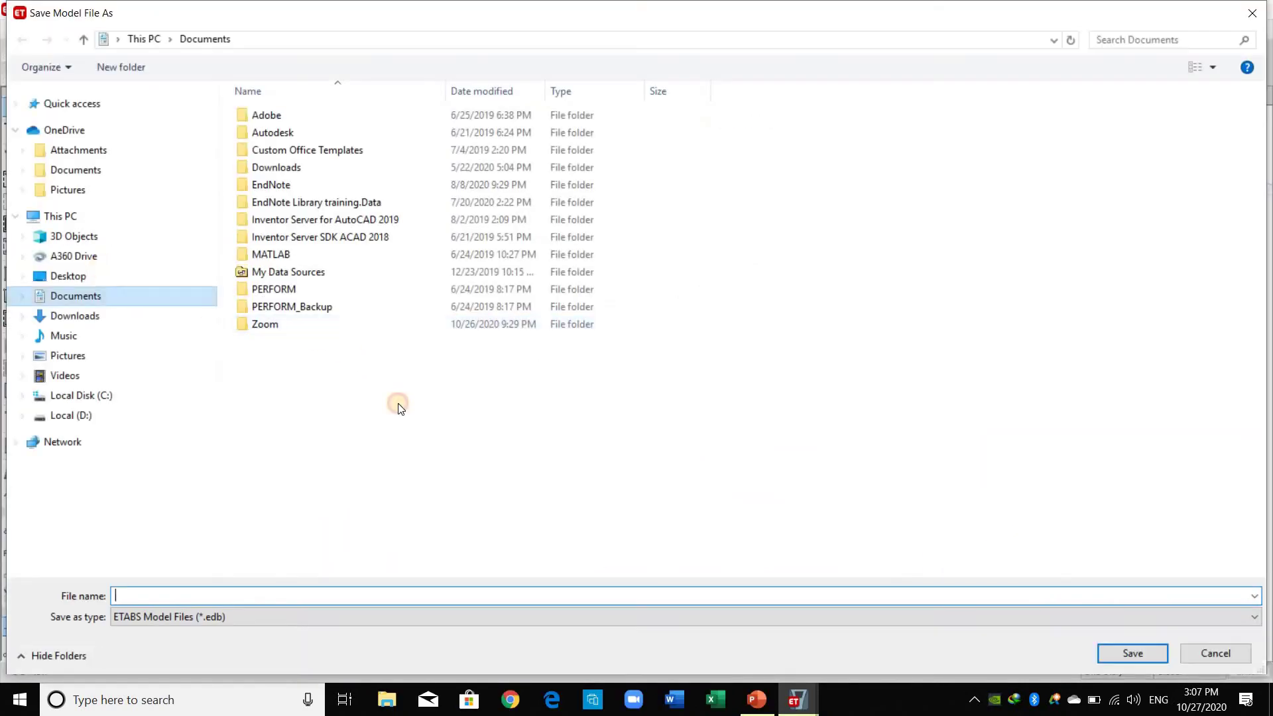
{"action": "right_click", "coordinate": [963, 564]}
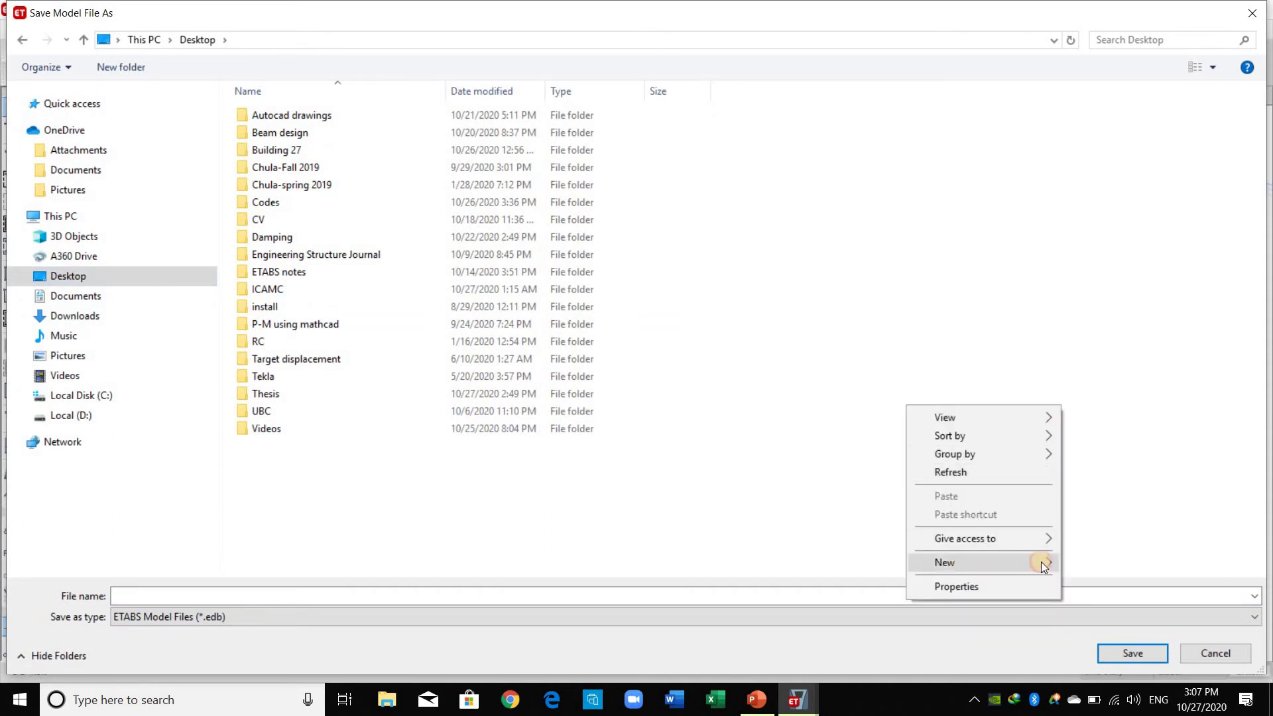
{"action": "mouse_move", "coordinate": [1041, 562]}
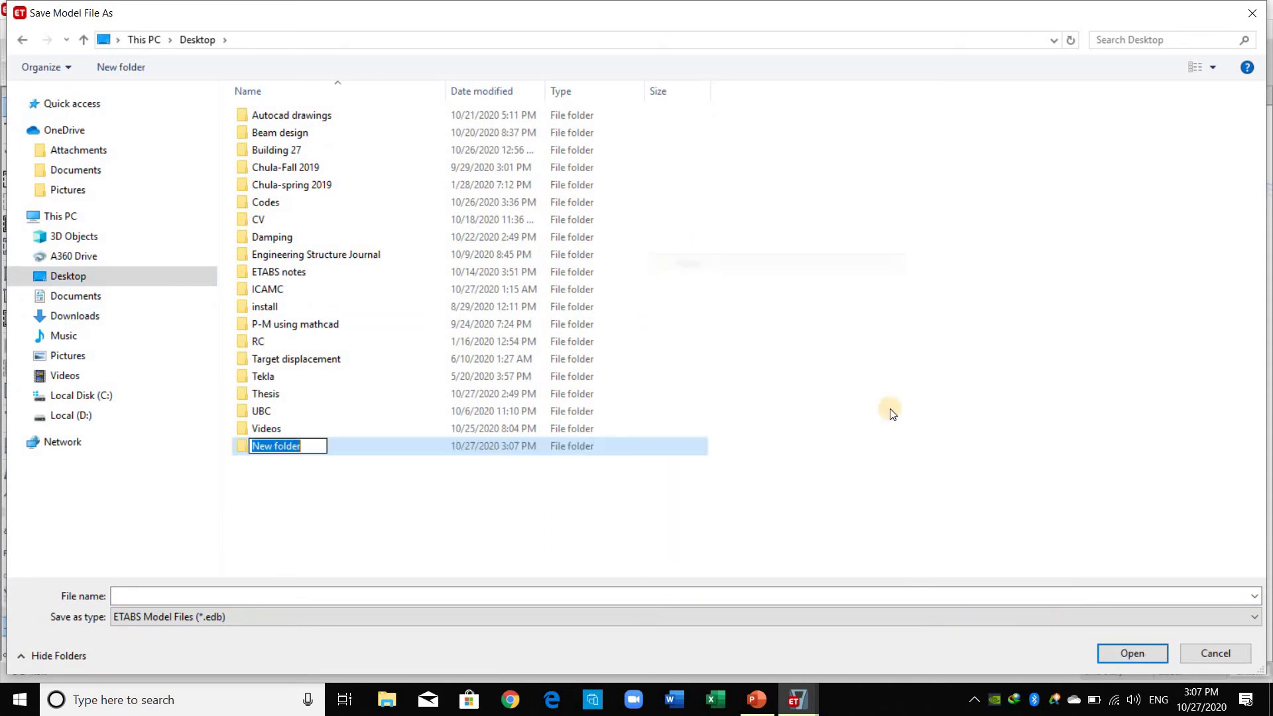
{"action": "type", "text": "Diaphragm"}
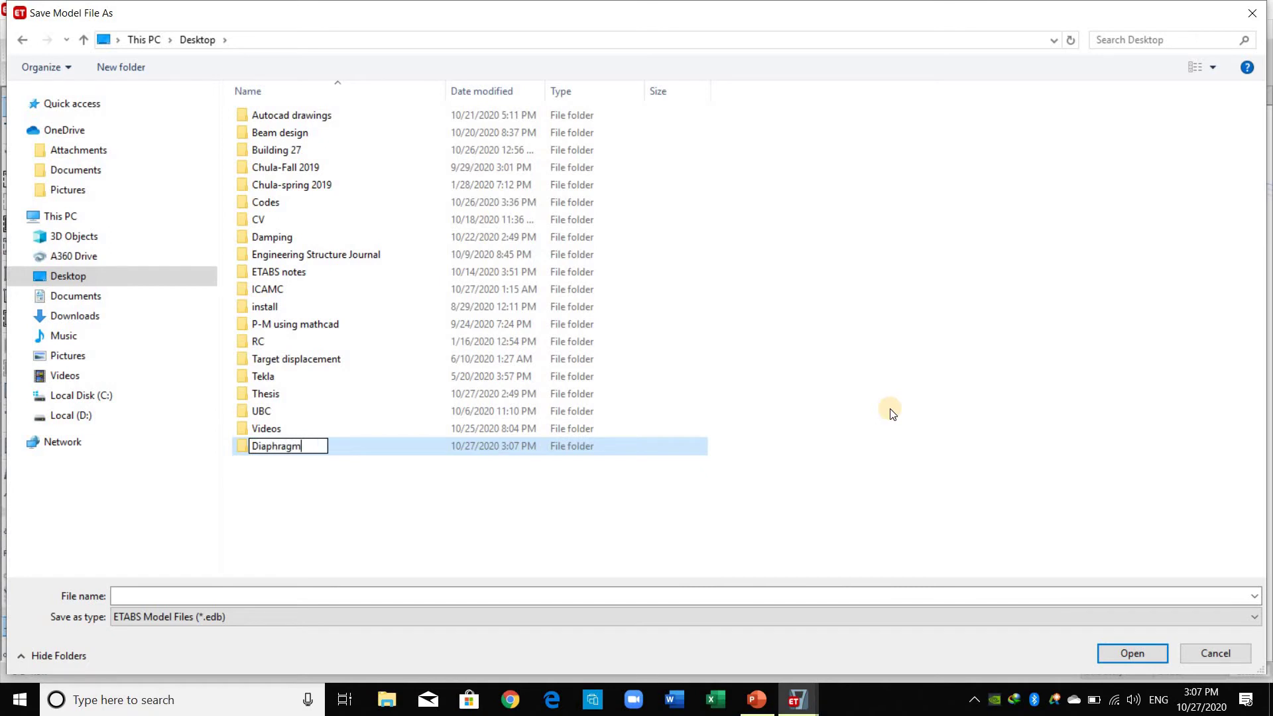
{"action": "key", "text": "Return"}
{"action": "key", "text": "Return"}
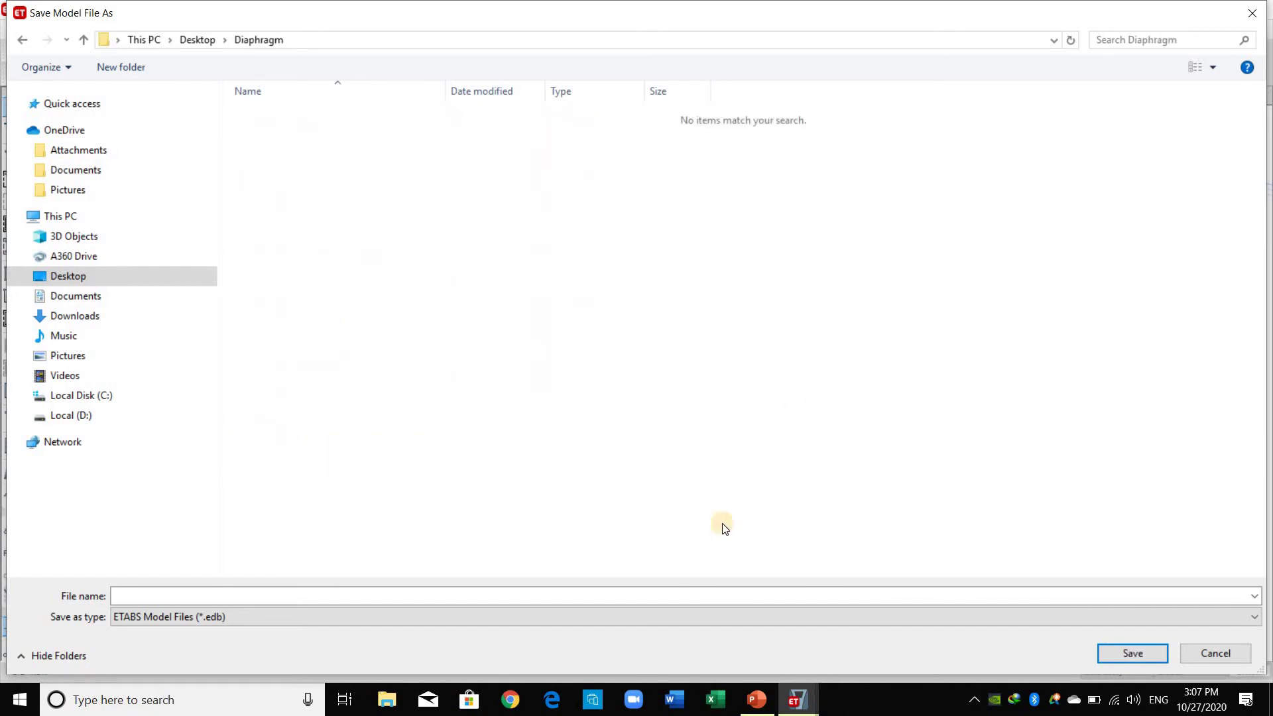
{"action": "left_click", "coordinate": [723, 588]}
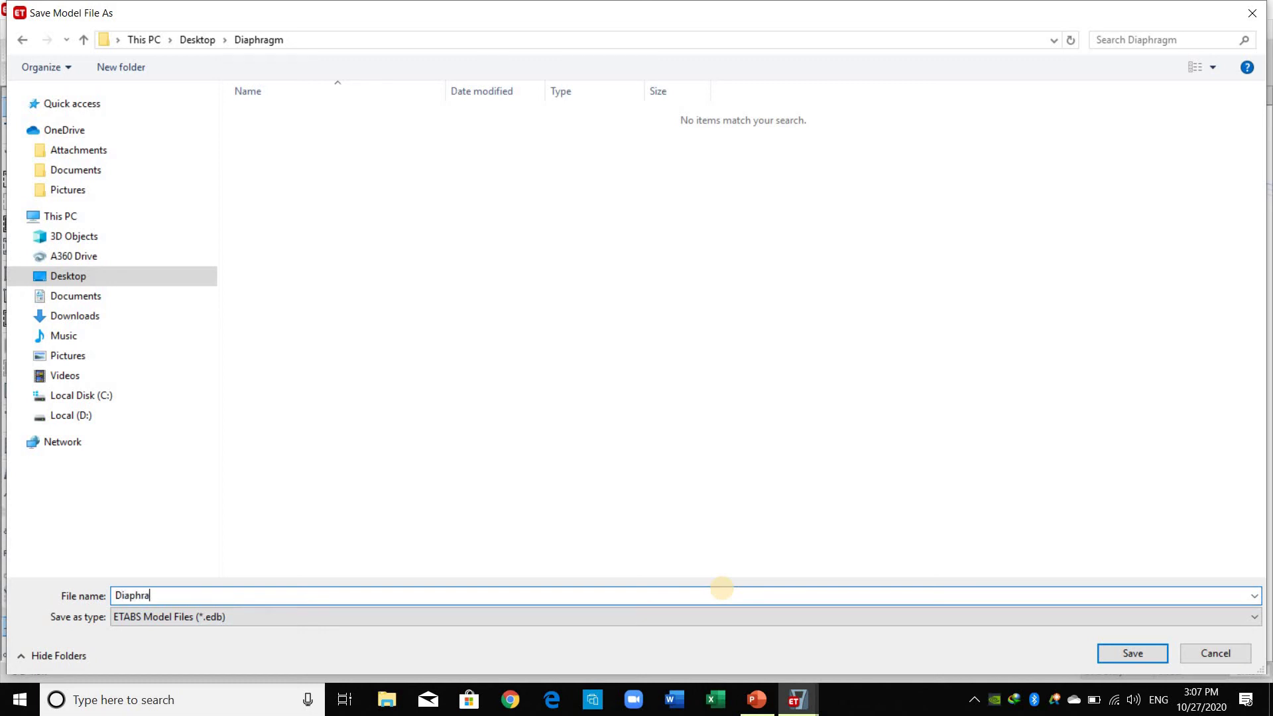
{"action": "key", "text": "Return"}
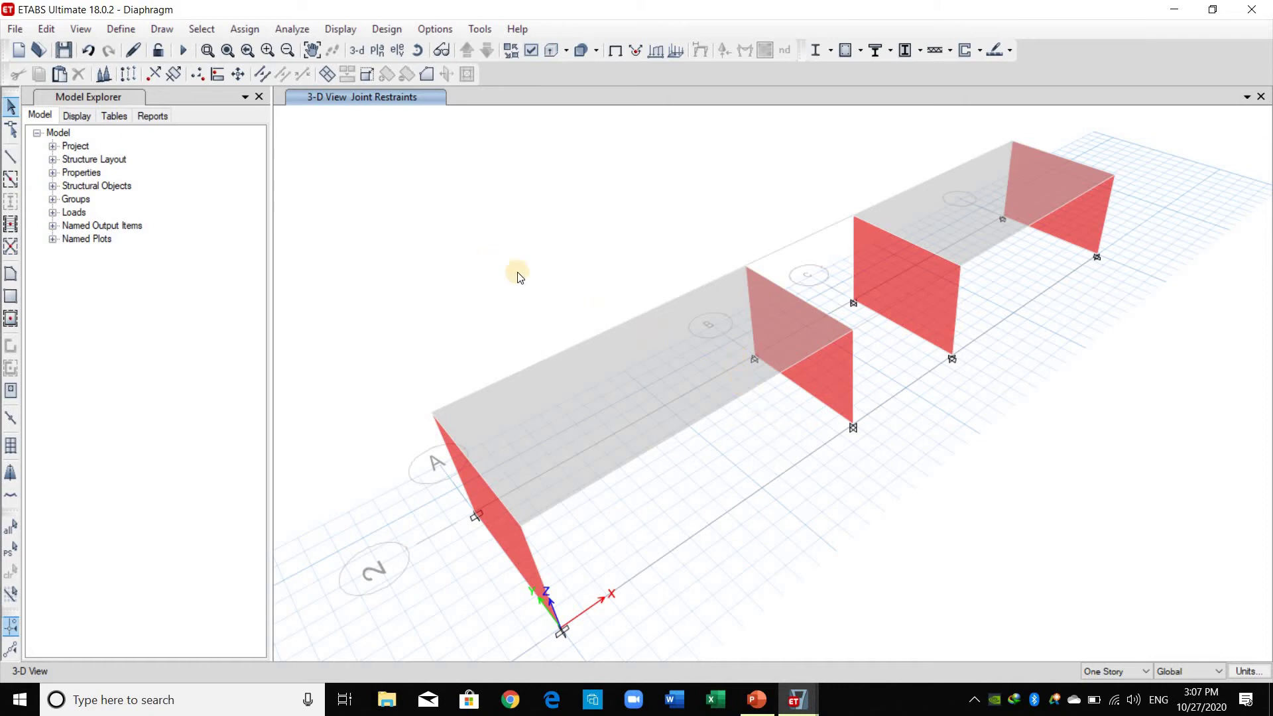
Add a Seismic load pattern EQY with self-weight multiplier 0 alongside Dead and Live
{"action": "left_click", "coordinate": [121, 28]}
{"action": "left_click", "coordinate": [161, 396]}
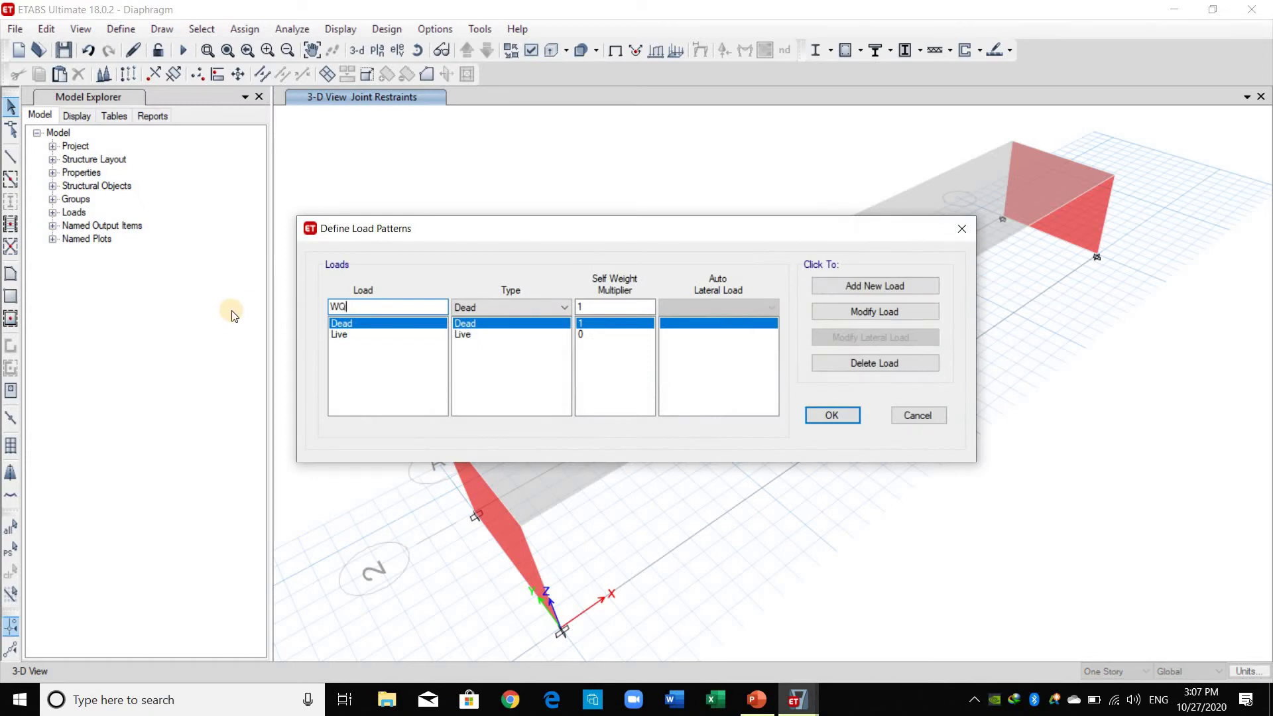
{"action": "type", "text": "EQY"}
{"action": "left_click", "coordinate": [510, 307]}
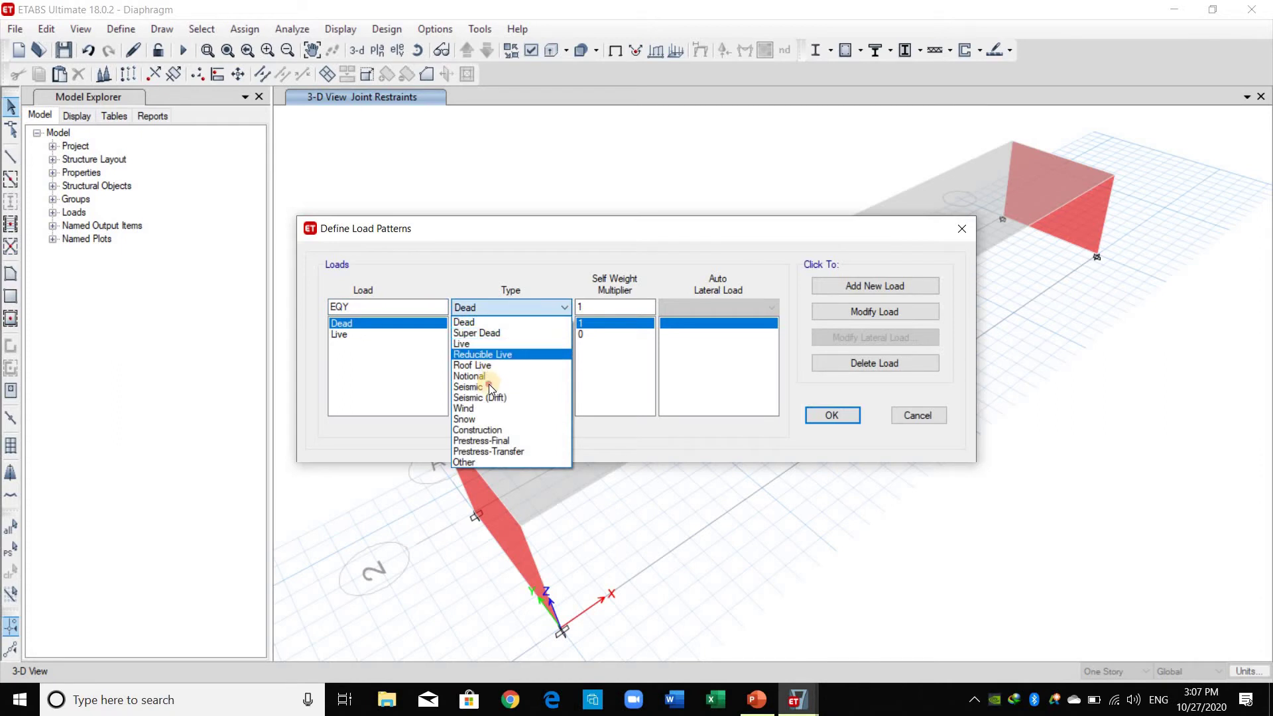
{"action": "left_click", "coordinate": [488, 387]}
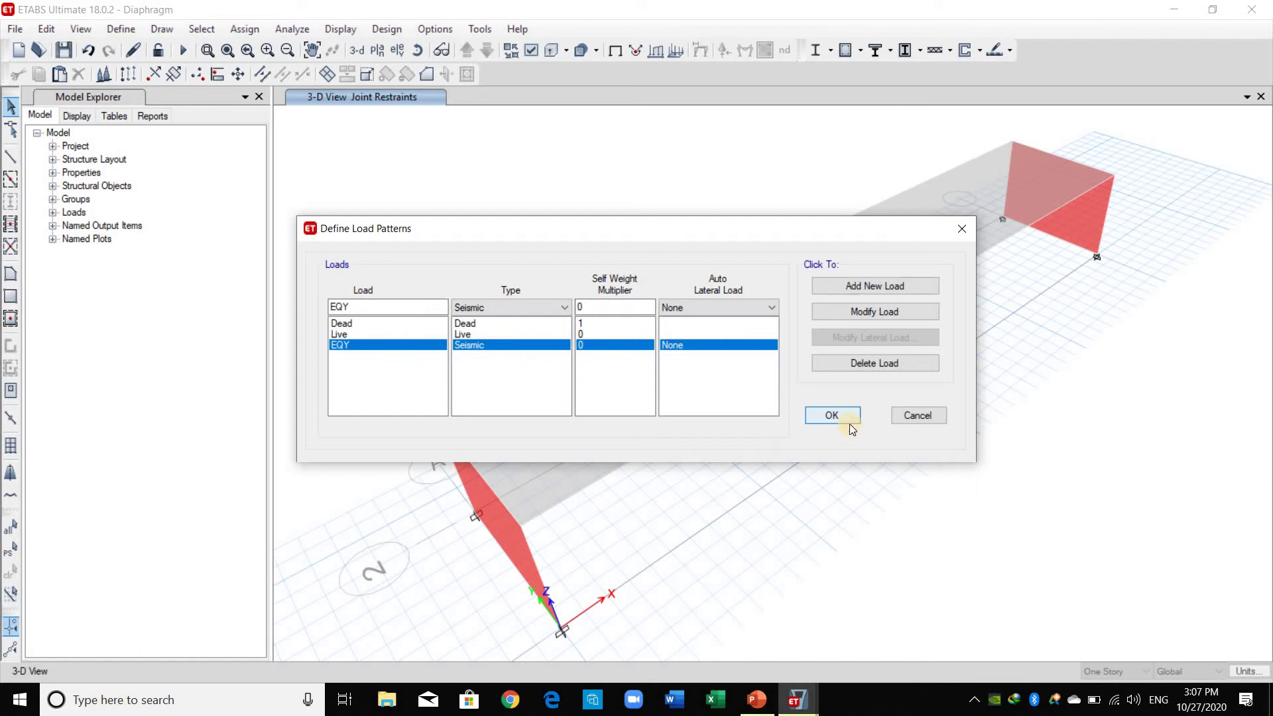
{"action": "left_click", "coordinate": [834, 412]}
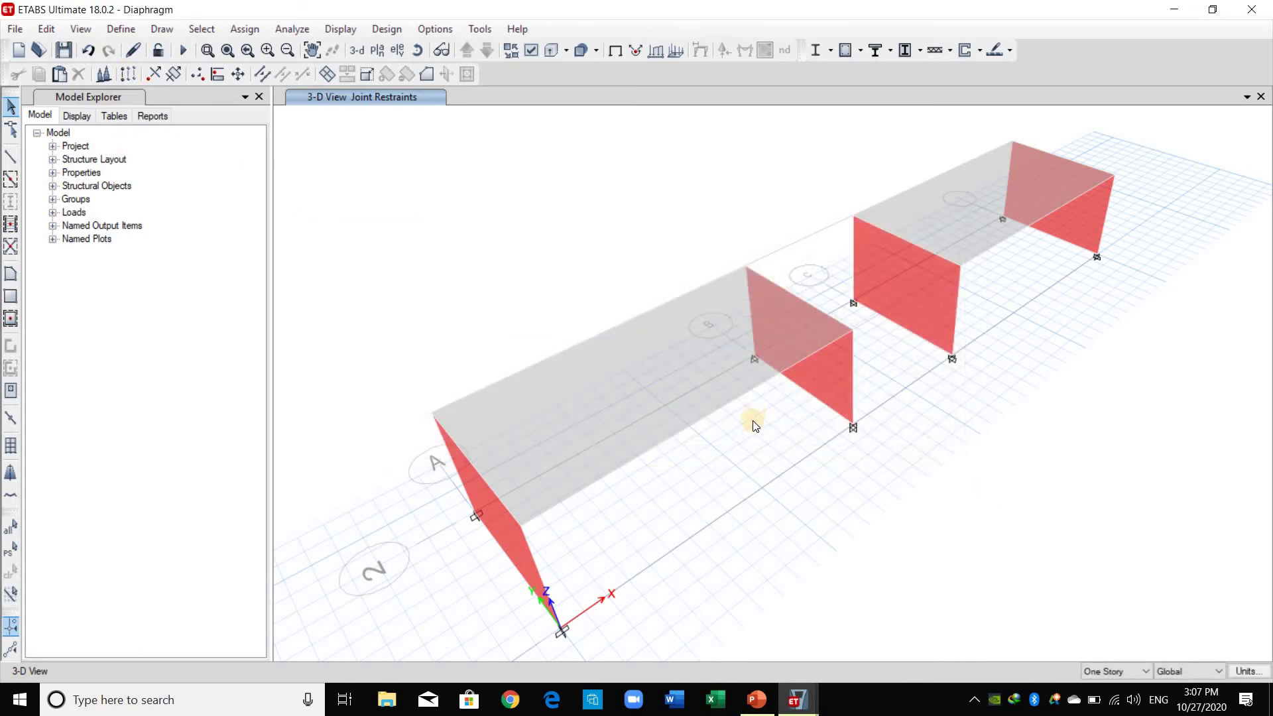
{"action": "left_click", "coordinate": [245, 29]}
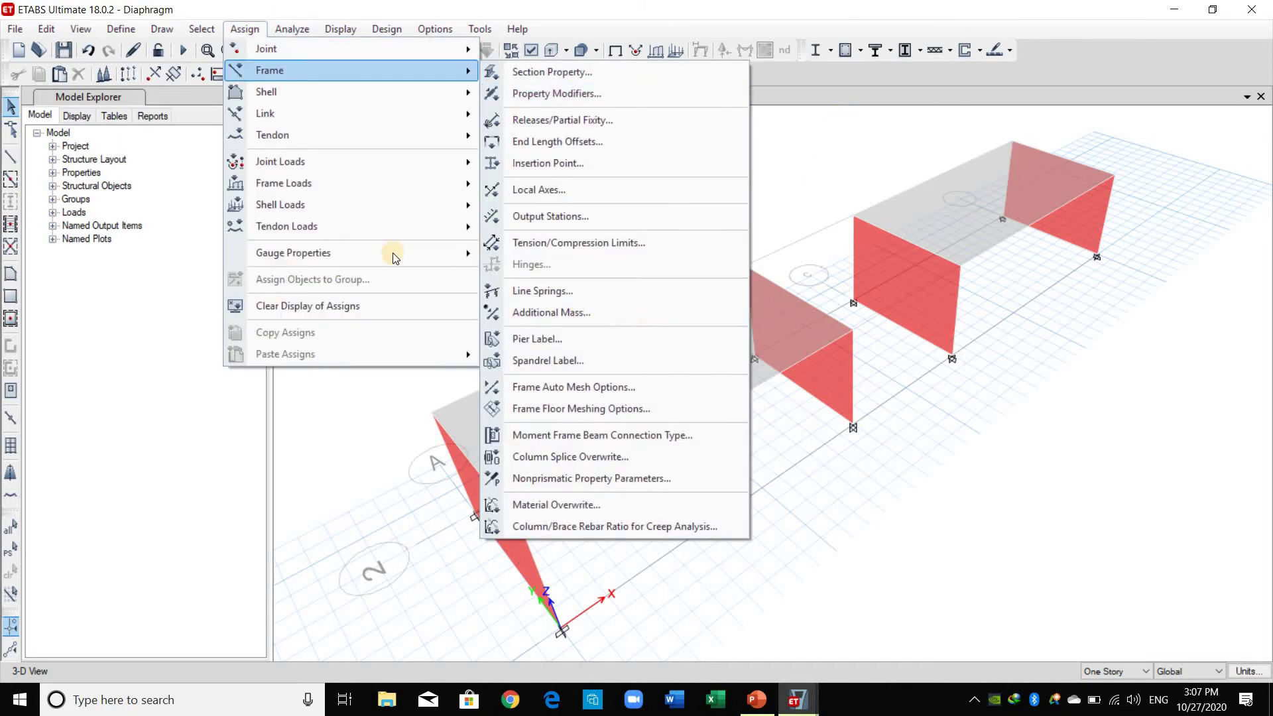
{"action": "mouse_move", "coordinate": [381, 183]}
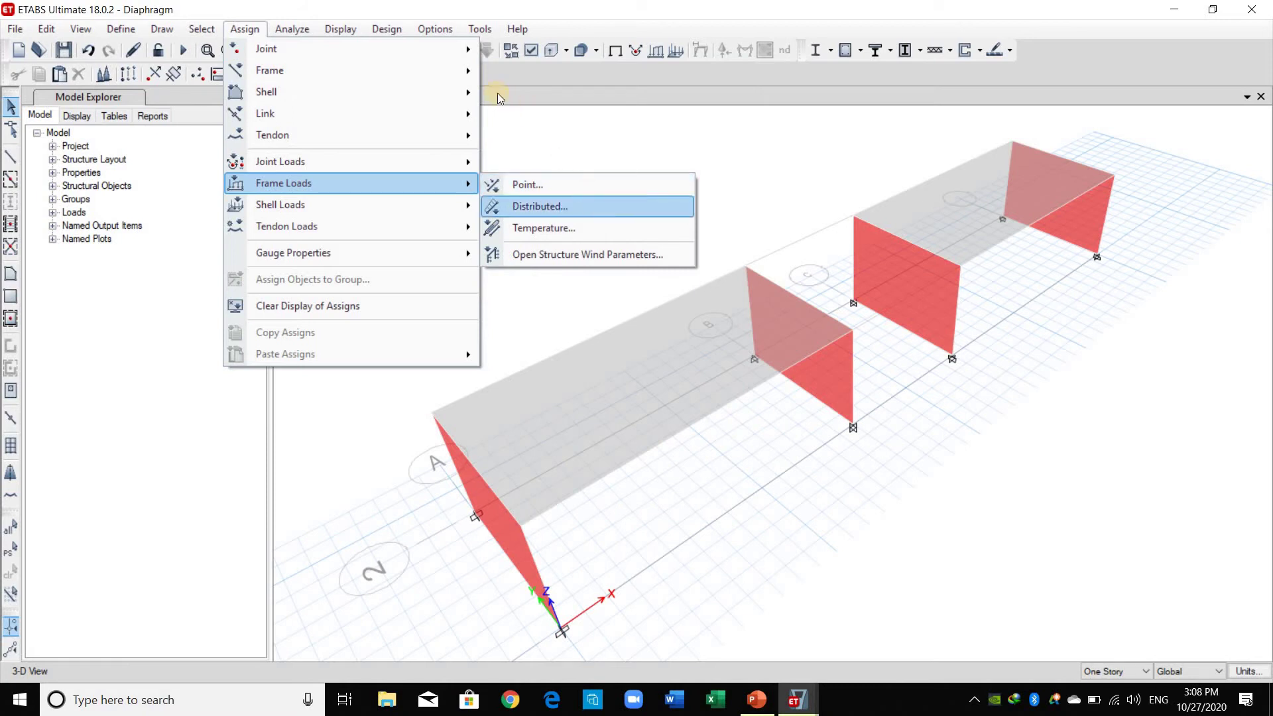
{"action": "left_click", "coordinate": [133, 31]}
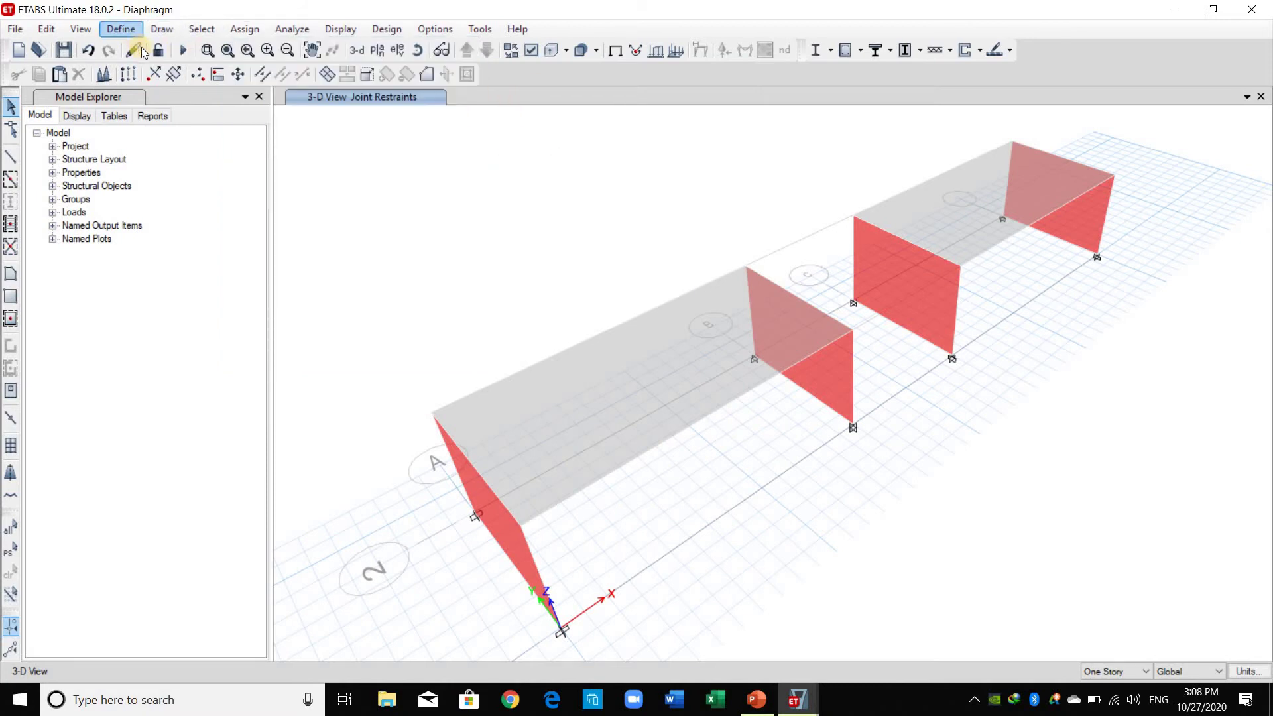
Copy the ConcBm beam section as Dummy with depth and width of 0.0001 mm
{"action": "left_click", "coordinate": [136, 31]}
{"action": "mouse_move", "coordinate": [165, 77]}
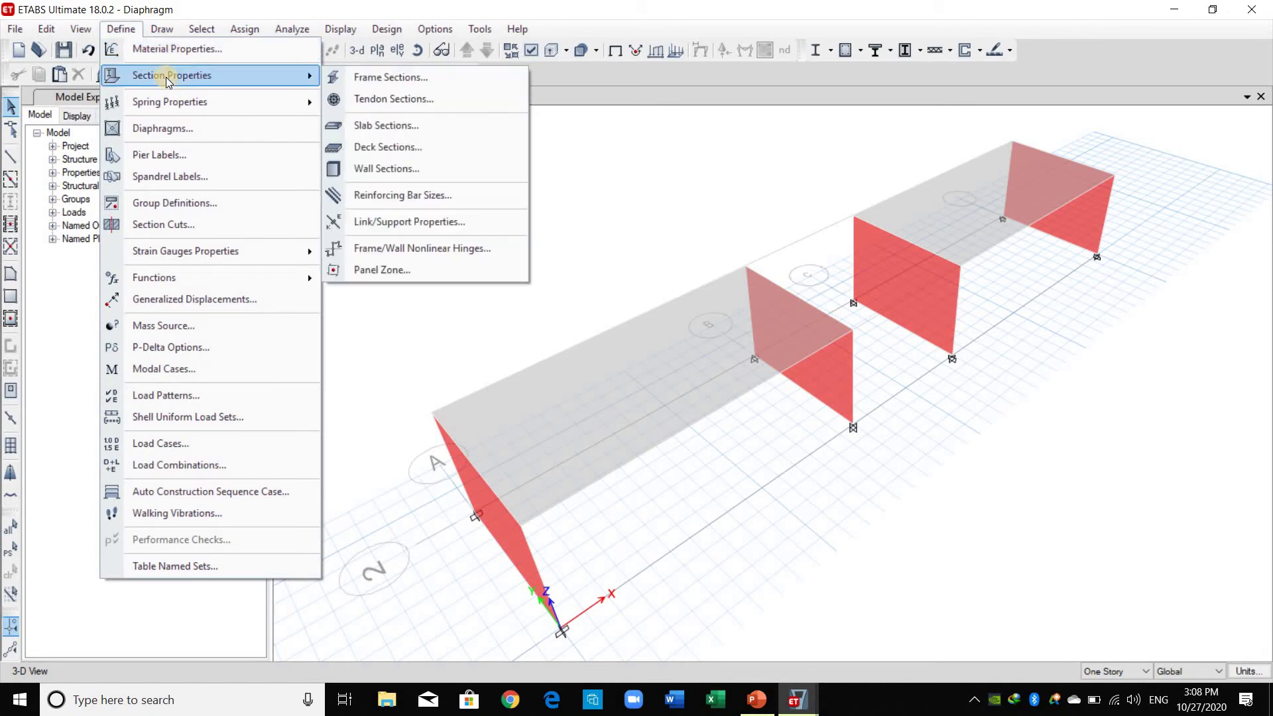
{"action": "left_click", "coordinate": [393, 78]}
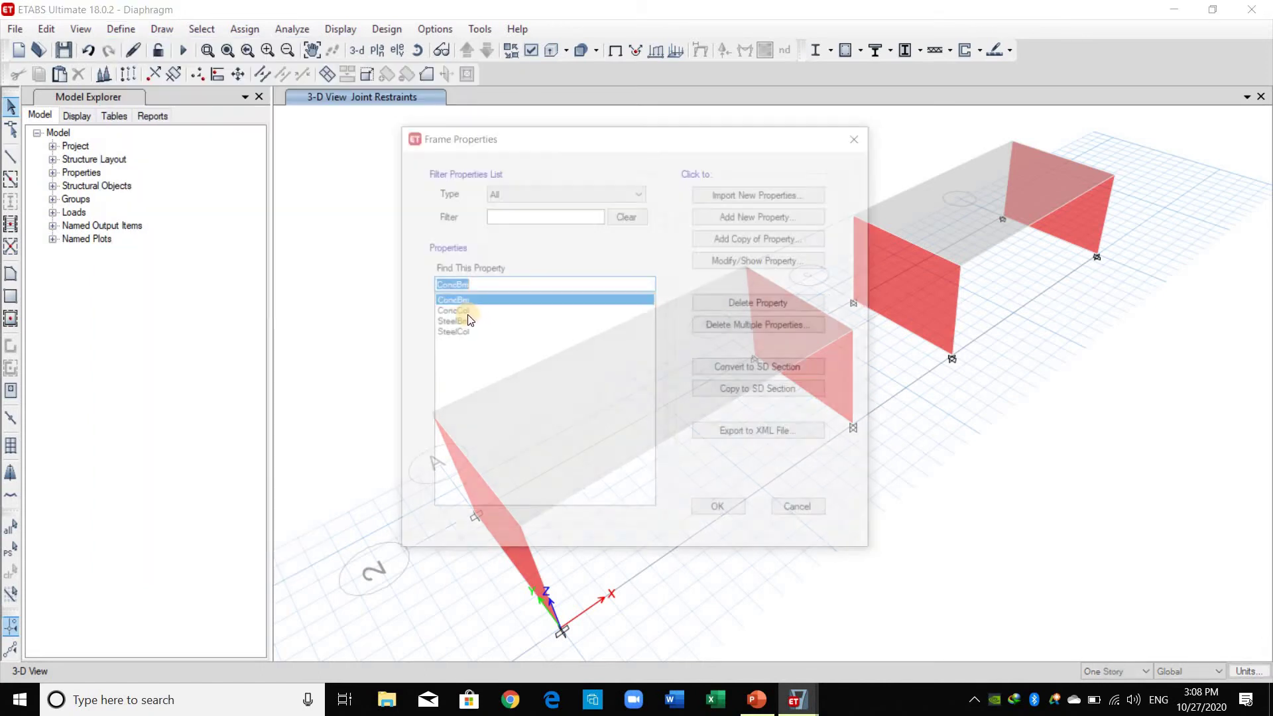
{"action": "left_click", "coordinate": [740, 237]}
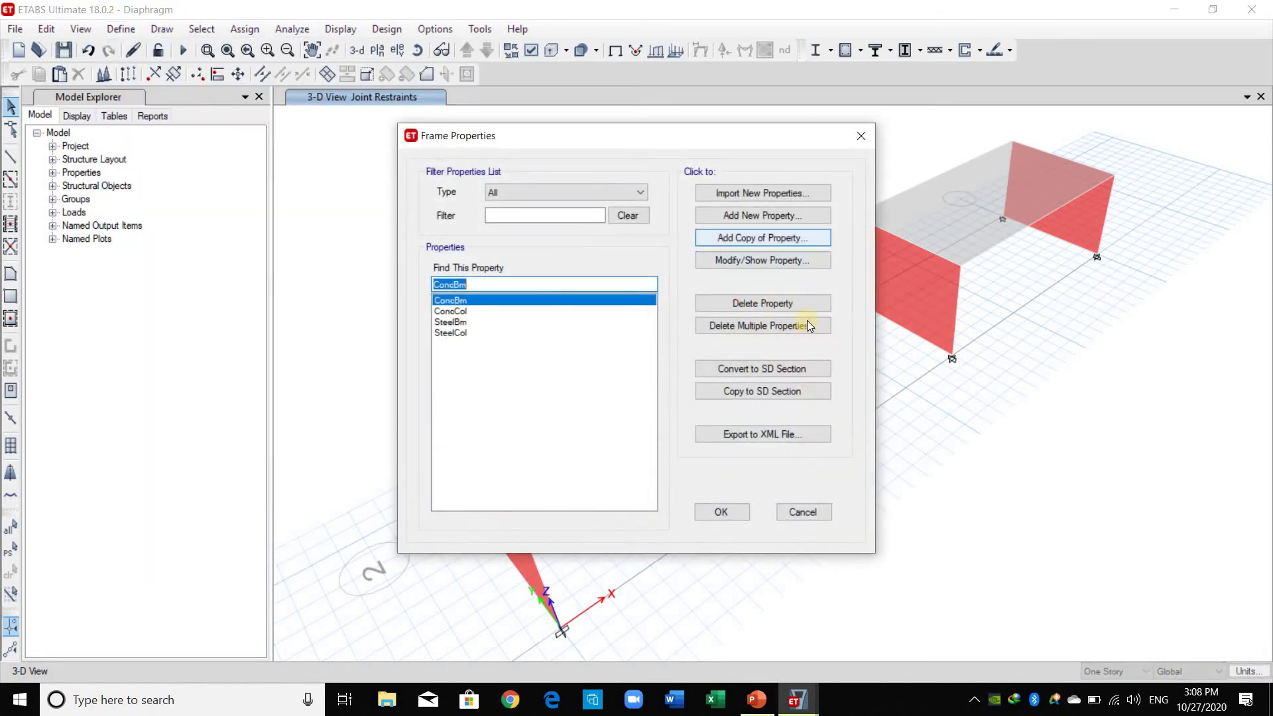
{"action": "left_click", "coordinate": [701, 241]}
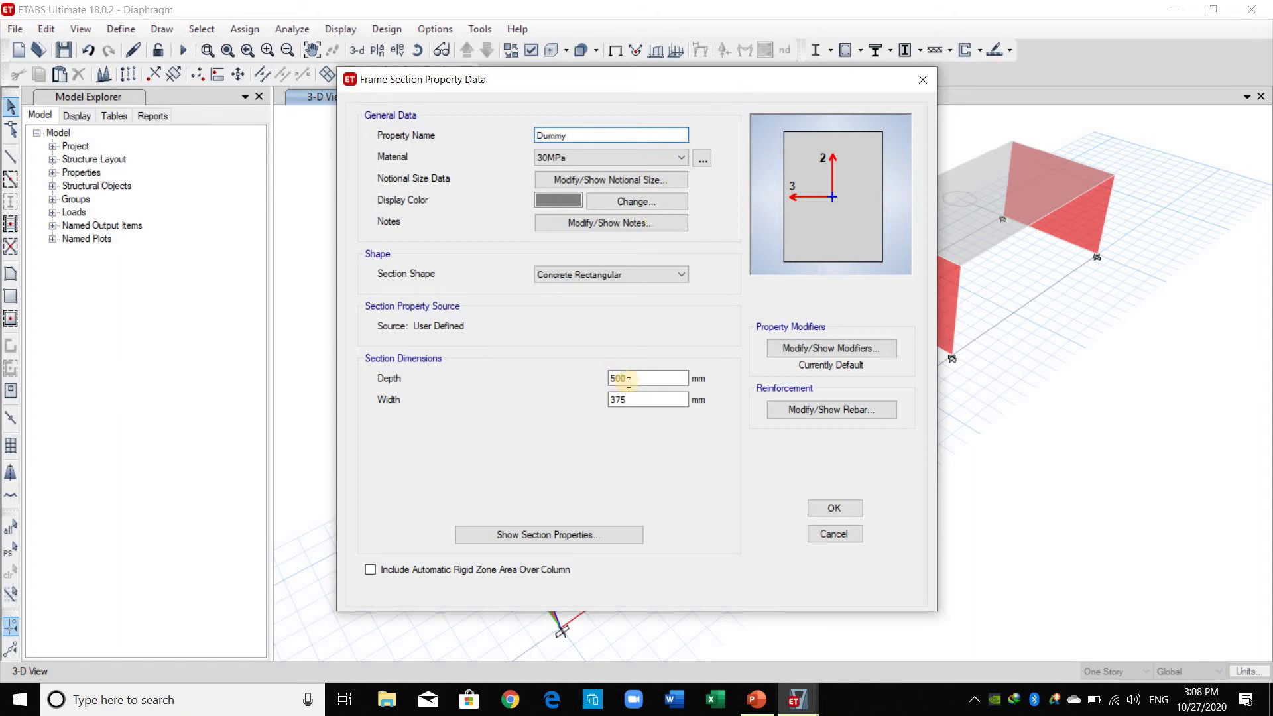
{"action": "key", "text": "Tab"}
{"action": "type", "text": "0.0001"}
{"action": "left_click", "coordinate": [635, 400]}
{"action": "key", "text": "ctrl+c"}
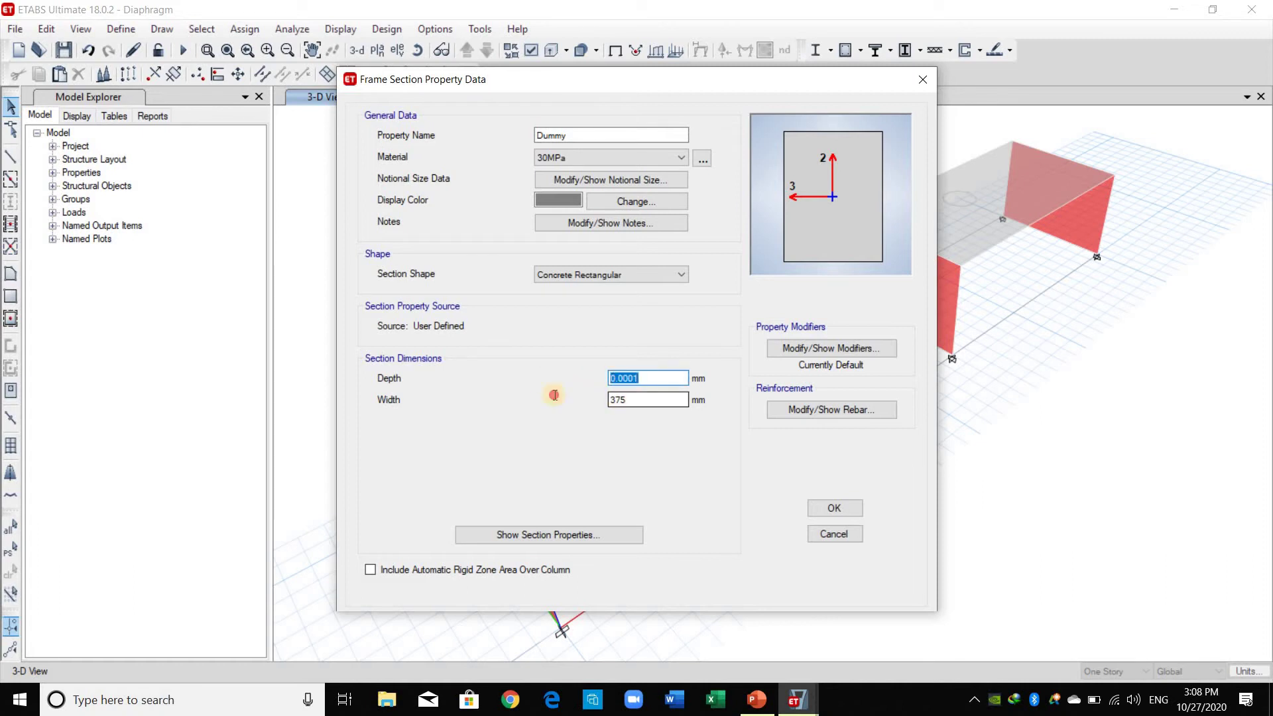
{"action": "left_click", "coordinate": [616, 399]}
{"action": "key", "text": "ctrl+a"}
{"action": "key", "text": "ctrl+v"}
Set the Dummy section's stiffness, mass and weight modifiers to 0 and confirm the section
{"action": "left_click", "coordinate": [789, 348]}
{"action": "type", "text": "0"}
{"action": "key", "text": "Tab"}
{"action": "type", "text": "0"}
{"action": "key", "text": "Tab"}
{"action": "type", "text": "0"}
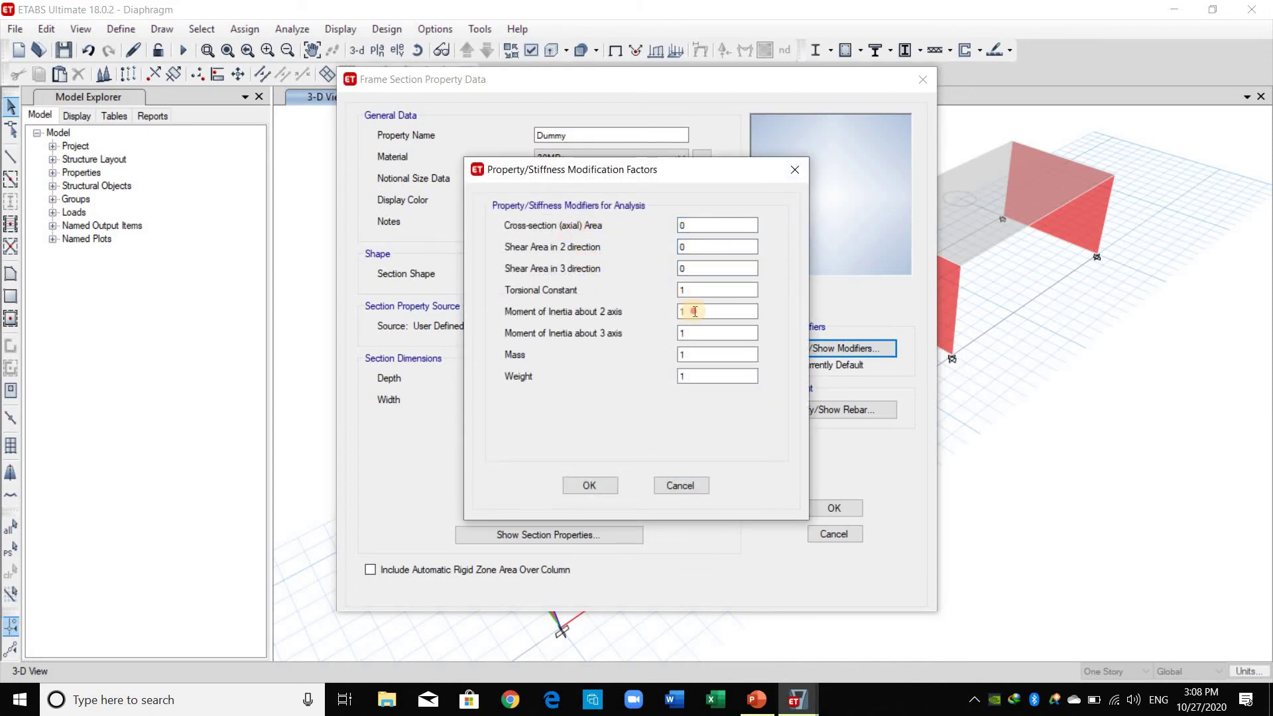
{"action": "key", "text": "Tab"}
{"action": "type", "text": "0"}
{"action": "key", "text": "Tab"}
{"action": "type", "text": "0"}
{"action": "key", "text": "Tab"}
{"action": "type", "text": "0"}
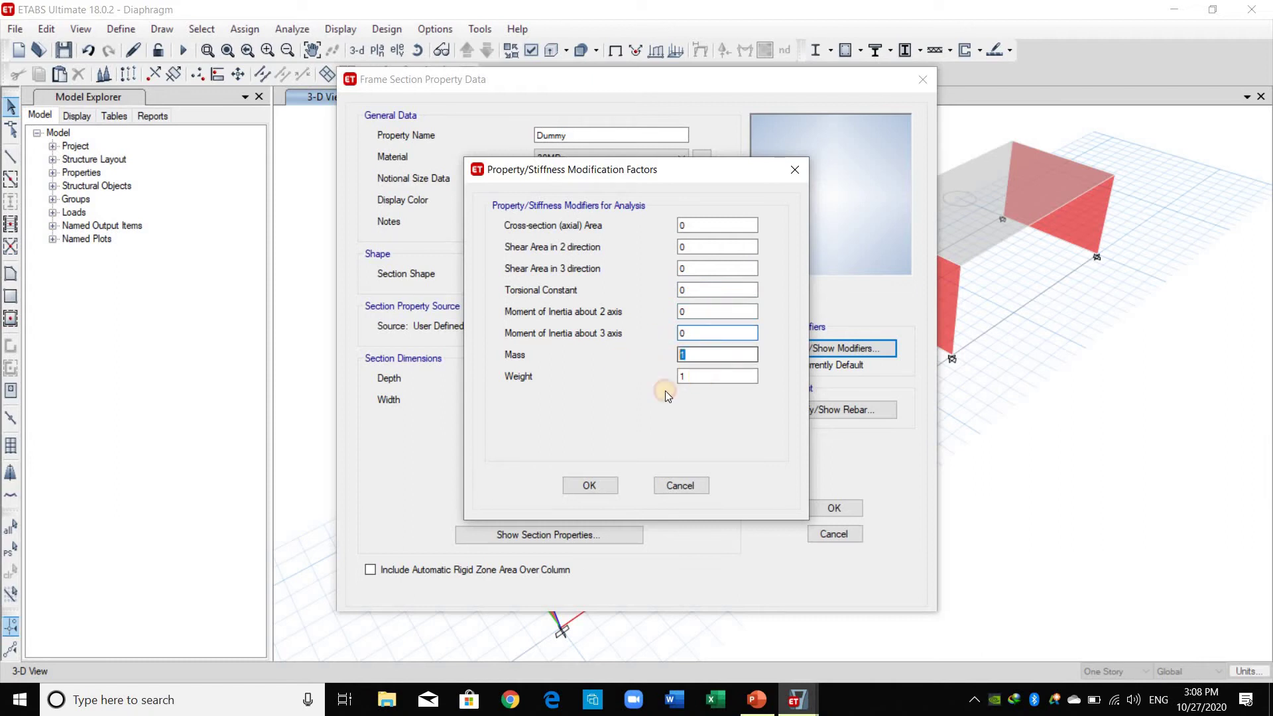
{"action": "type", "text": "0"}
{"action": "key", "text": "Tab"}
{"action": "type", "text": "0"}
{"action": "left_click", "coordinate": [589, 484]}
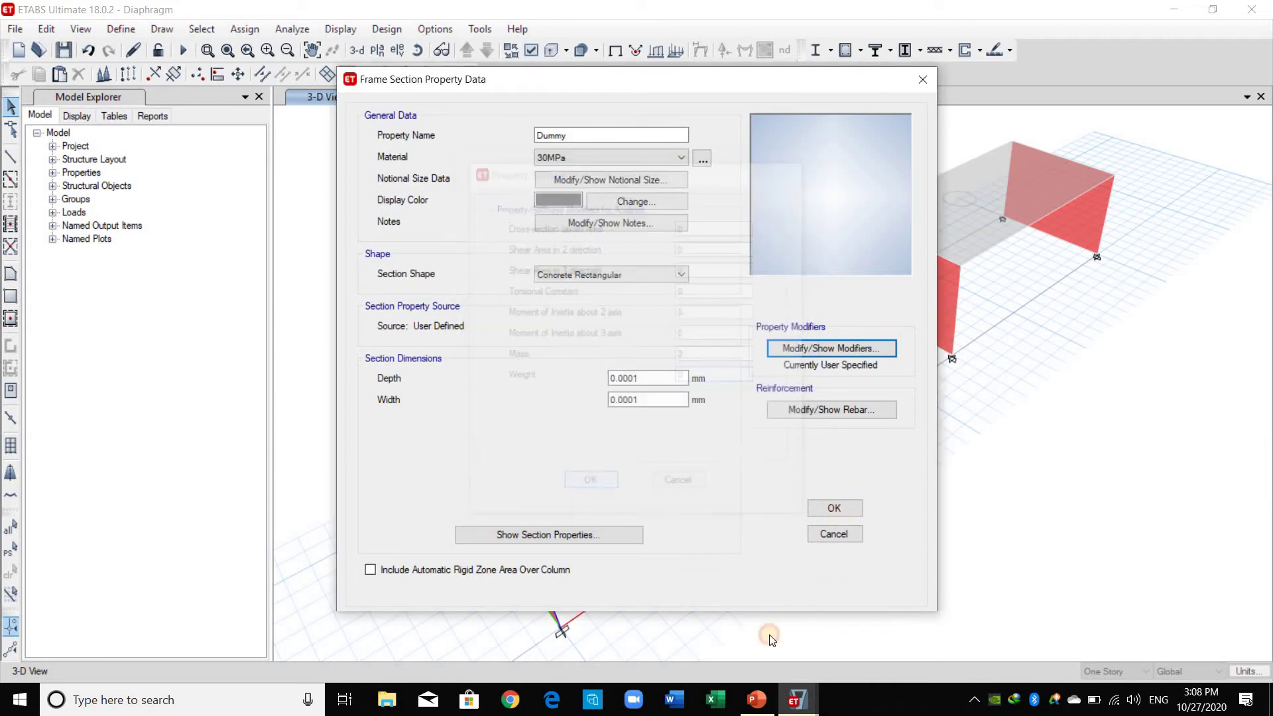
{"action": "left_click", "coordinate": [829, 509]}
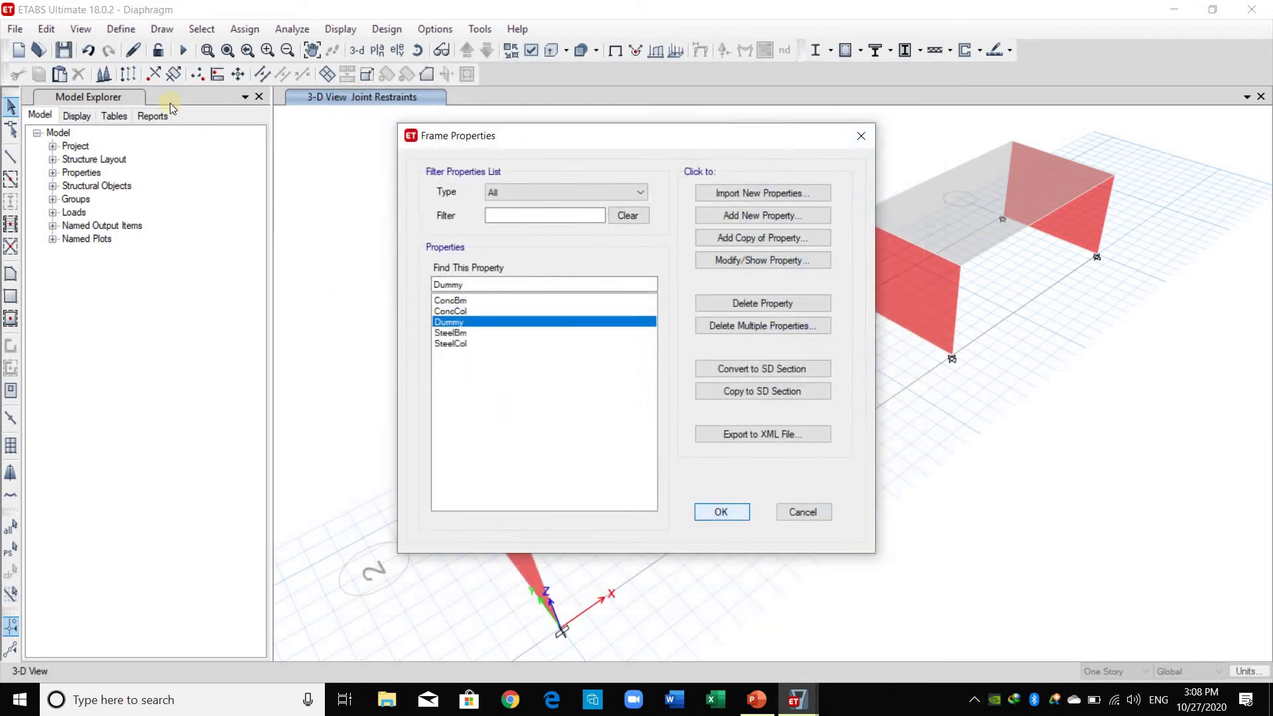
Copy the 30MPa material as Zero with unit weight, modulus, Poisson's ratio and thermal expansion 0
{"action": "key", "text": "Return"}
{"action": "left_click", "coordinate": [121, 30]}
{"action": "left_click", "coordinate": [172, 45]}
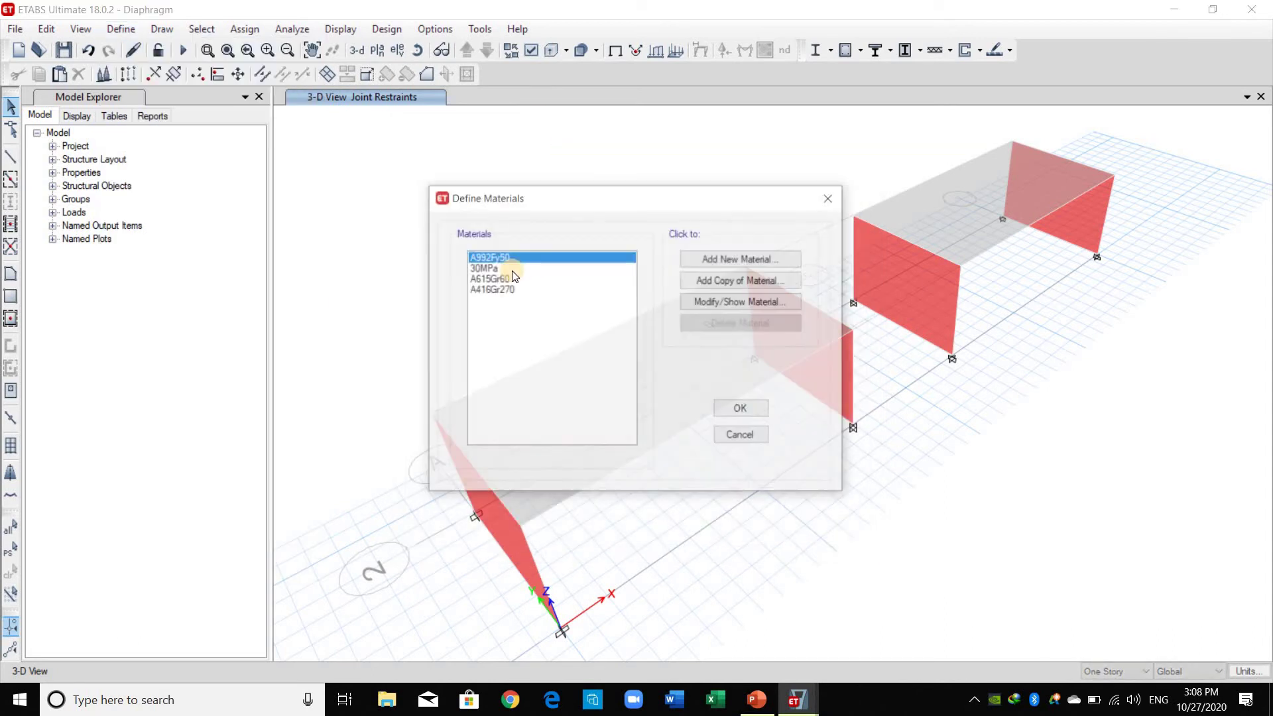
{"action": "key", "text": "Down"}
{"action": "left_click", "coordinate": [743, 280]}
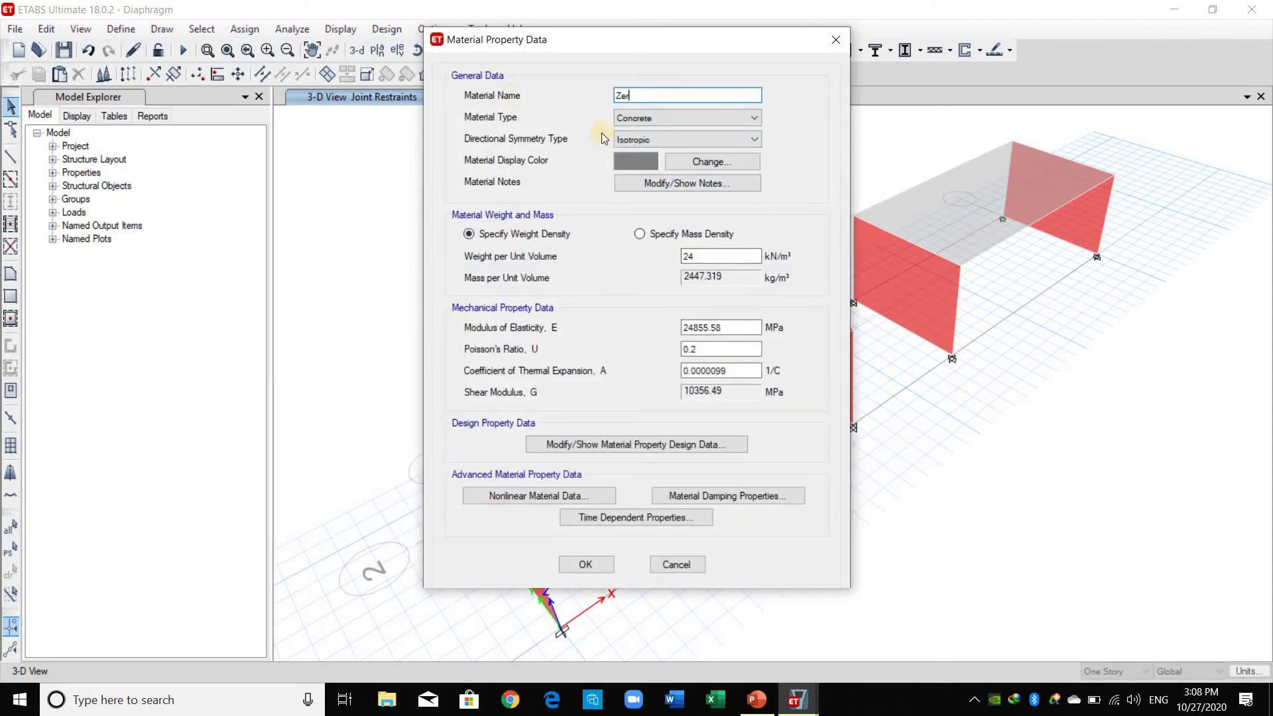
{"action": "double_click", "coordinate": [690, 256]}
{"action": "type", "text": "0"}
{"action": "key", "text": "Tab"}
{"action": "type", "text": "0"}
{"action": "key", "text": "Tab"}
{"action": "type", "text": "0"}
{"action": "key", "text": "Tab"}
{"action": "type", "text": "0"}
Set the Zero material's design compressive strength f'c to 0.00001 MPa and confirm
{"action": "left_click", "coordinate": [716, 444]}
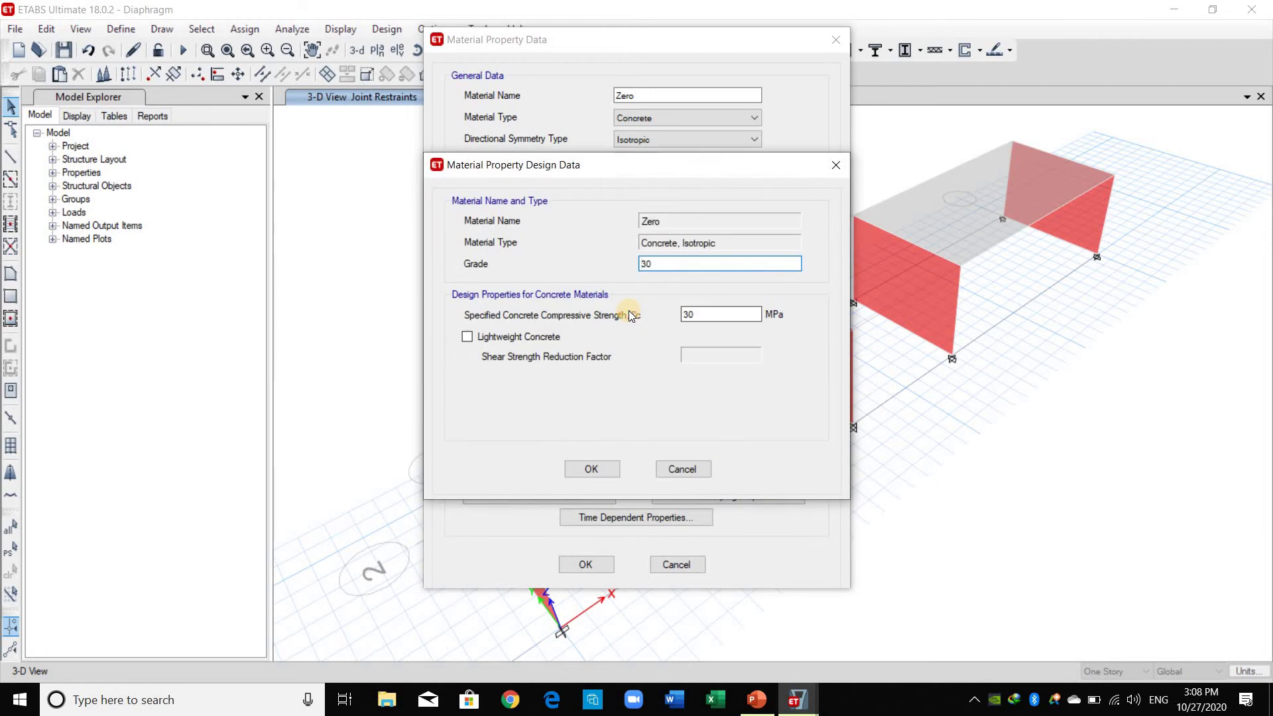
{"action": "key", "text": "Tab"}
{"action": "type", "text": "0"}
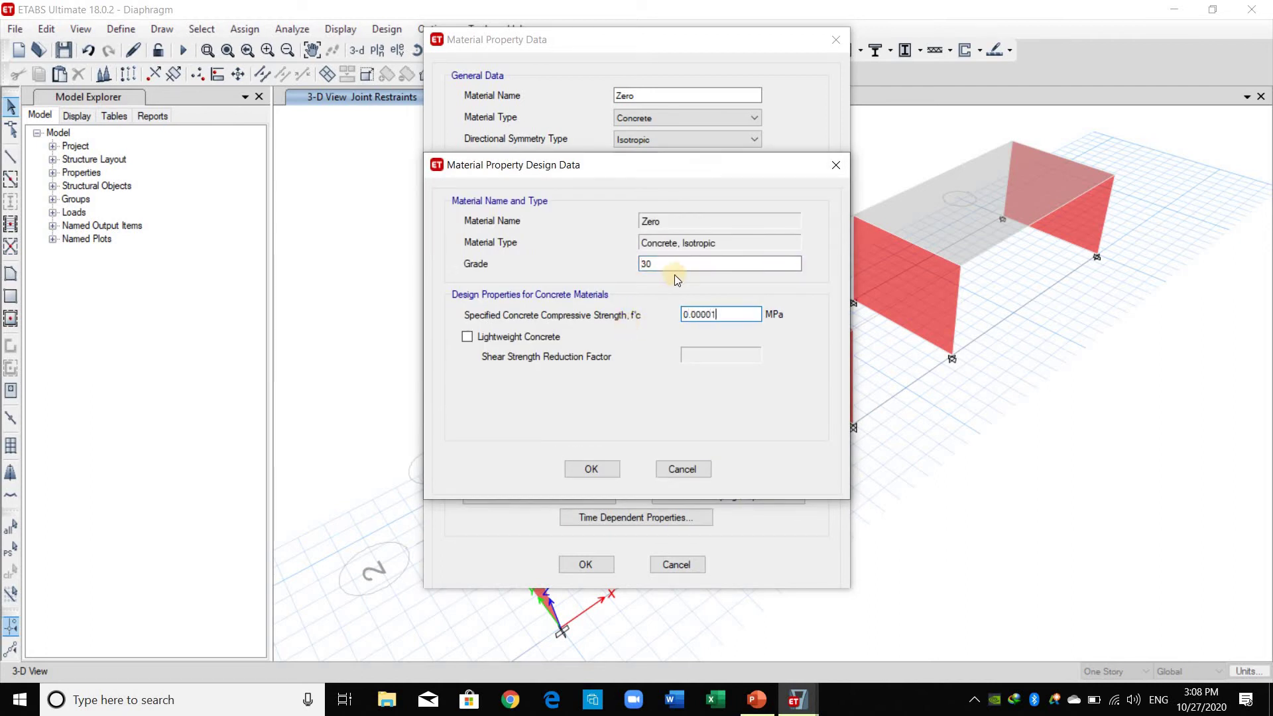
{"action": "double_click", "coordinate": [646, 265]}
{"action": "type", "text": "0"}
{"action": "left_click", "coordinate": [590, 564]}
{"action": "key", "text": "Return"}
{"action": "key", "text": "Return"}
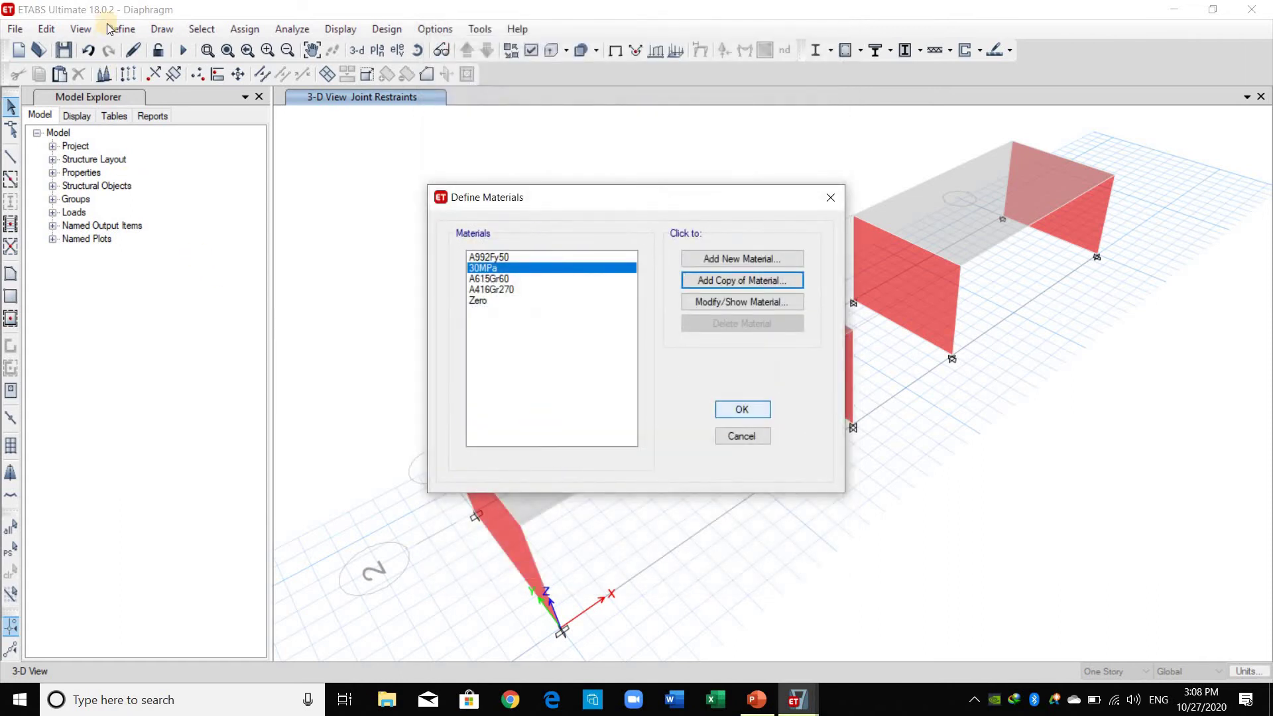
Change the Dummy frame section's material to Zero
{"action": "key", "text": "Return"}
{"action": "left_click", "coordinate": [120, 29]}
{"action": "mouse_move", "coordinate": [171, 75]}
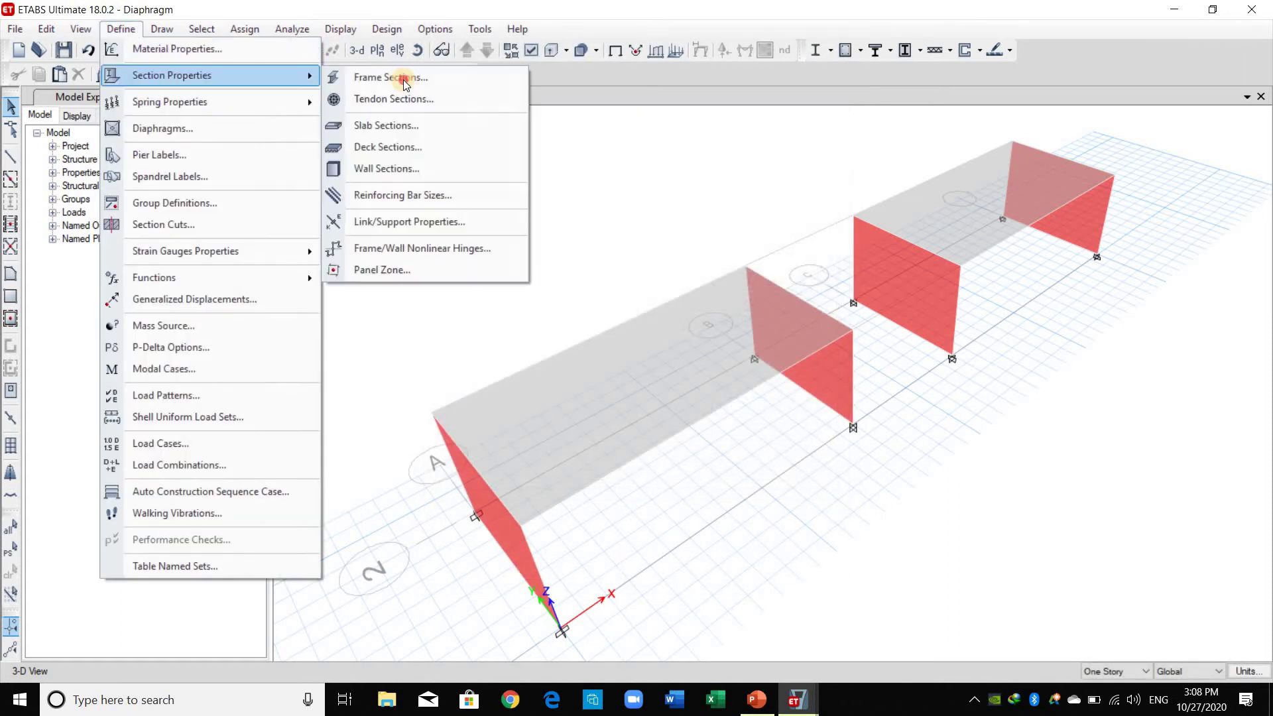
{"action": "key", "text": "Return"}
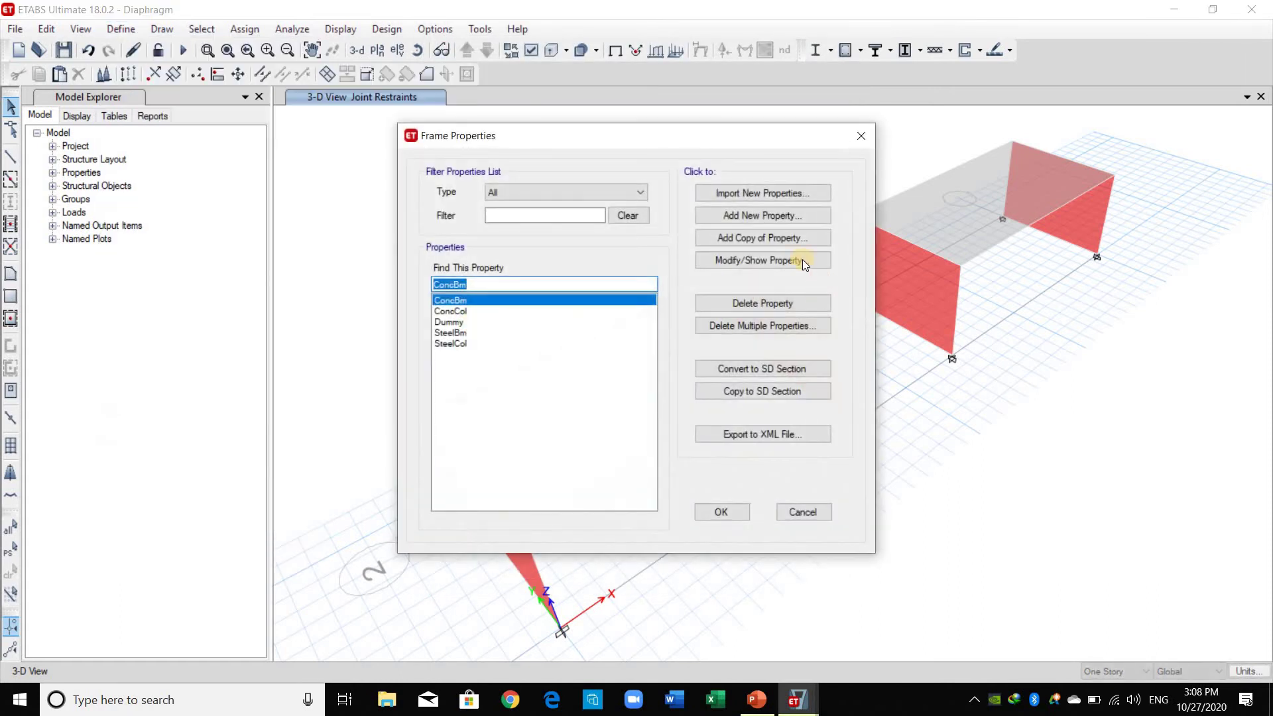
{"action": "key", "text": "Down"}
{"action": "key", "text": "Down"}
{"action": "key", "text": "Return"}
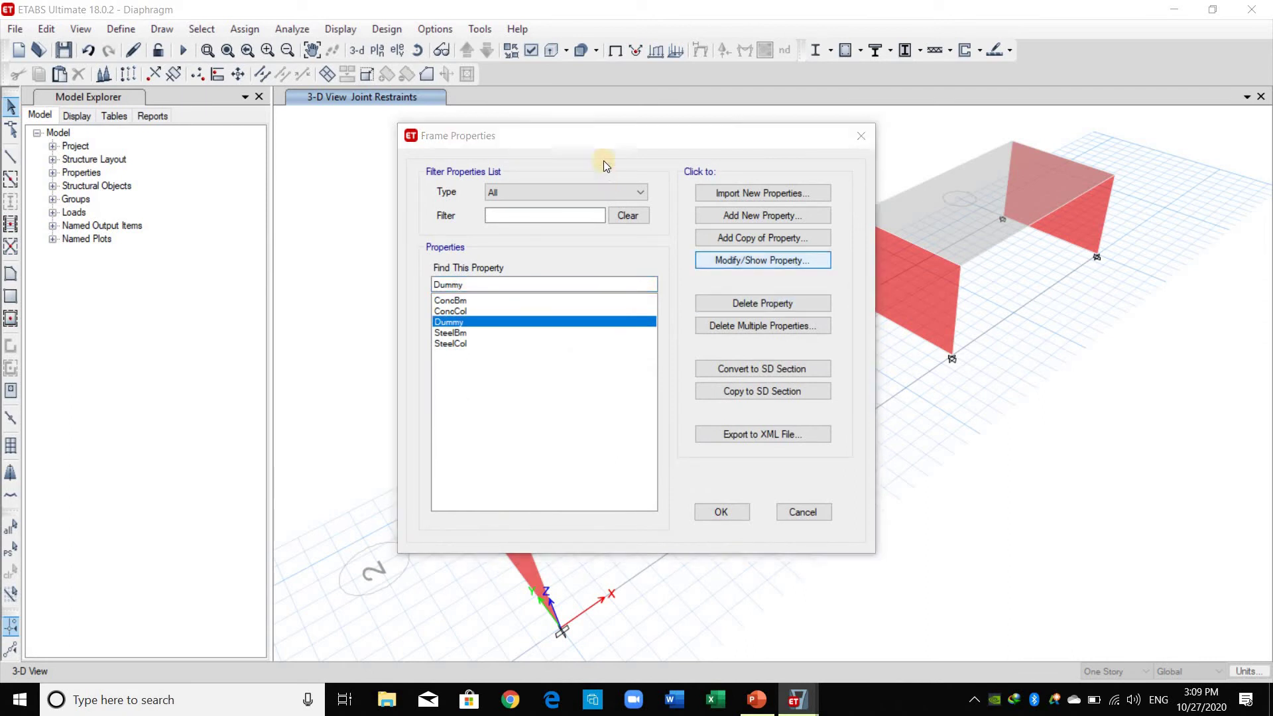
{"action": "left_click", "coordinate": [600, 157]}
{"action": "left_click", "coordinate": [833, 462]}
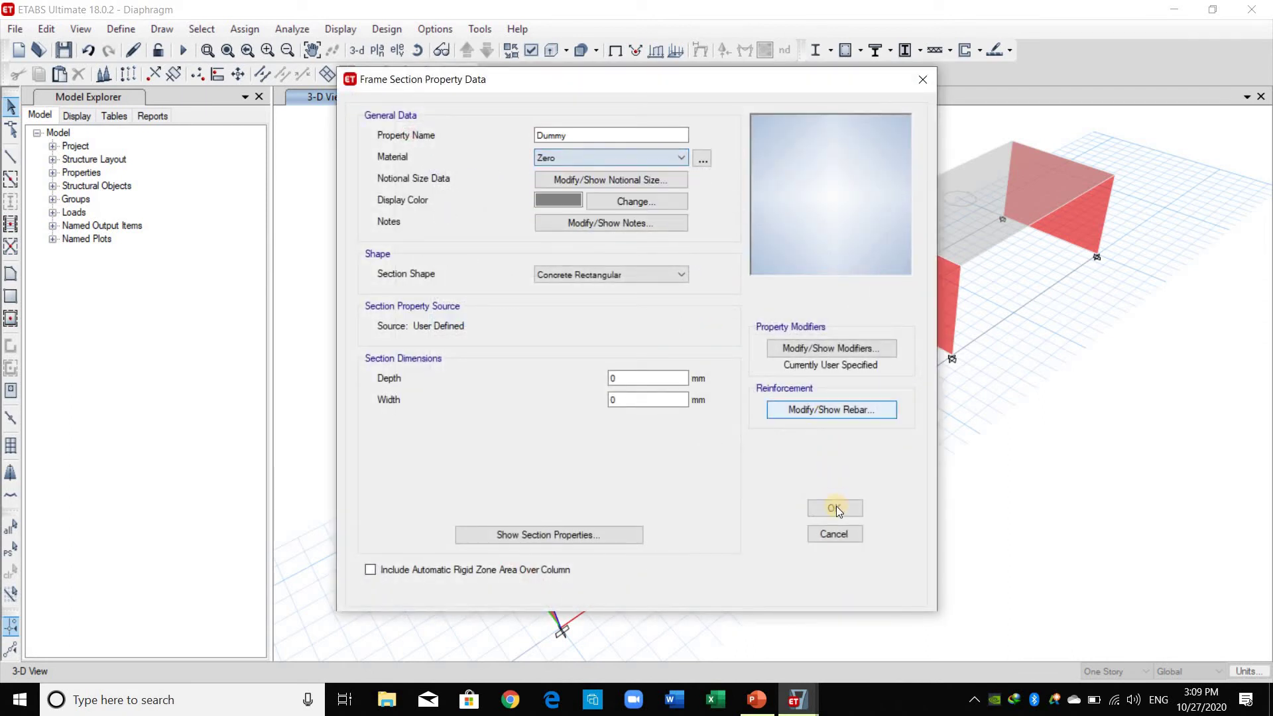
{"action": "left_click", "coordinate": [834, 507]}
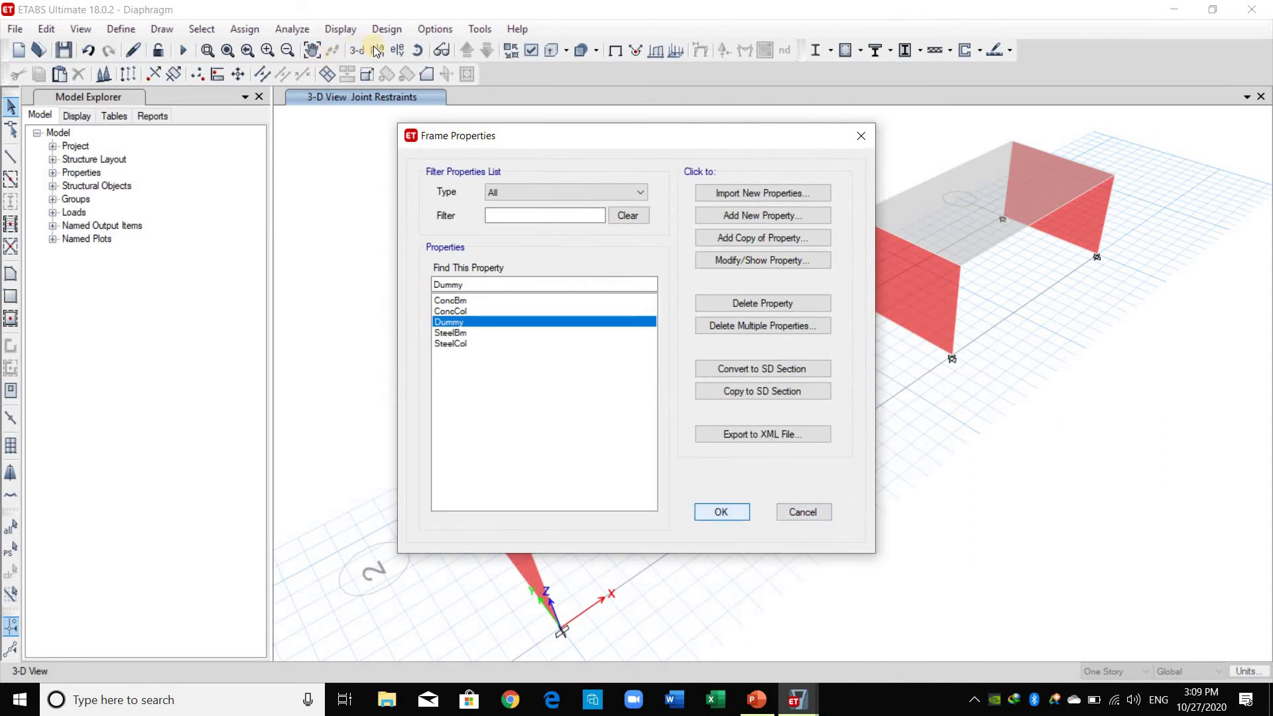
Show the Story1 plan view
{"action": "key", "text": "Return"}
{"action": "key", "text": "ctrl+shift+f2"}
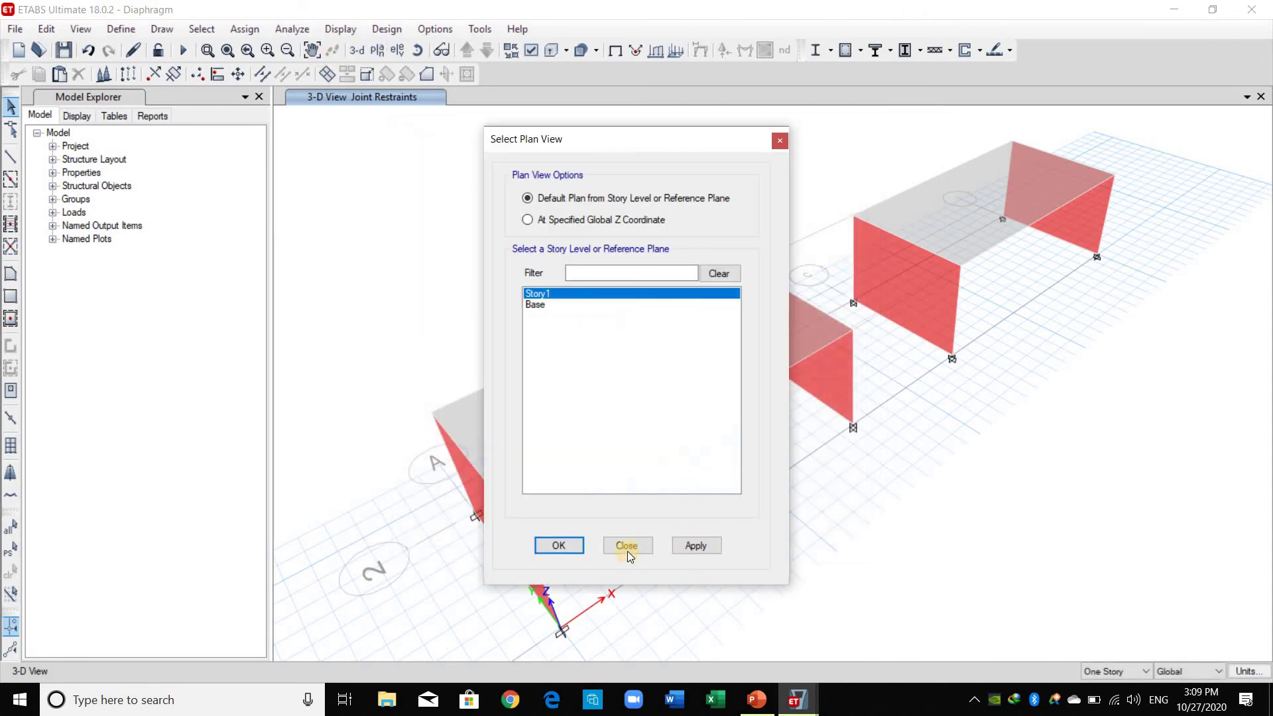
{"action": "key", "text": "Return"}
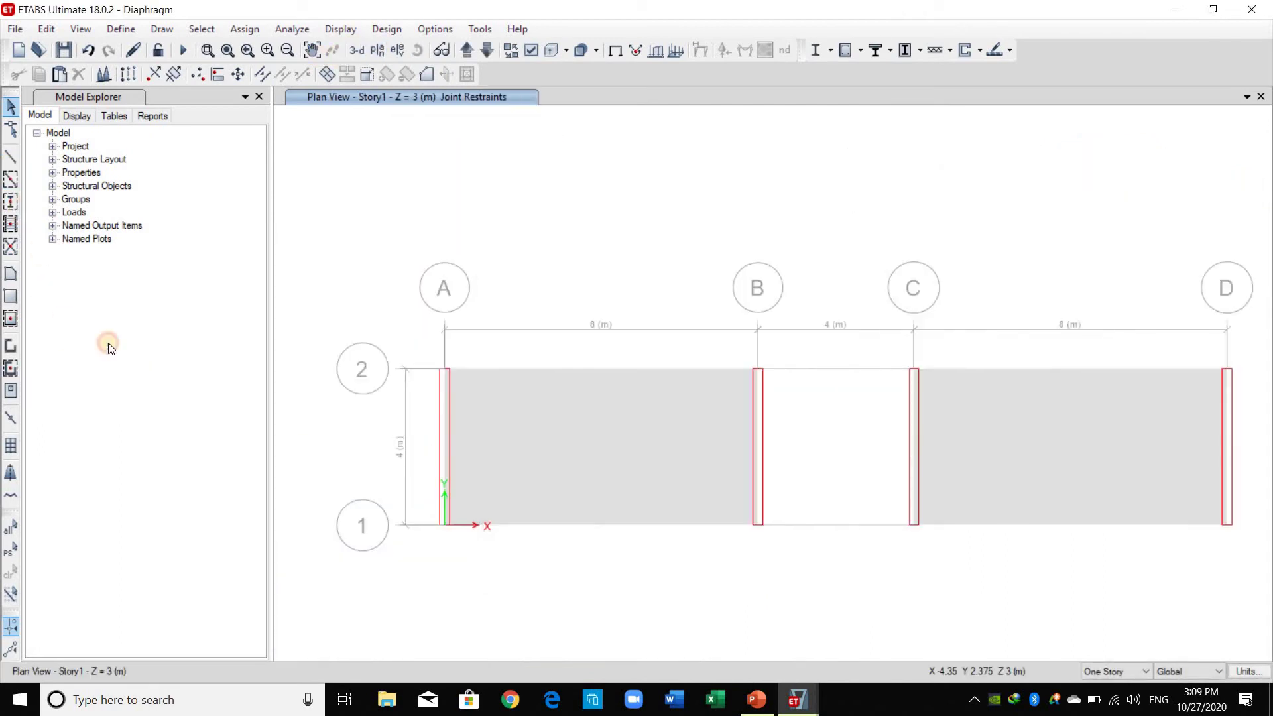
Draw Dummy-section beams from A1 to B1 and from C1 to D1 on Story1
{"action": "left_click", "coordinate": [264, 560]}
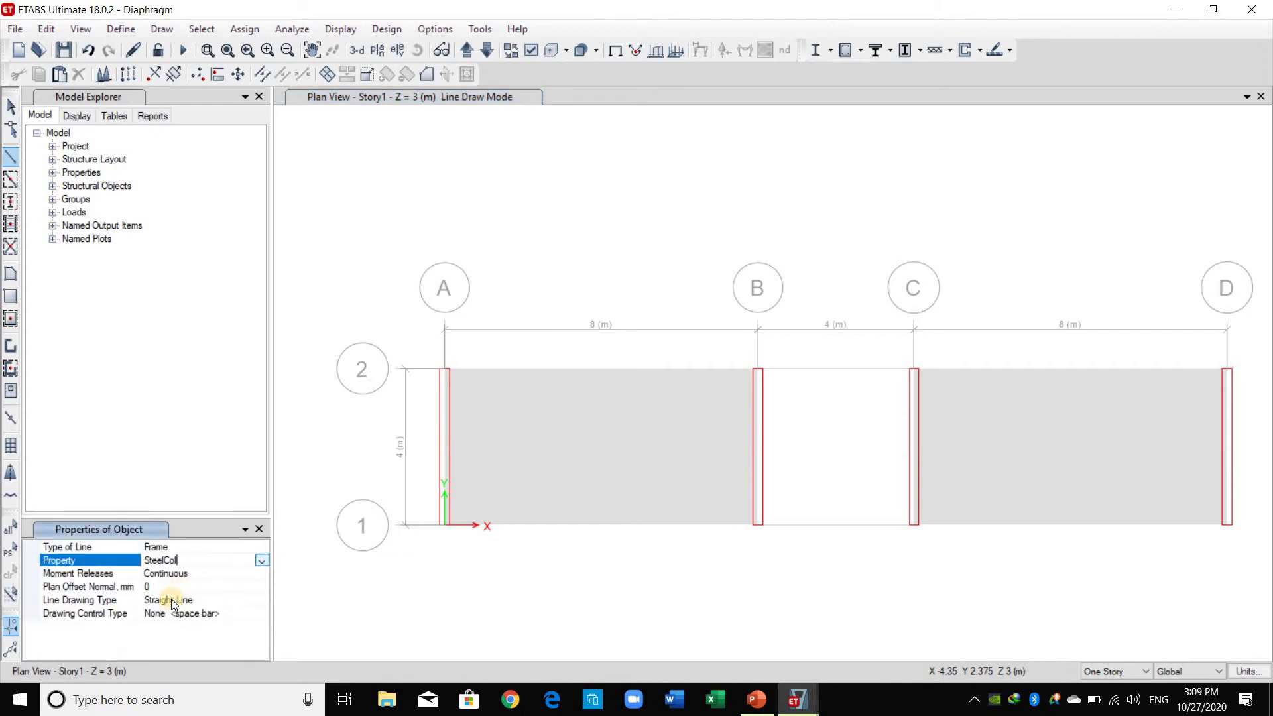
{"action": "left_click", "coordinate": [261, 561]}
{"action": "left_click", "coordinate": [266, 601]}
{"action": "left_click", "coordinate": [759, 527]}
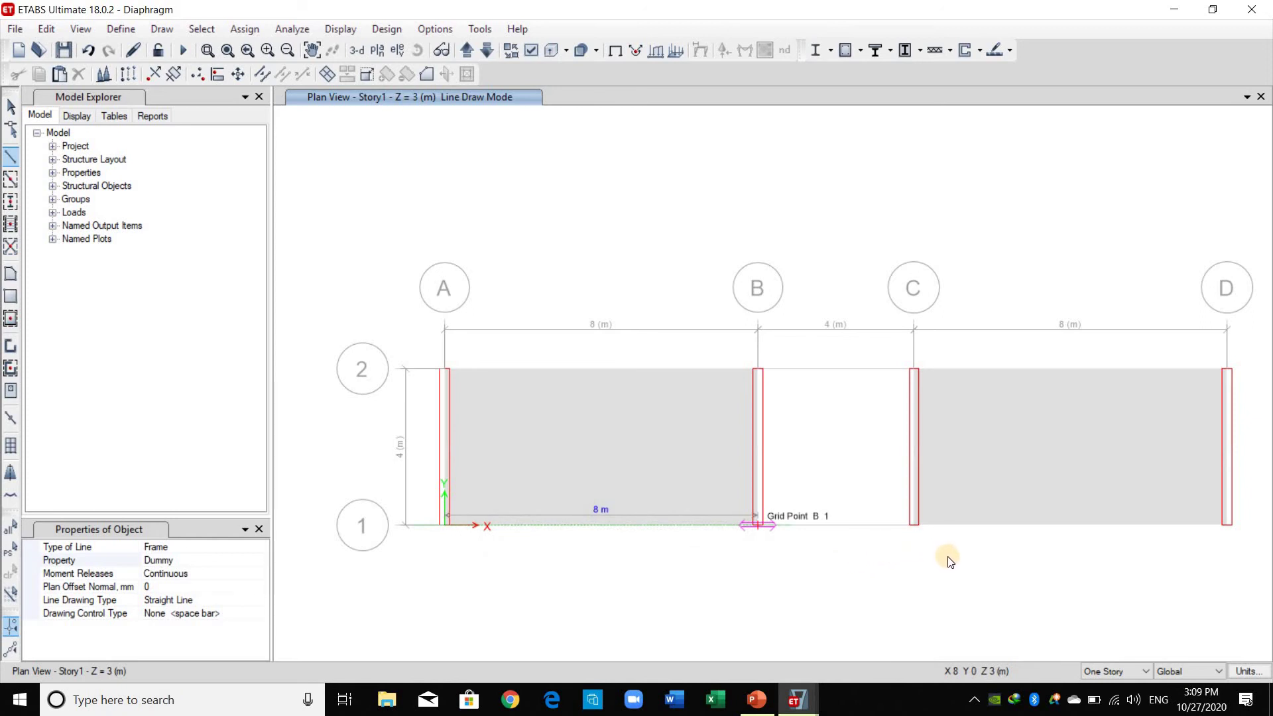
{"action": "key", "text": "Return"}
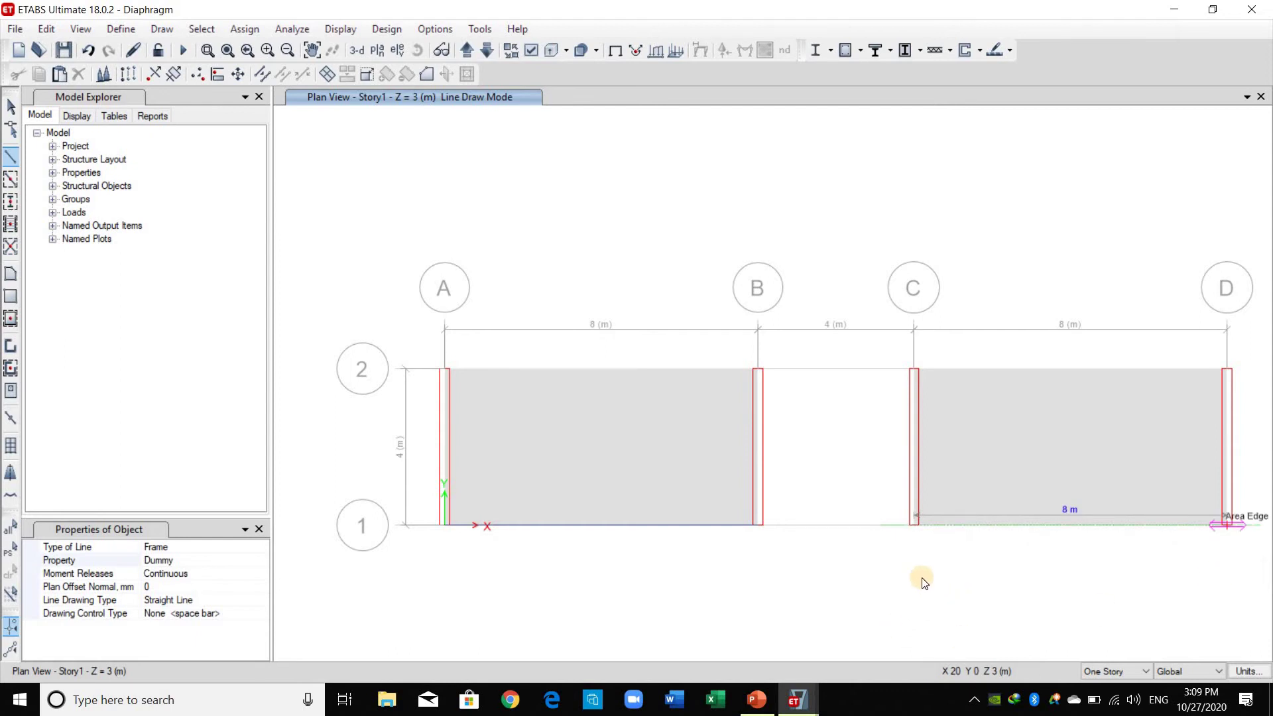
{"action": "key", "text": "Return"}
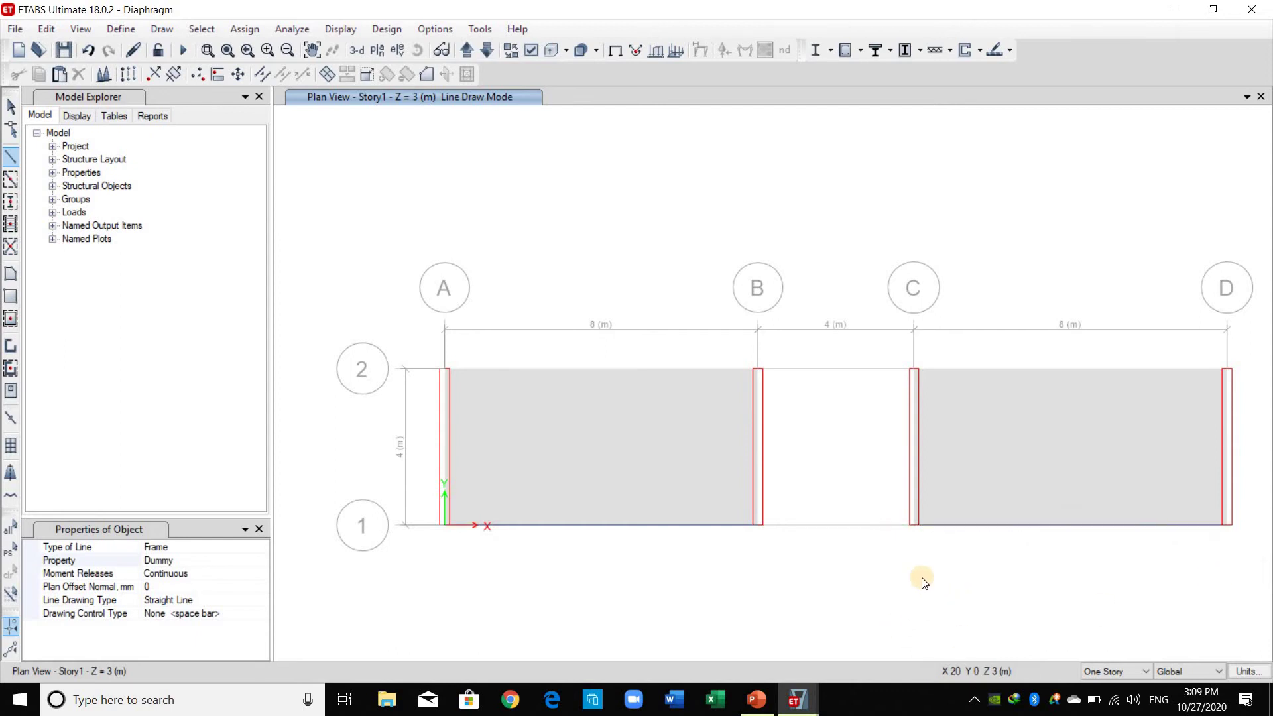
{"action": "key", "text": "Escape"}
{"action": "left_click", "coordinate": [713, 530]}
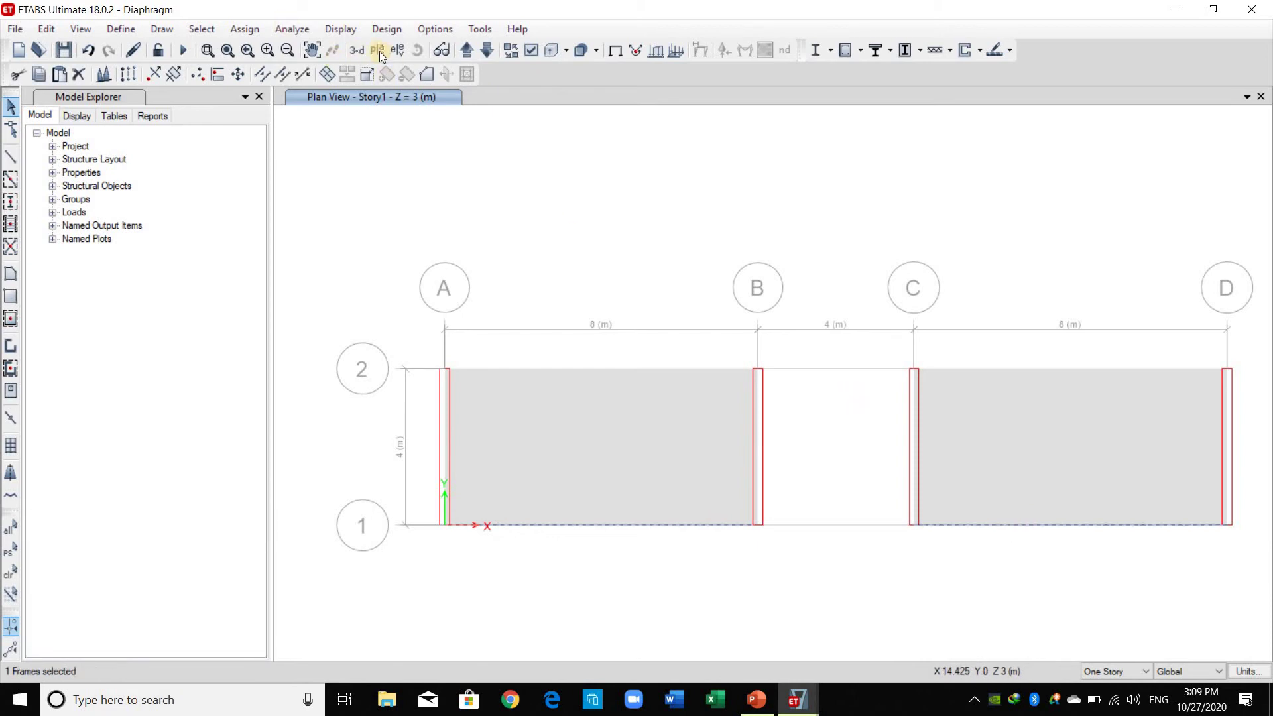
Switch to the 3-D view and review the frame auto mesh options without changes
{"action": "left_click", "coordinate": [358, 49]}
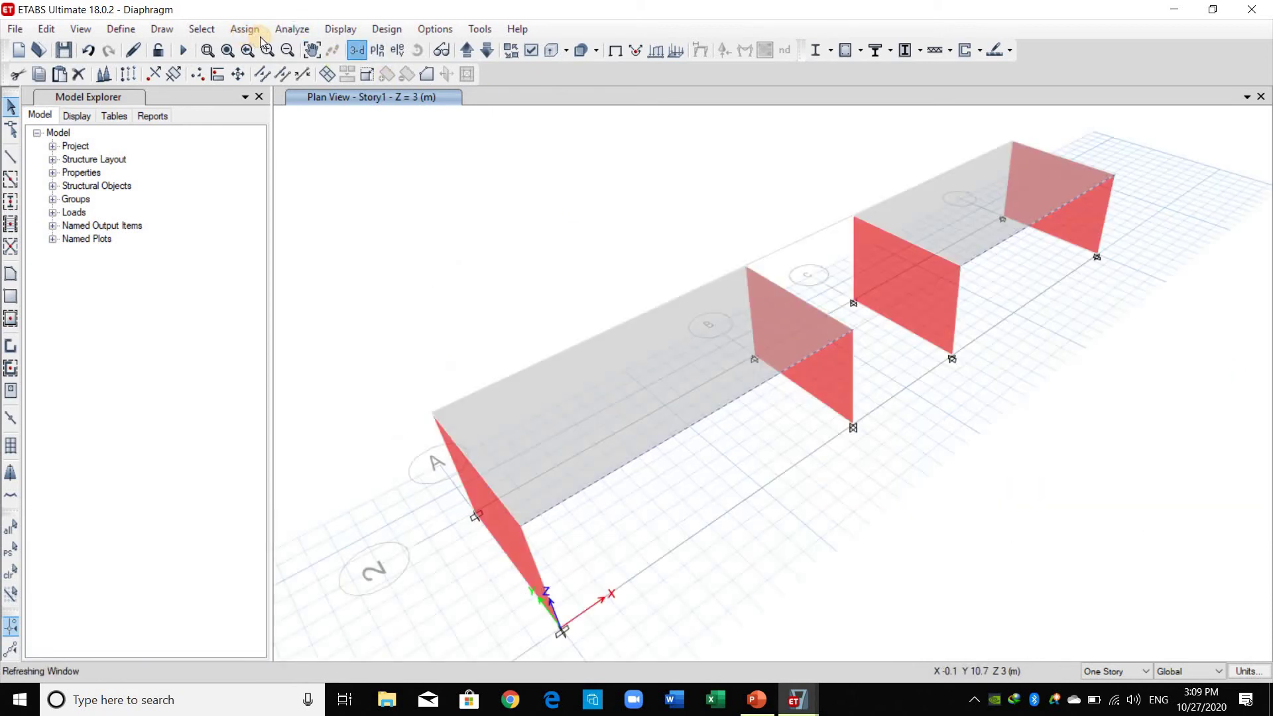
{"action": "left_click", "coordinate": [245, 29]}
{"action": "mouse_move", "coordinate": [305, 70]}
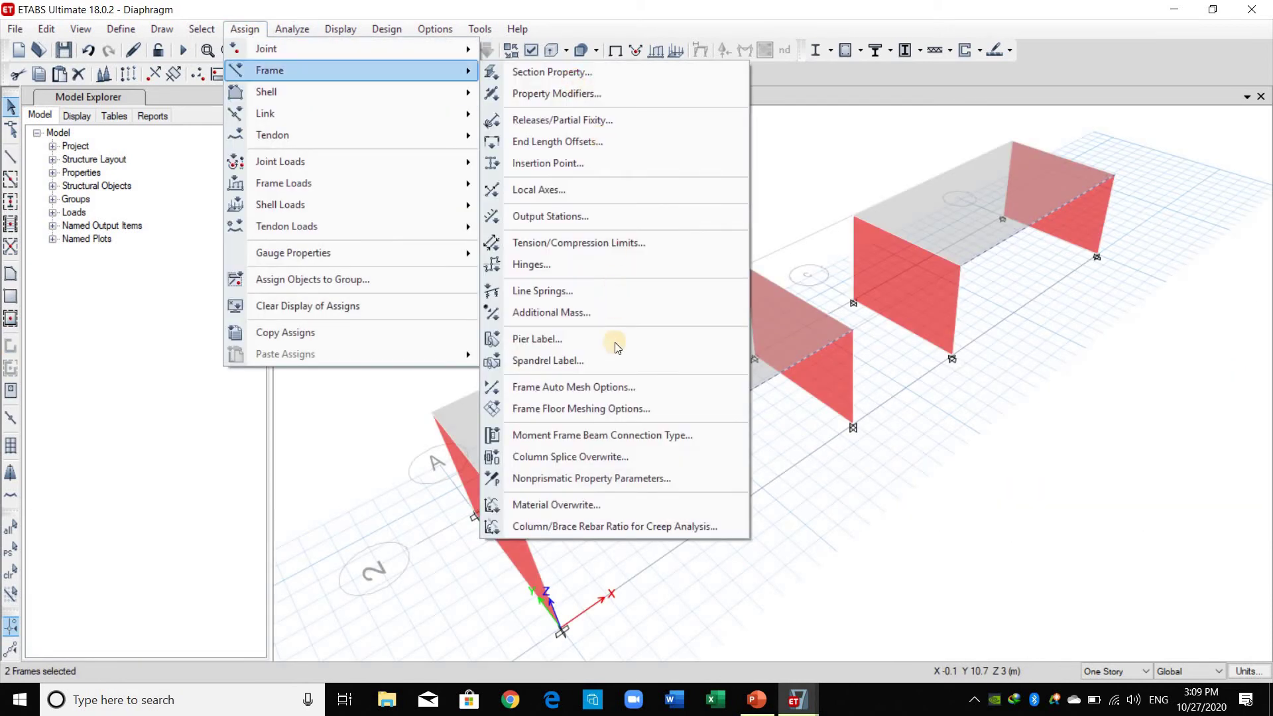
{"action": "left_click", "coordinate": [580, 390]}
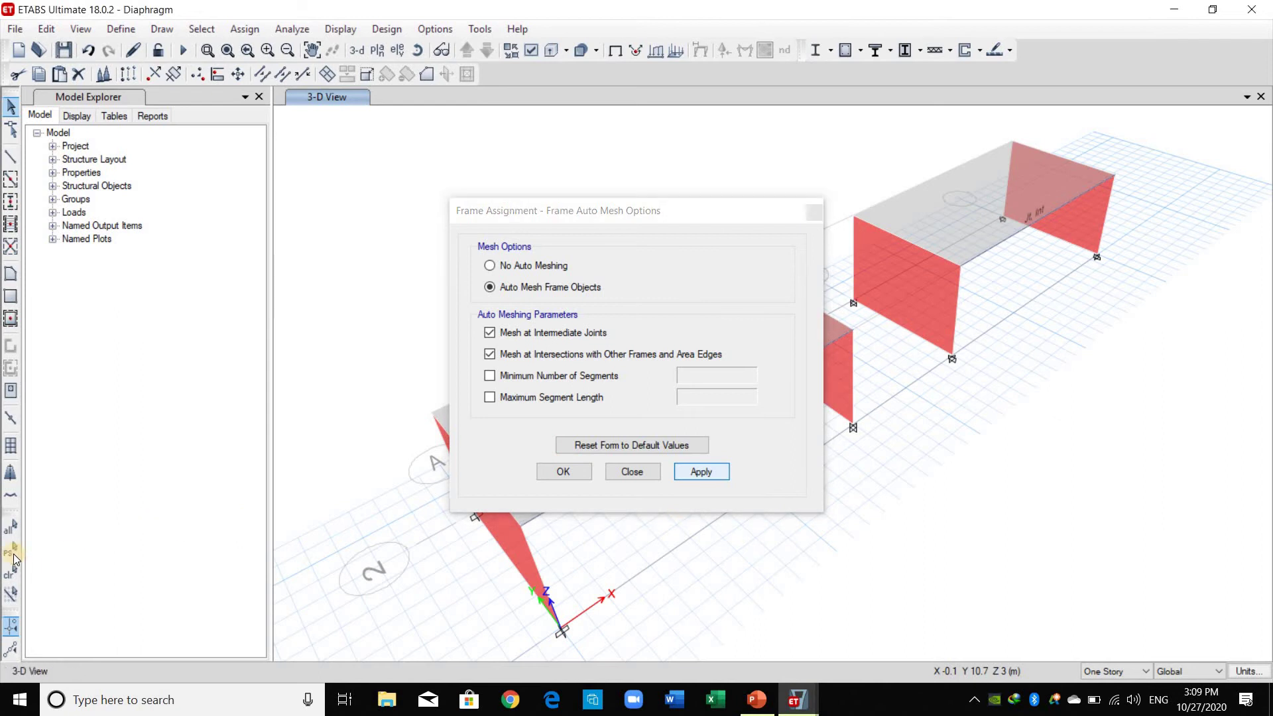
{"action": "left_click", "coordinate": [638, 472]}
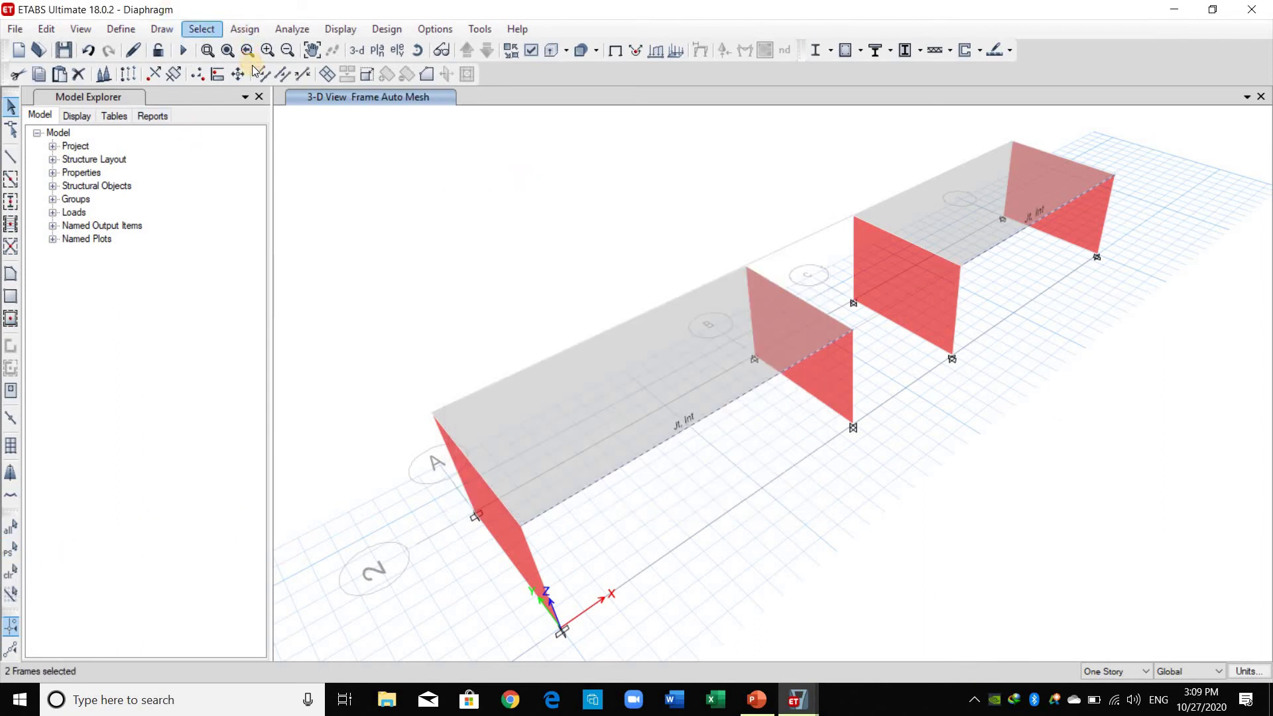
Set the selected Dummy beams to be included in the floor analysis mesh
{"action": "left_click", "coordinate": [244, 28]}
{"action": "mouse_move", "coordinate": [269, 70]}
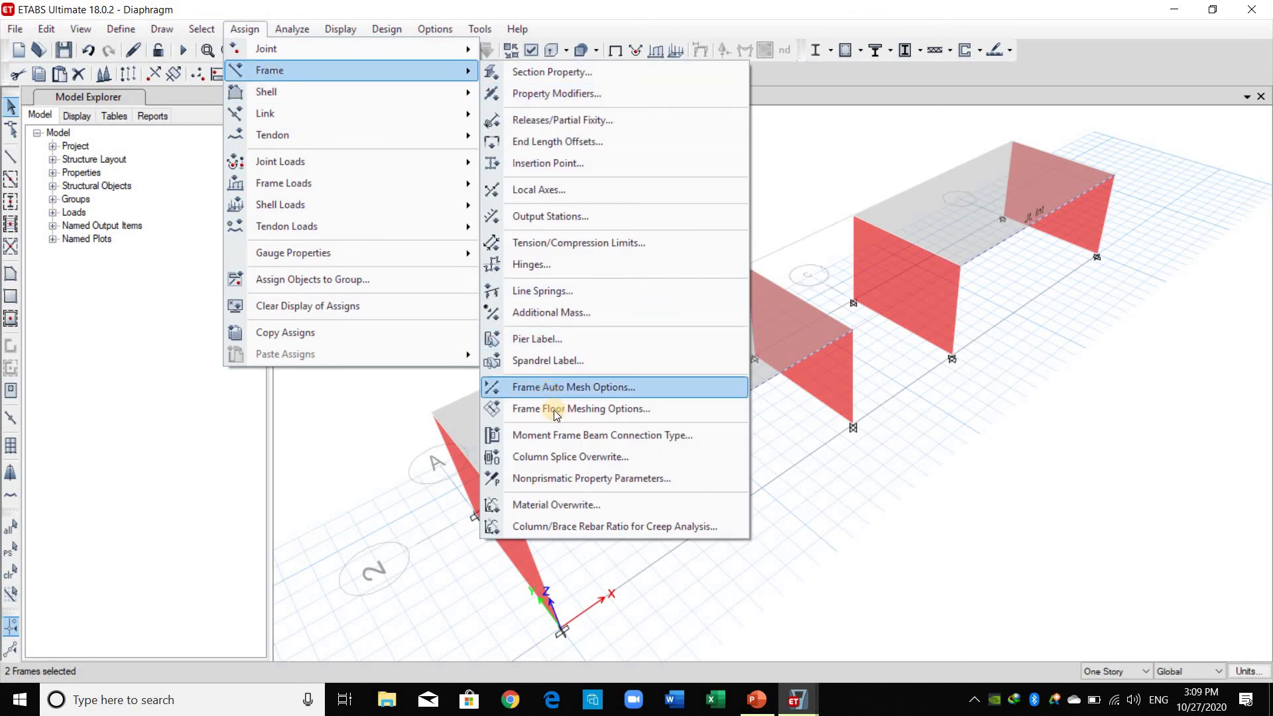
{"action": "left_click", "coordinate": [603, 409]}
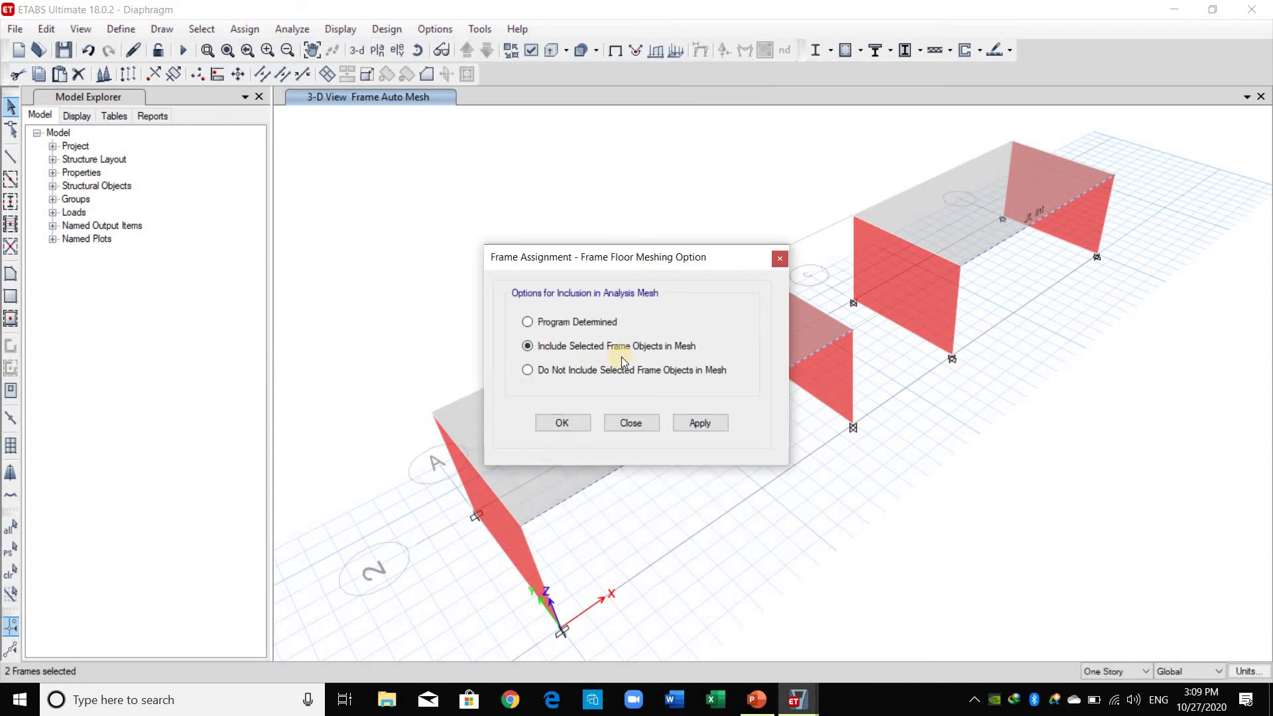
{"action": "left_click", "coordinate": [719, 422]}
{"action": "left_click", "coordinate": [566, 425]}
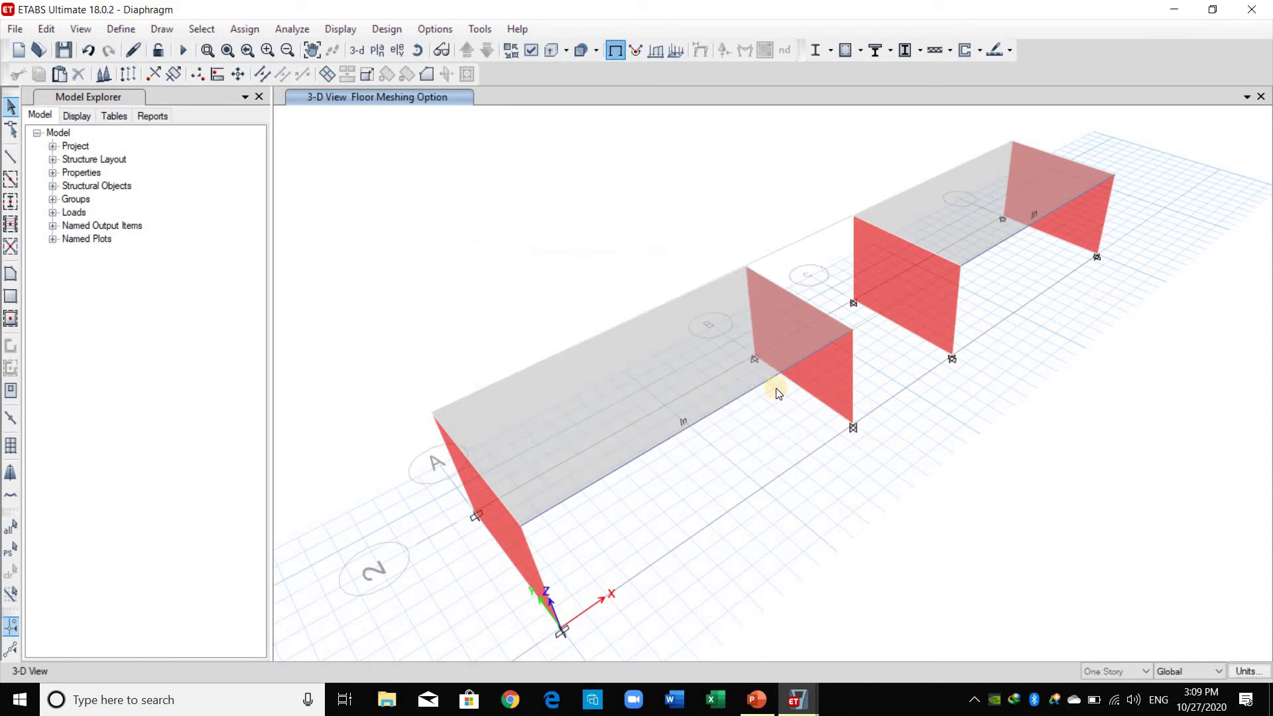
{"action": "left_click", "coordinate": [771, 378]}
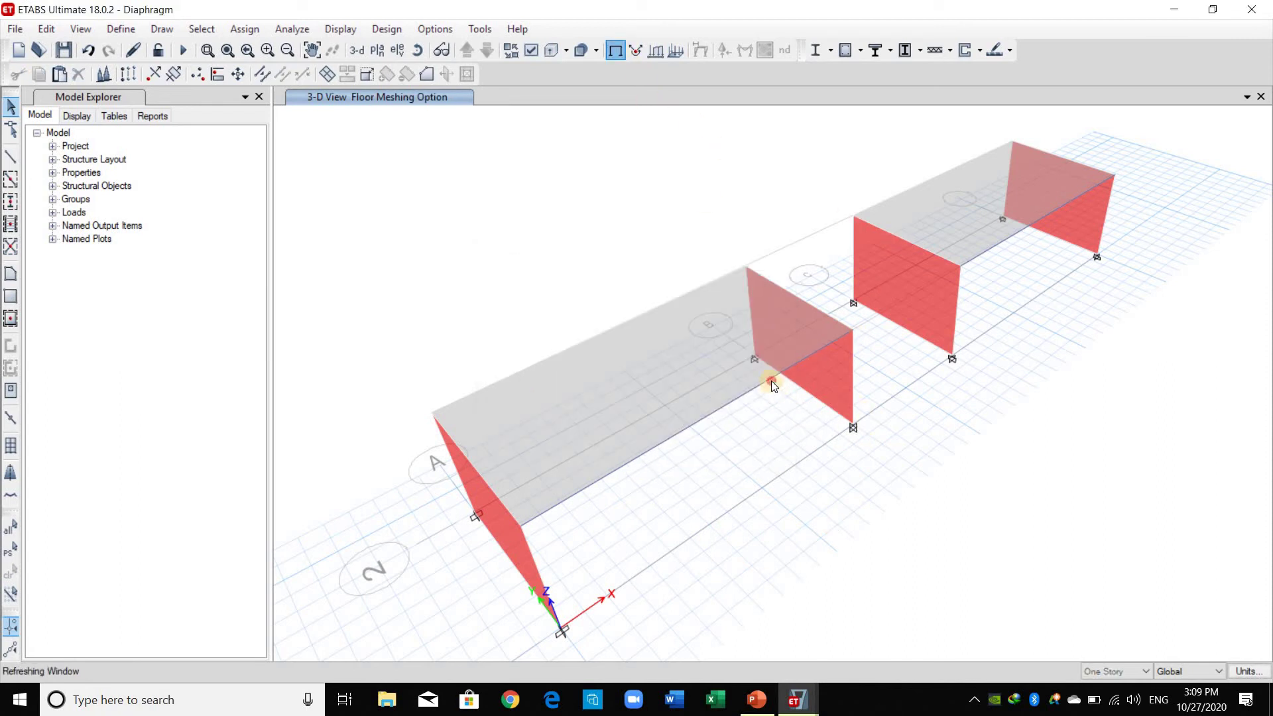
Assign both Dummy beams a uniform 10 kN/m EQY distributed load along Global-Y
{"action": "left_click", "coordinate": [942, 290]}
{"action": "left_click", "coordinate": [244, 28]}
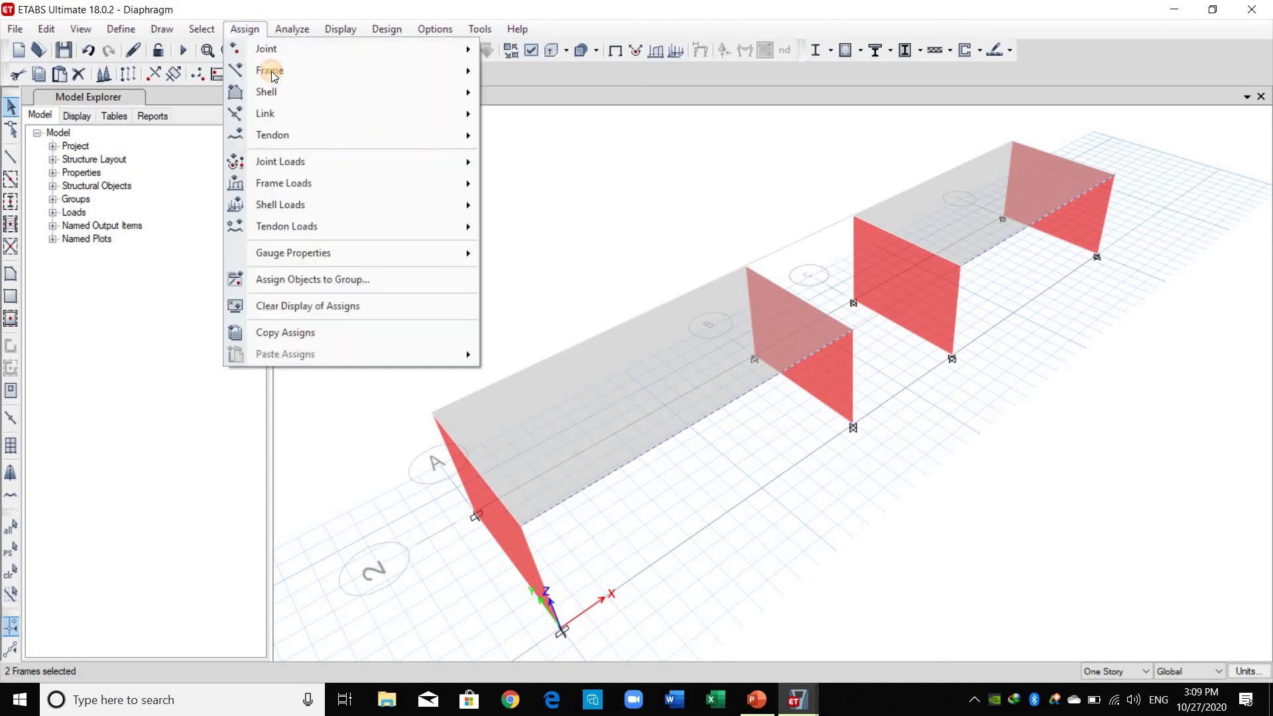
{"action": "mouse_move", "coordinate": [298, 183]}
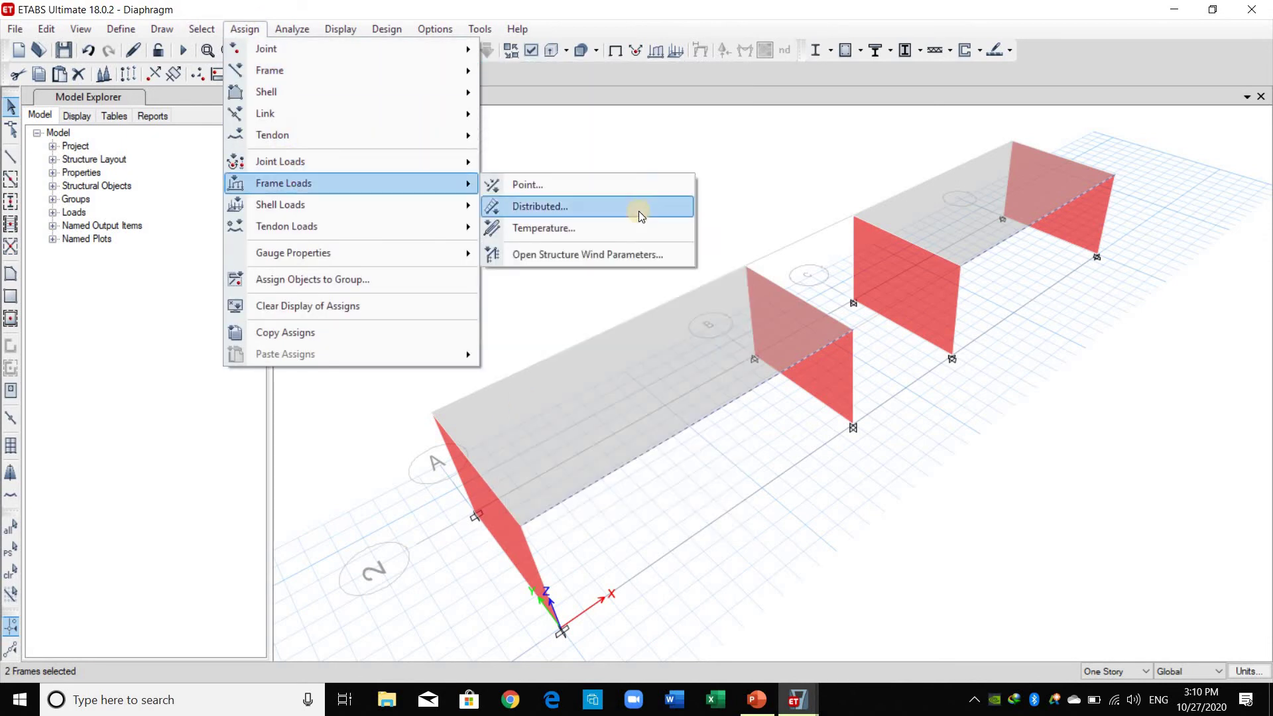
{"action": "key", "text": "Return"}
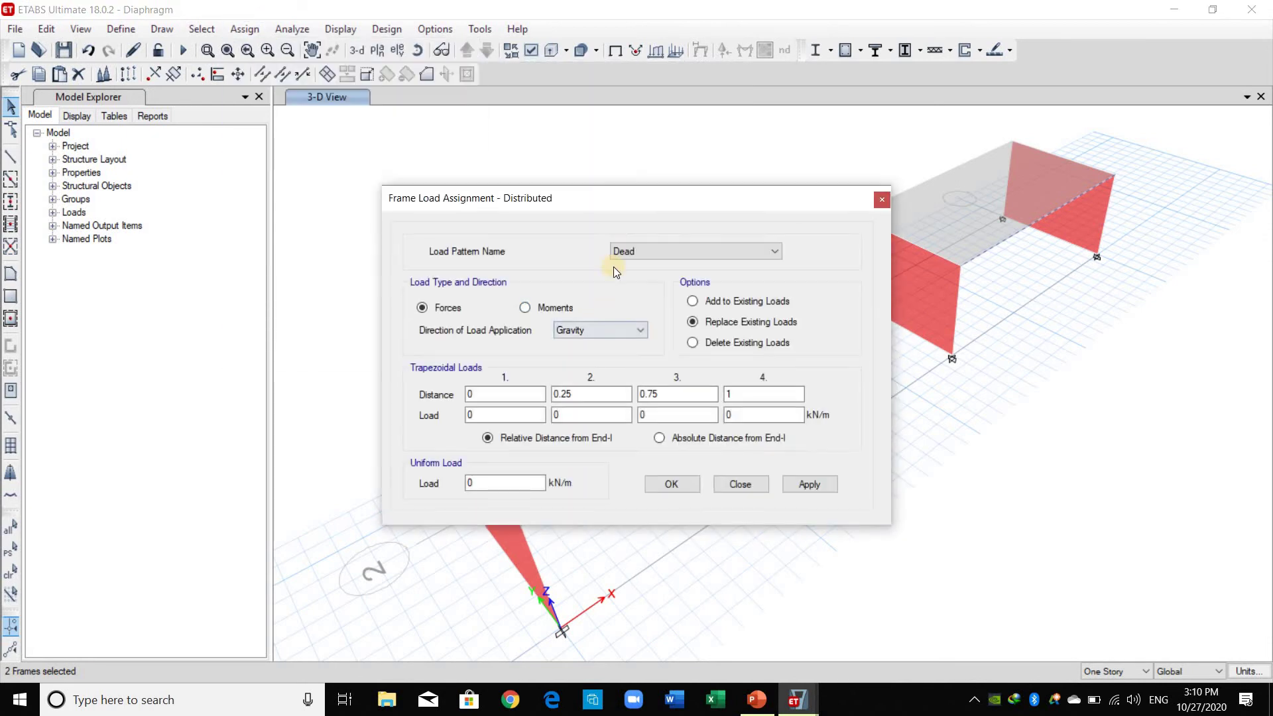
{"action": "left_click", "coordinate": [634, 252]}
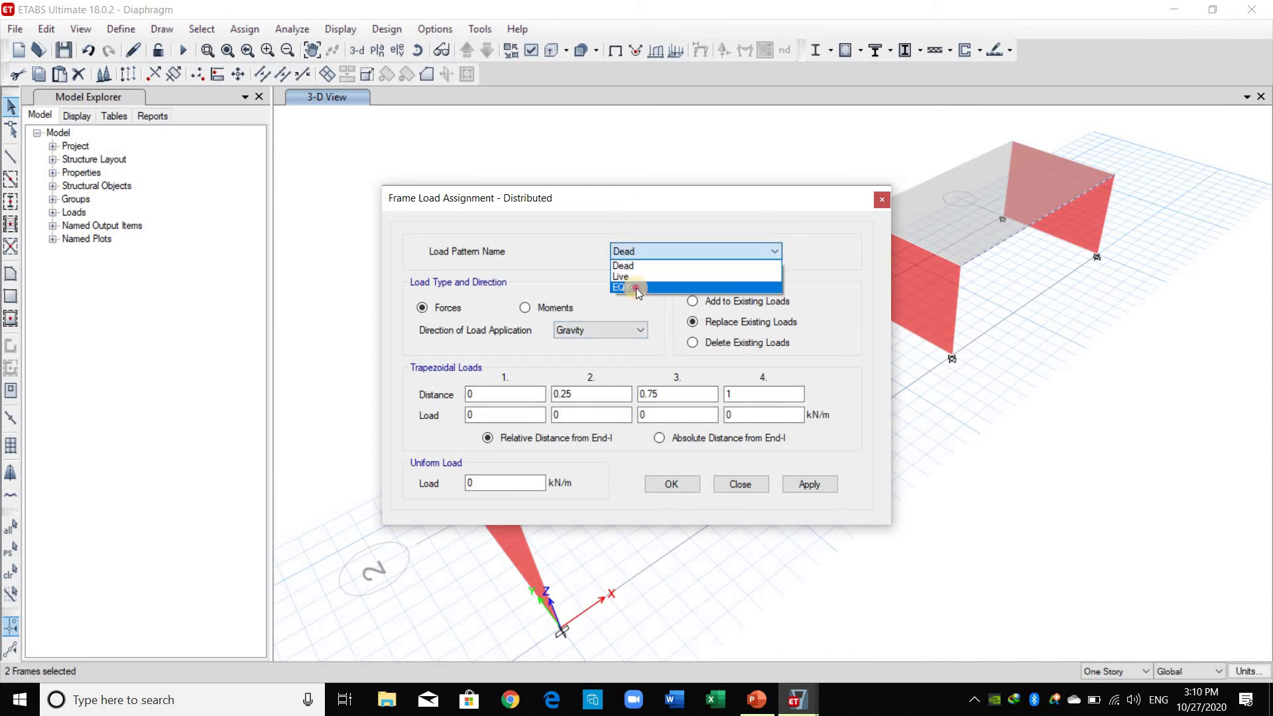
{"action": "left_click", "coordinate": [611, 333]}
{"action": "left_click", "coordinate": [605, 329]}
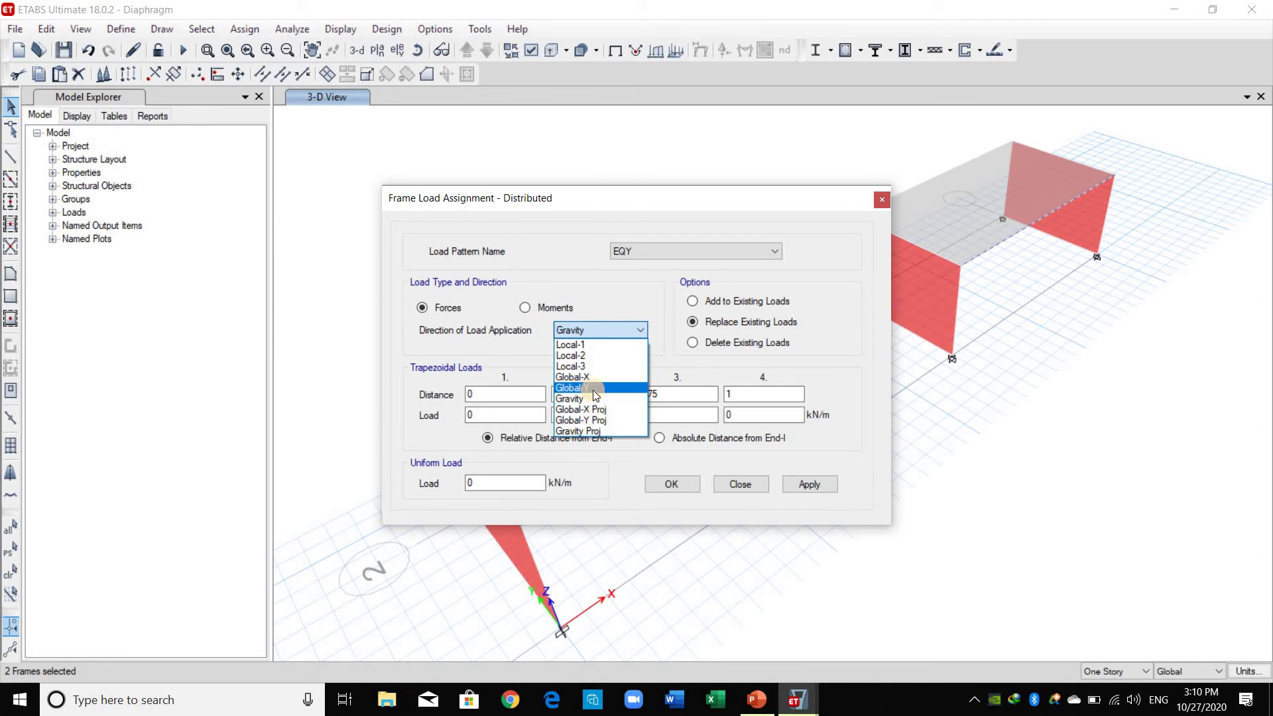
{"action": "left_click", "coordinate": [518, 488]}
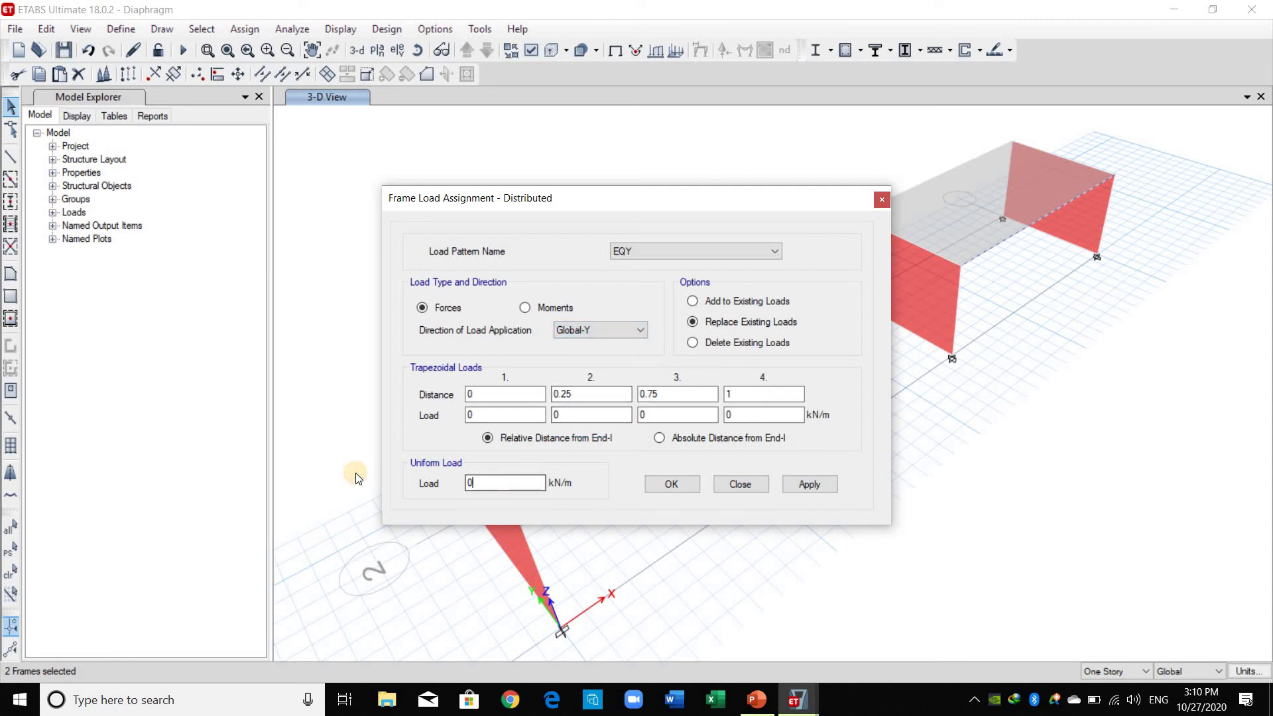
{"action": "type", "text": "10"}
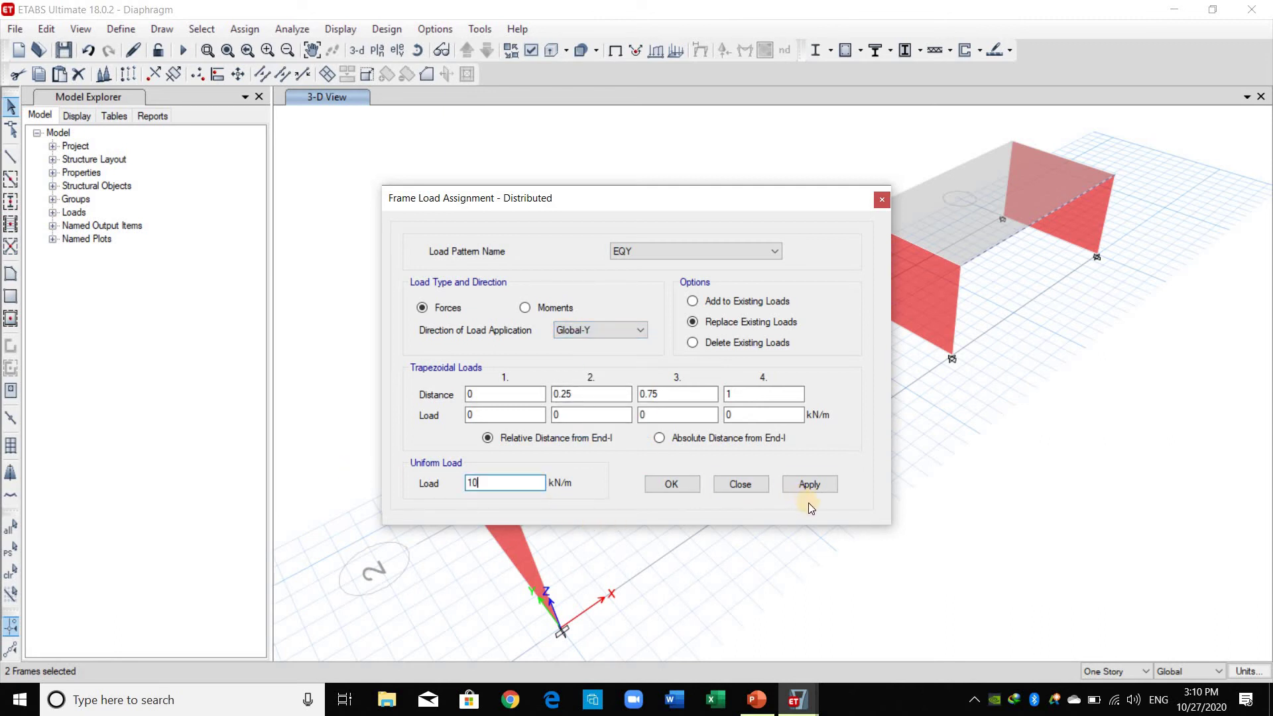
{"action": "left_click", "coordinate": [811, 483]}
{"action": "left_click", "coordinate": [669, 483]}
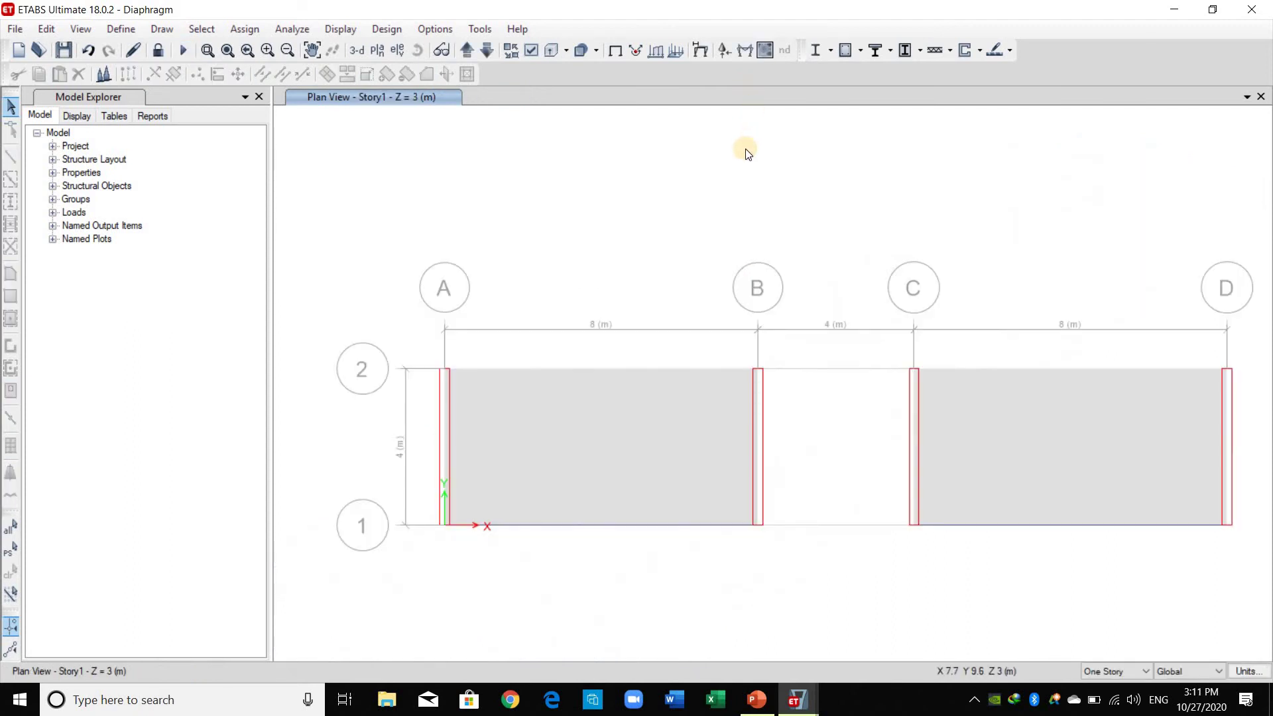
Display the EQY deformed shape and orbit the 3-D model to inspect both slabs
{"action": "left_click", "coordinate": [702, 69]}
{"action": "left_click", "coordinate": [550, 141]}
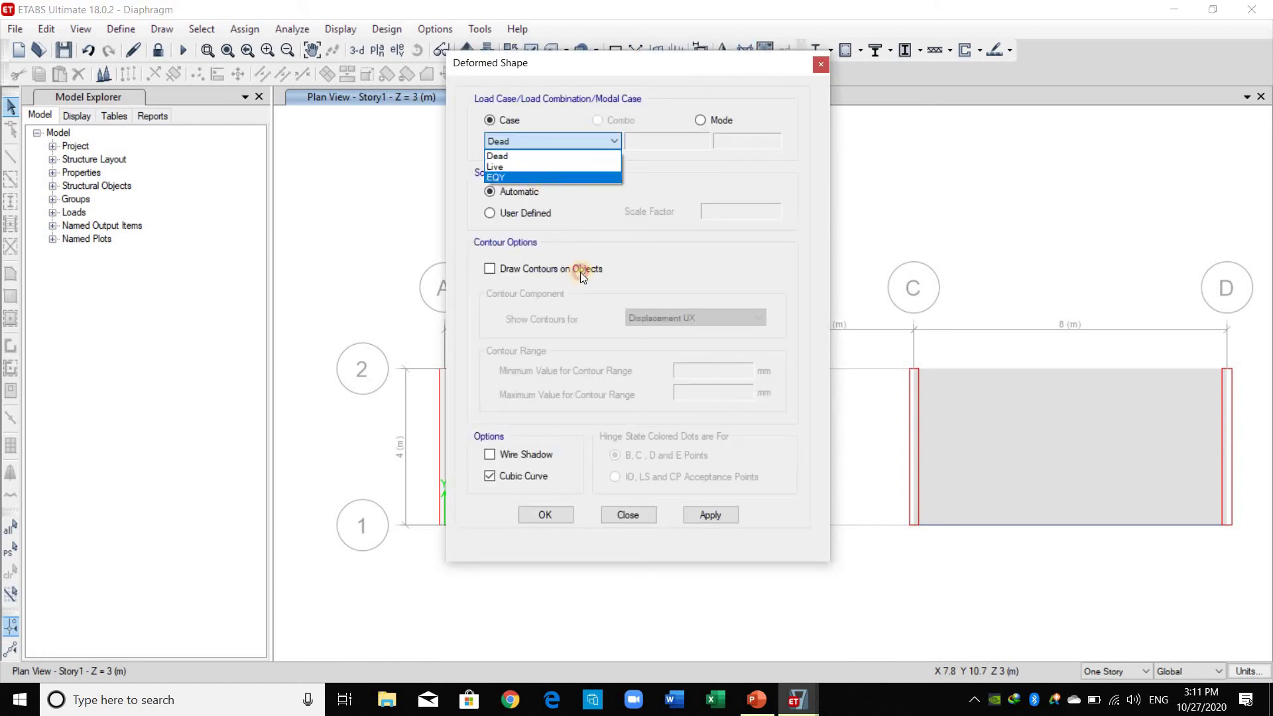
{"action": "left_click", "coordinate": [682, 456]}
{"action": "left_click", "coordinate": [710, 516]}
{"action": "left_click", "coordinate": [566, 520]}
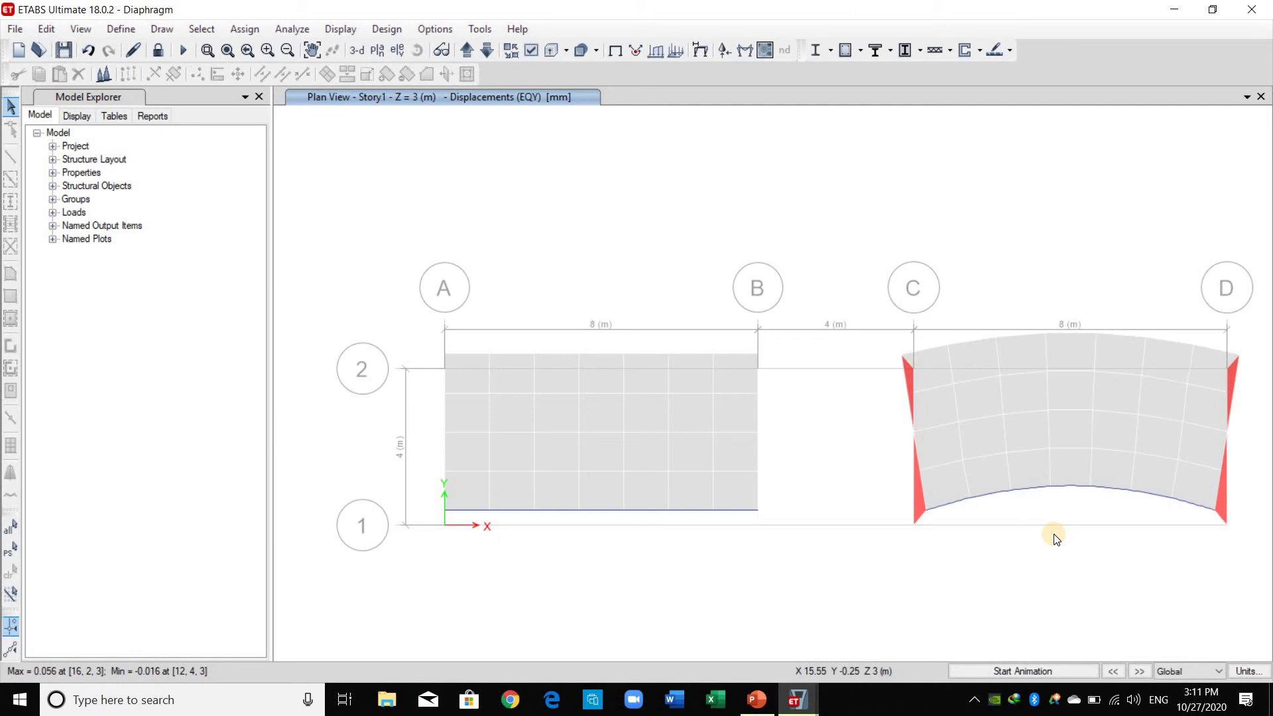
{"action": "left_click", "coordinate": [362, 54]}
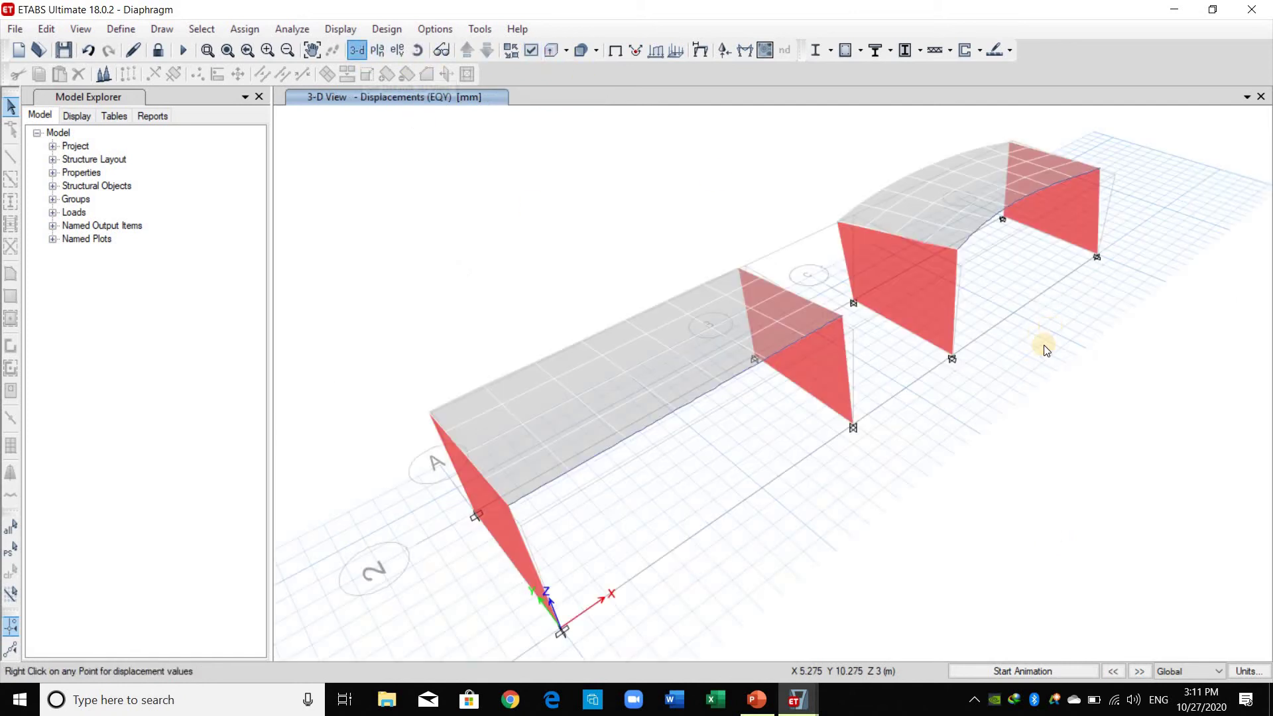
{"action": "middle_click_drag", "start_coordinate": [1031, 442], "coordinate": [780, 415], "text": "shift"}
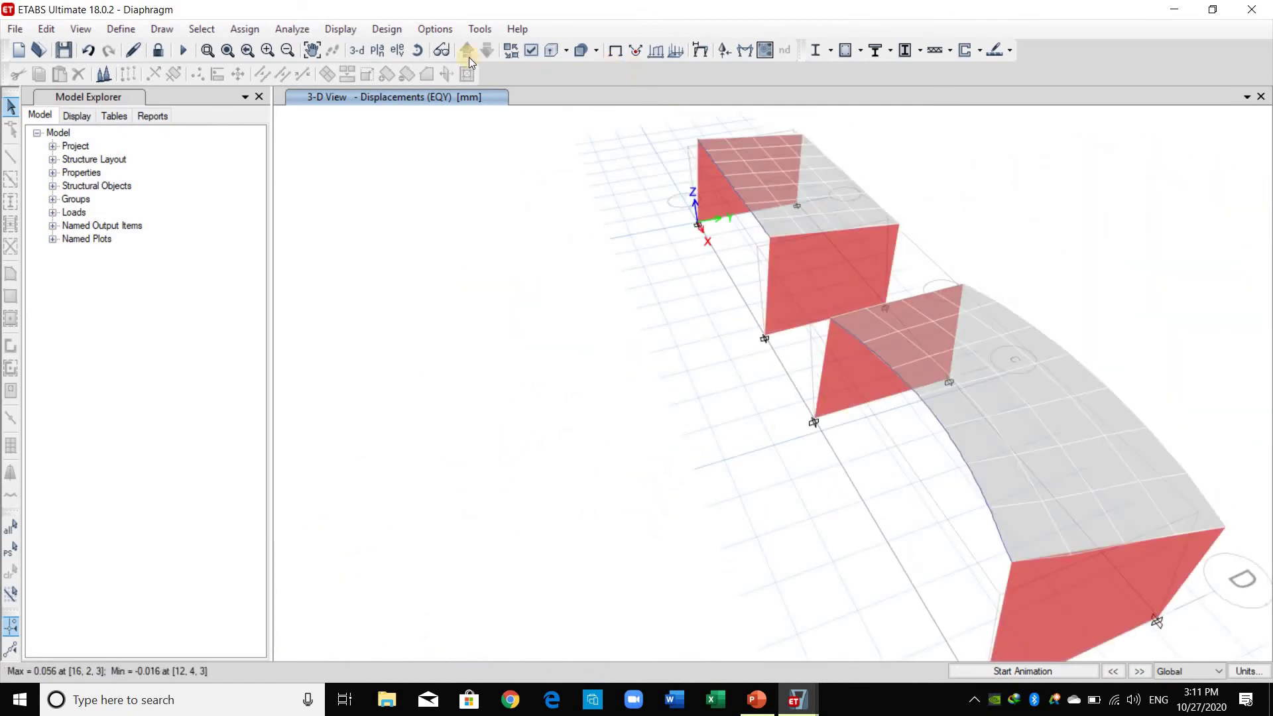
{"action": "left_click", "coordinate": [379, 50]}
Plot EQY resultant F11 shell force contours on the Story1 plan
{"action": "left_click", "coordinate": [764, 51]}
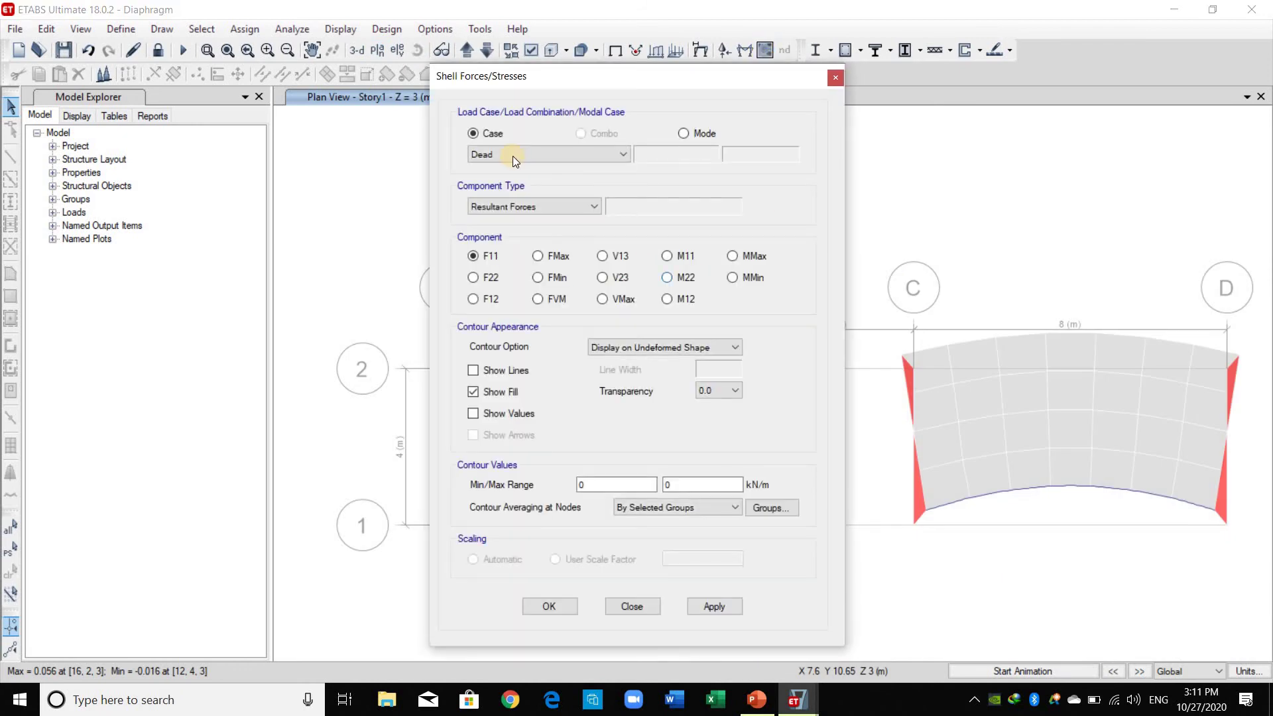
{"action": "left_click", "coordinate": [512, 155]}
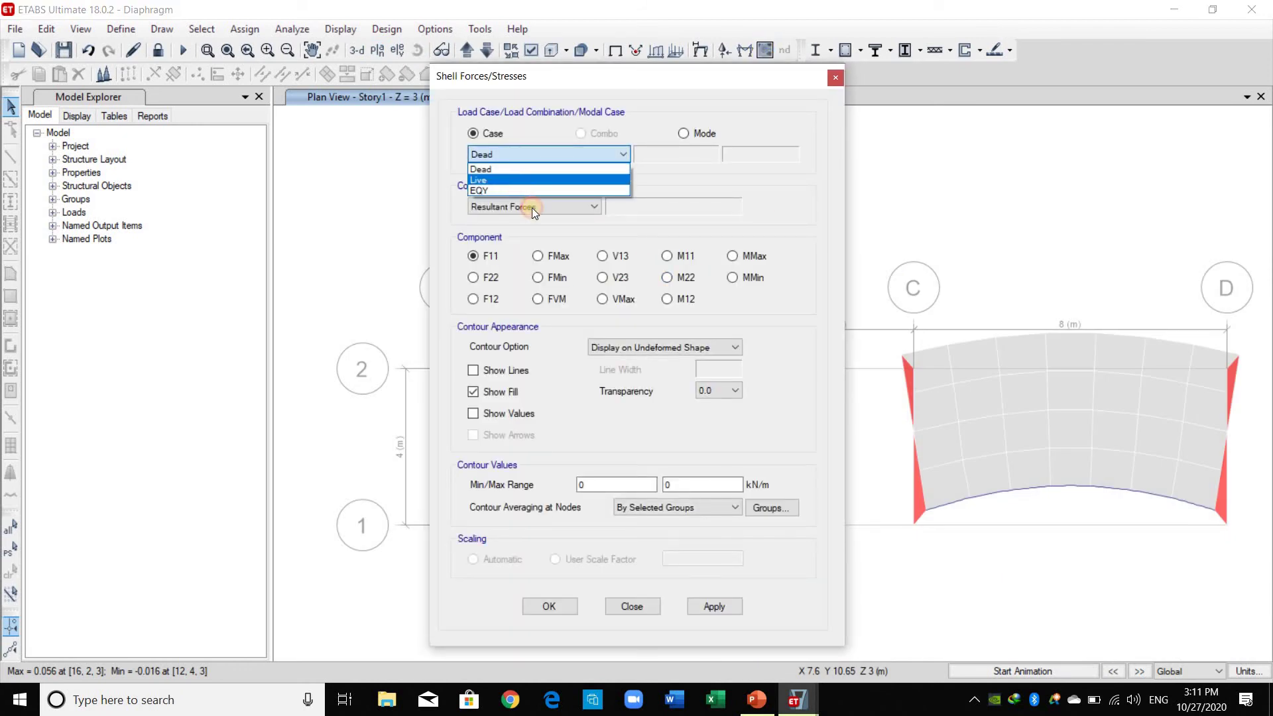
{"action": "left_click", "coordinate": [520, 189]}
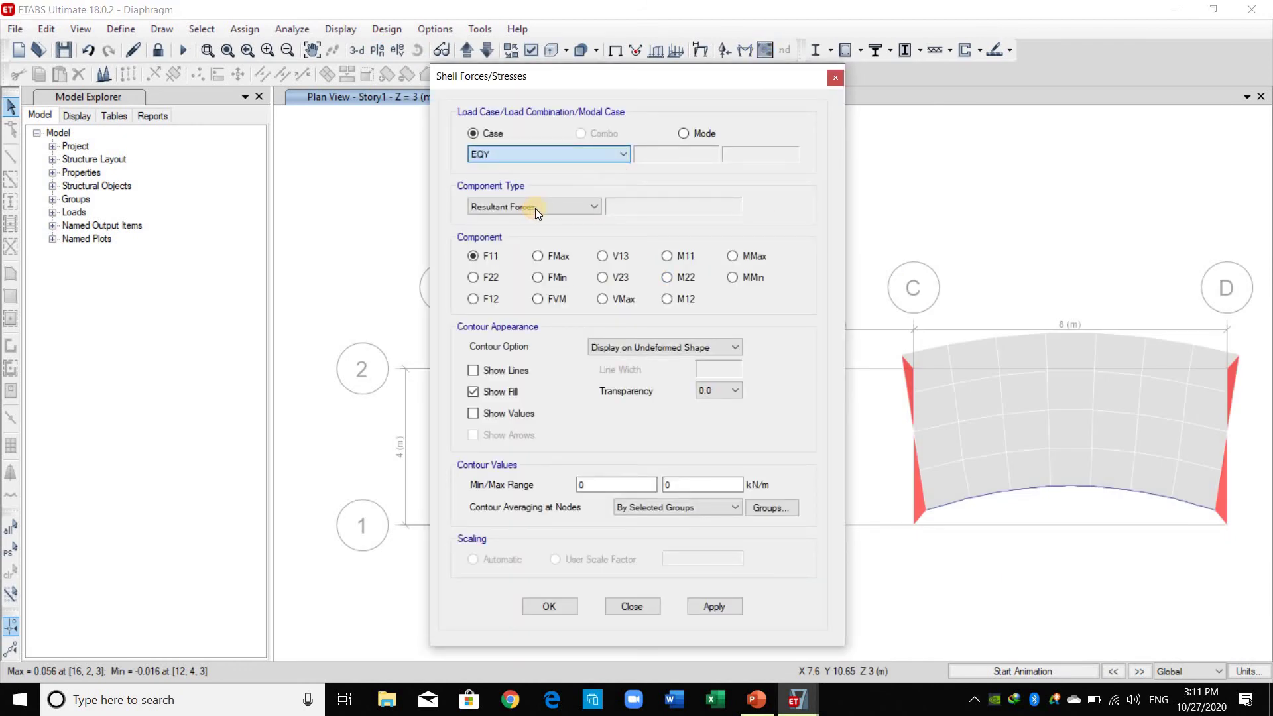
{"action": "left_click", "coordinate": [495, 261]}
{"action": "left_click", "coordinate": [706, 609]}
{"action": "left_click_drag", "start_coordinate": [463, 79], "coordinate": [21, 46]}
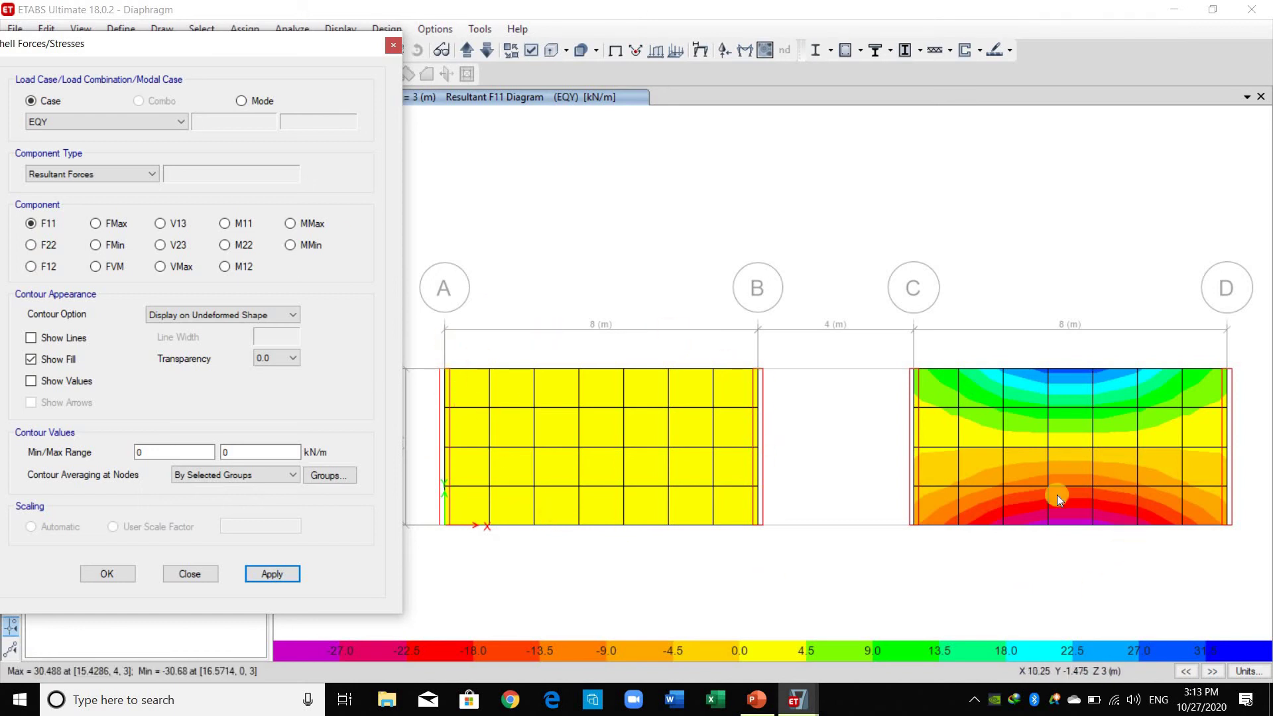
Draw a section cut near grid D and review its forces of −40 and 28.57 kN
{"action": "left_click", "coordinate": [190, 574]}
{"action": "left_click", "coordinate": [164, 29]}
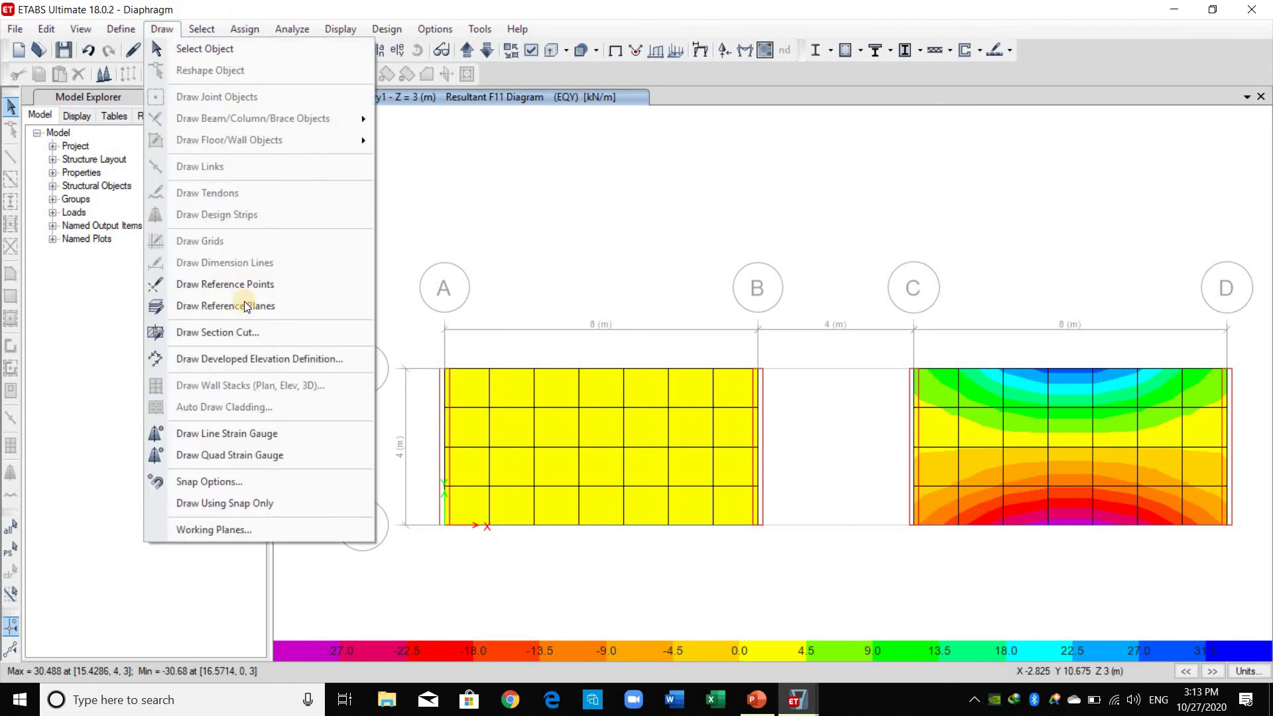
{"action": "left_click", "coordinate": [1187, 578]}
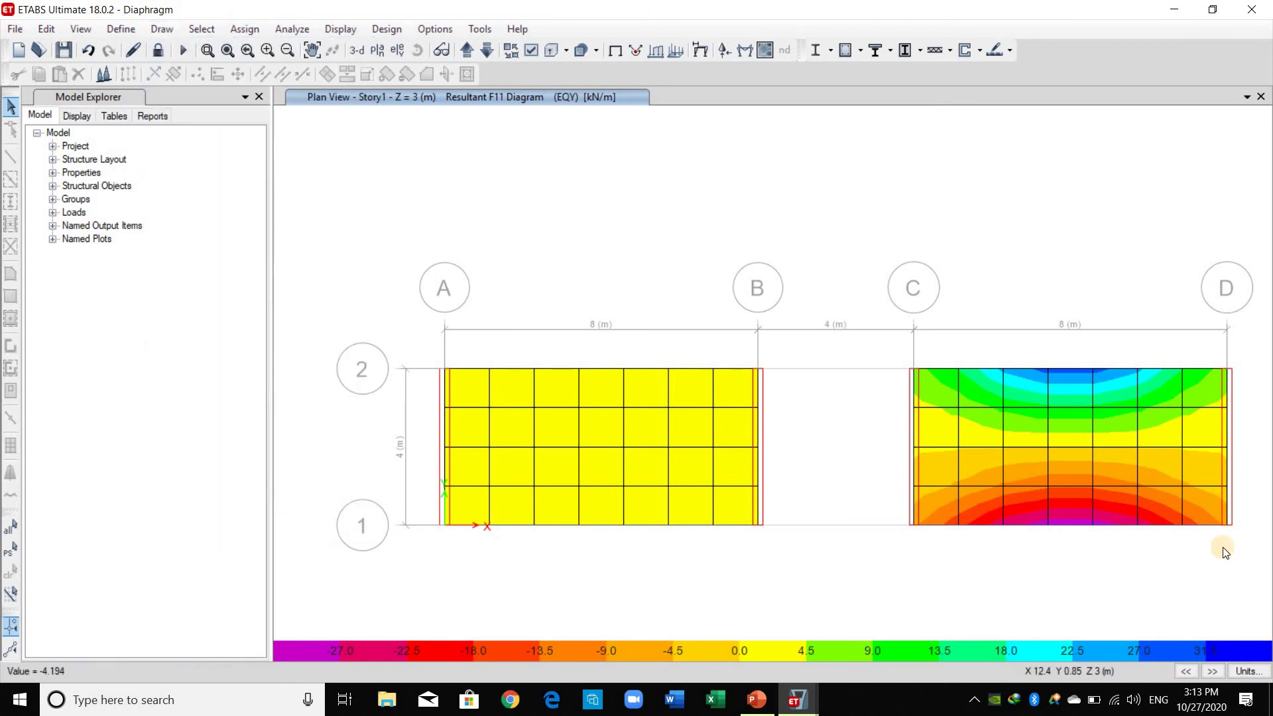
{"action": "left_click", "coordinate": [1215, 320]}
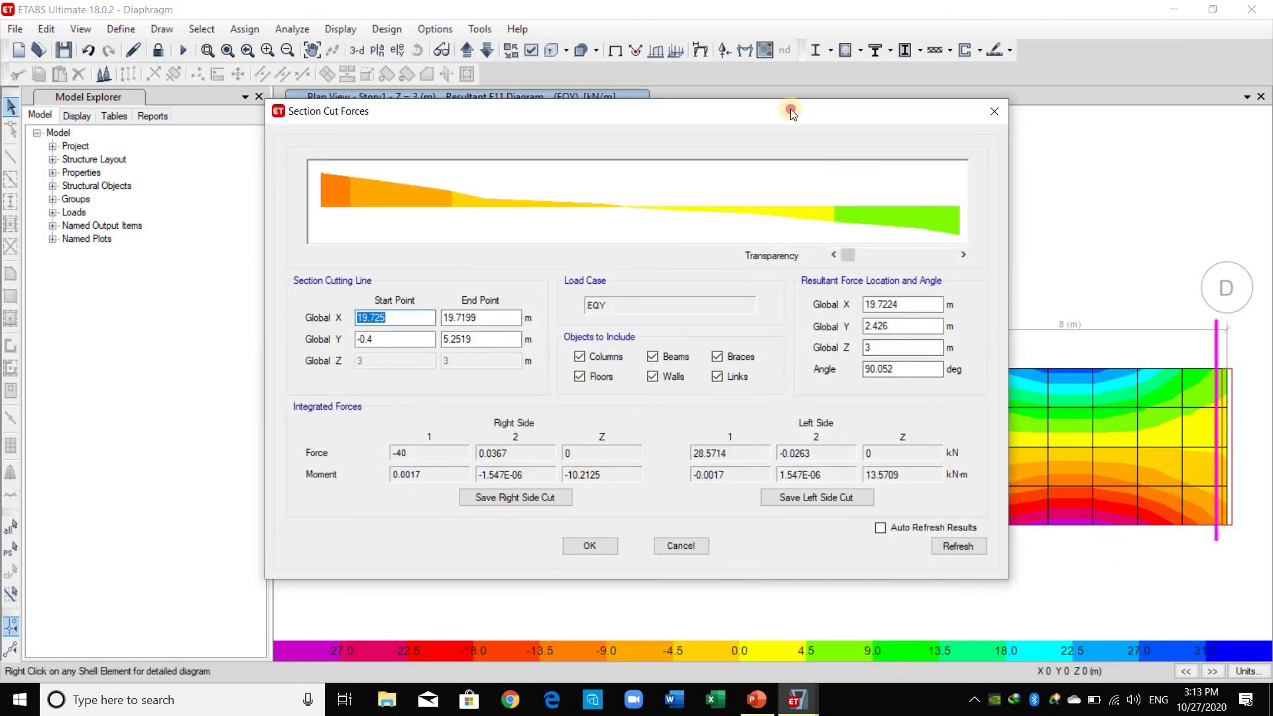
{"action": "left_click_drag", "start_coordinate": [791, 112], "coordinate": [626, 108]}
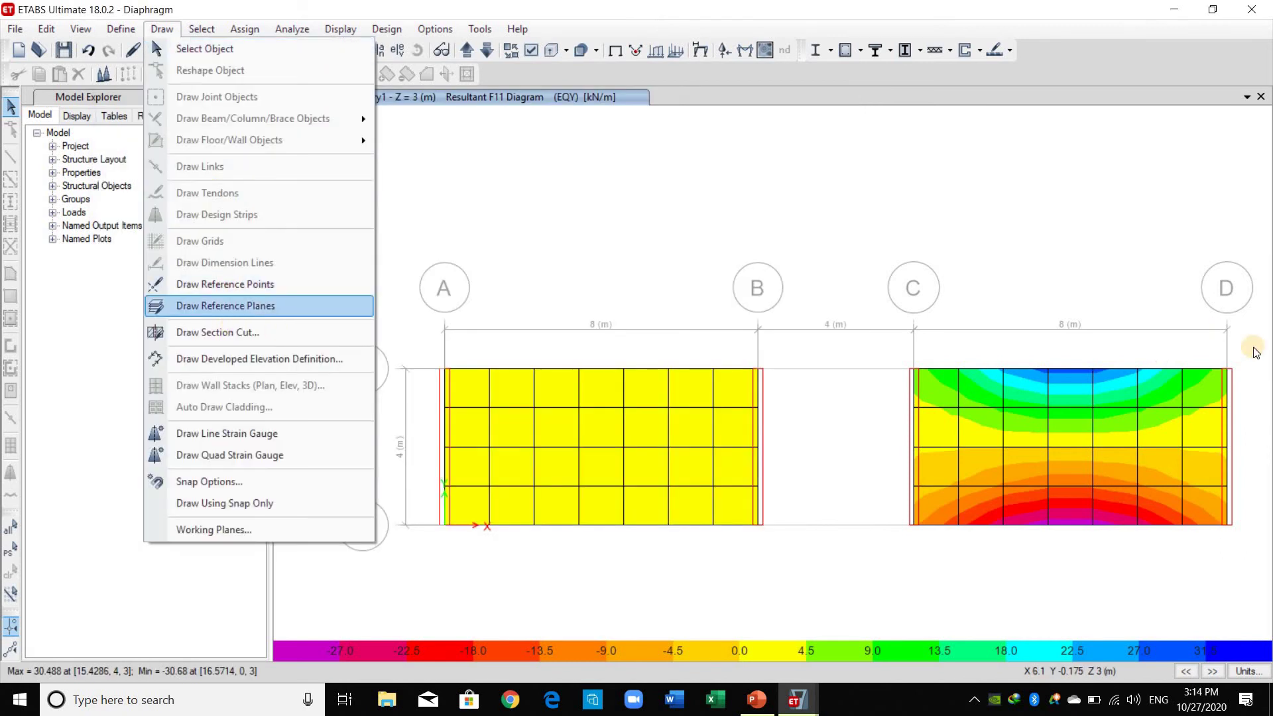
{"action": "key", "text": "Down"}
{"action": "key", "text": "Return"}
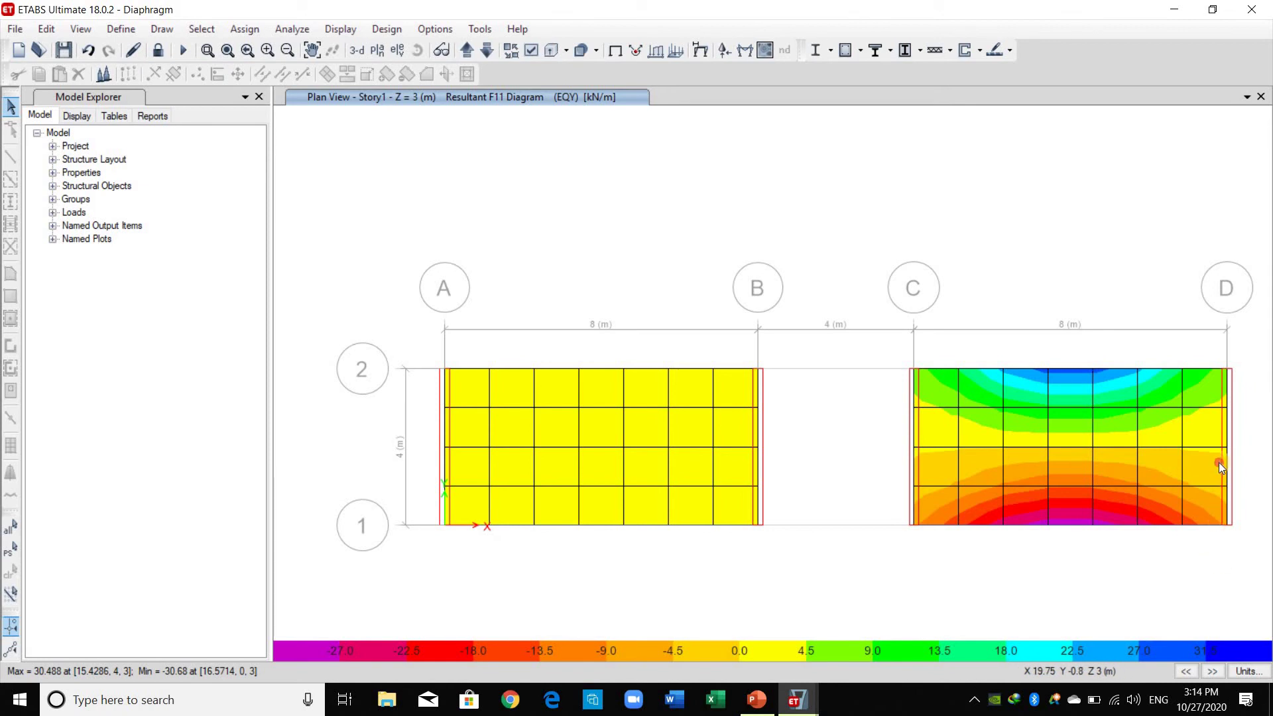
Cut grid D bottom-to-top, then top-to-bottom, reading about 40 kN and 28.57 kN forces each time
{"action": "left_click", "coordinate": [1216, 352]}
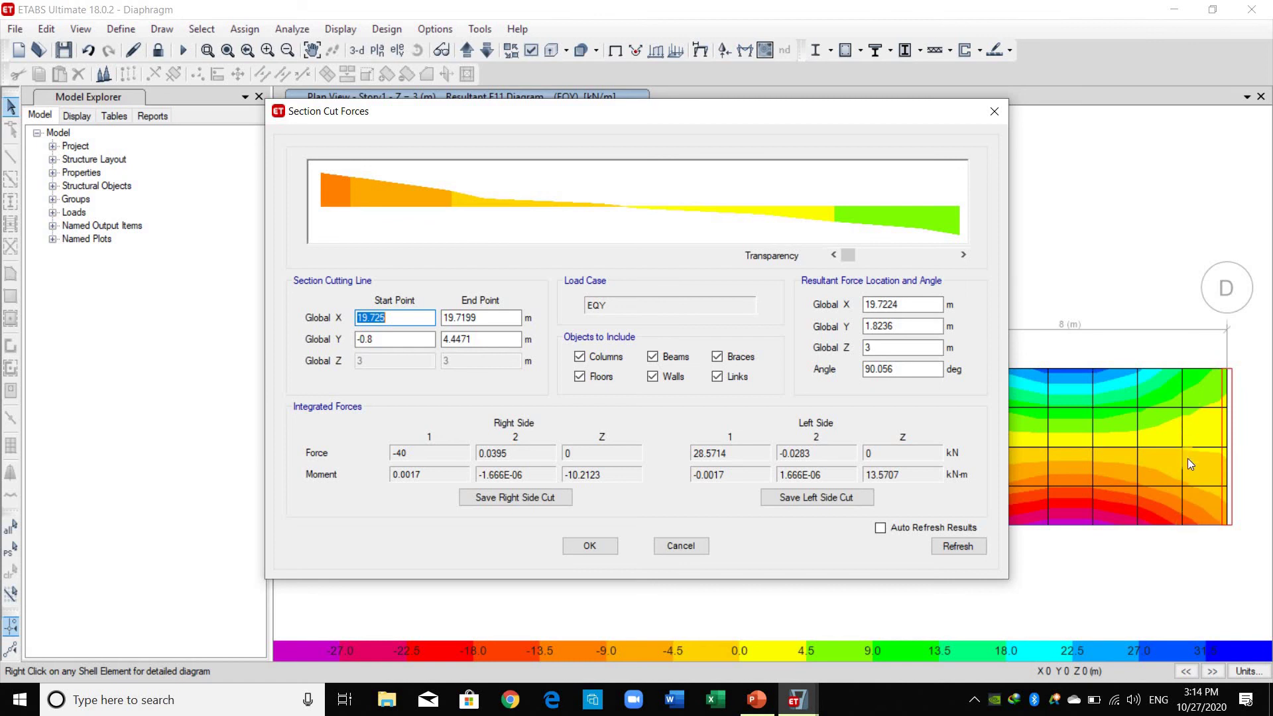
{"action": "left_click", "coordinate": [678, 547]}
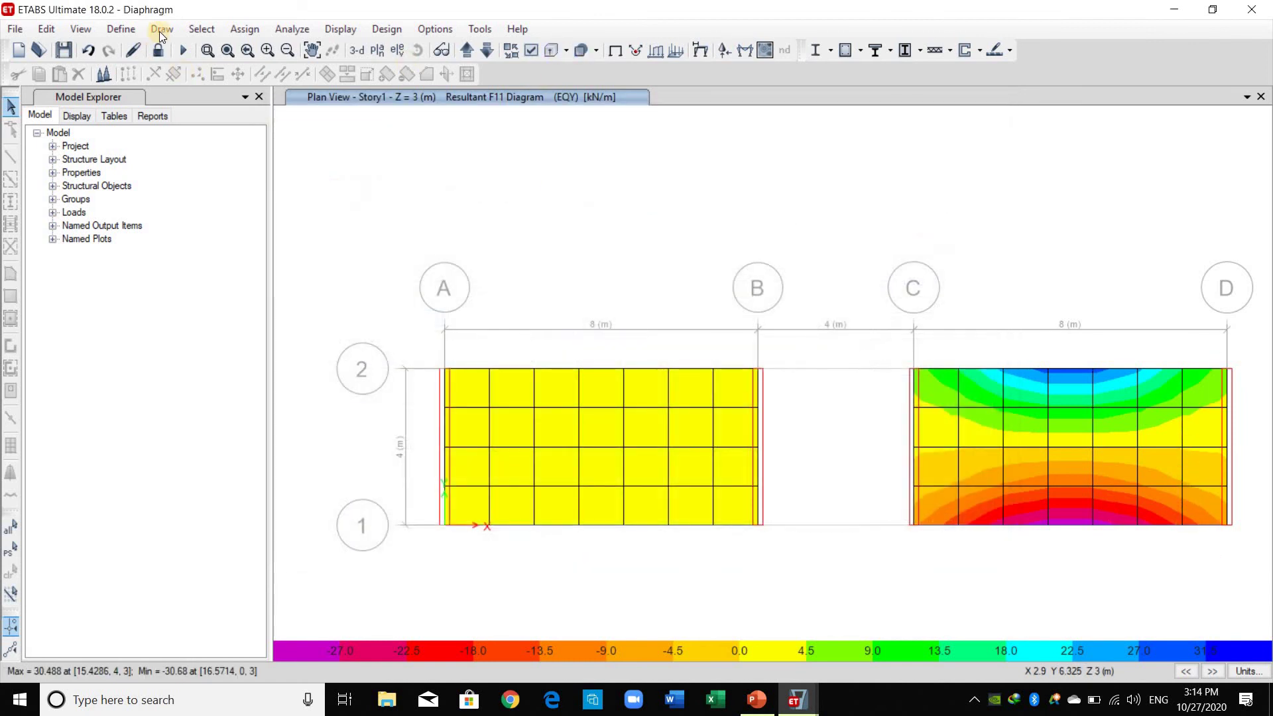
{"action": "left_click", "coordinate": [161, 29]}
{"action": "left_click", "coordinate": [1223, 318]}
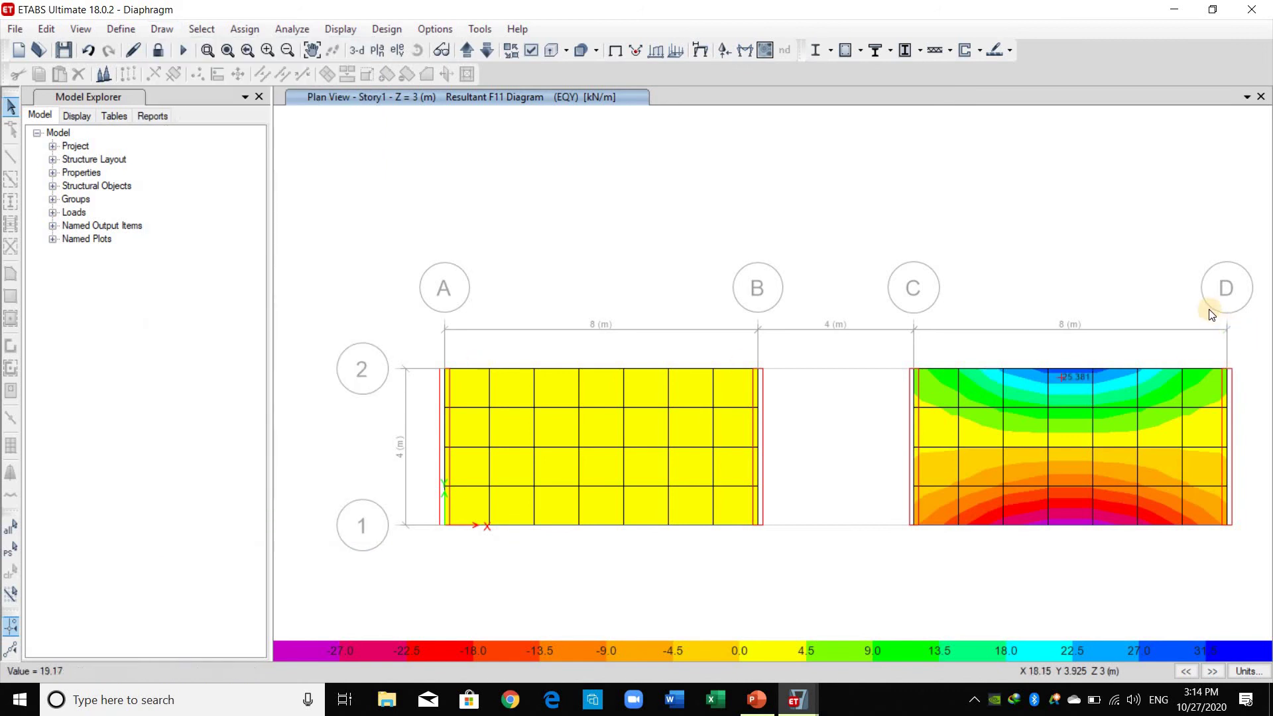
{"action": "left_click", "coordinate": [1208, 571]}
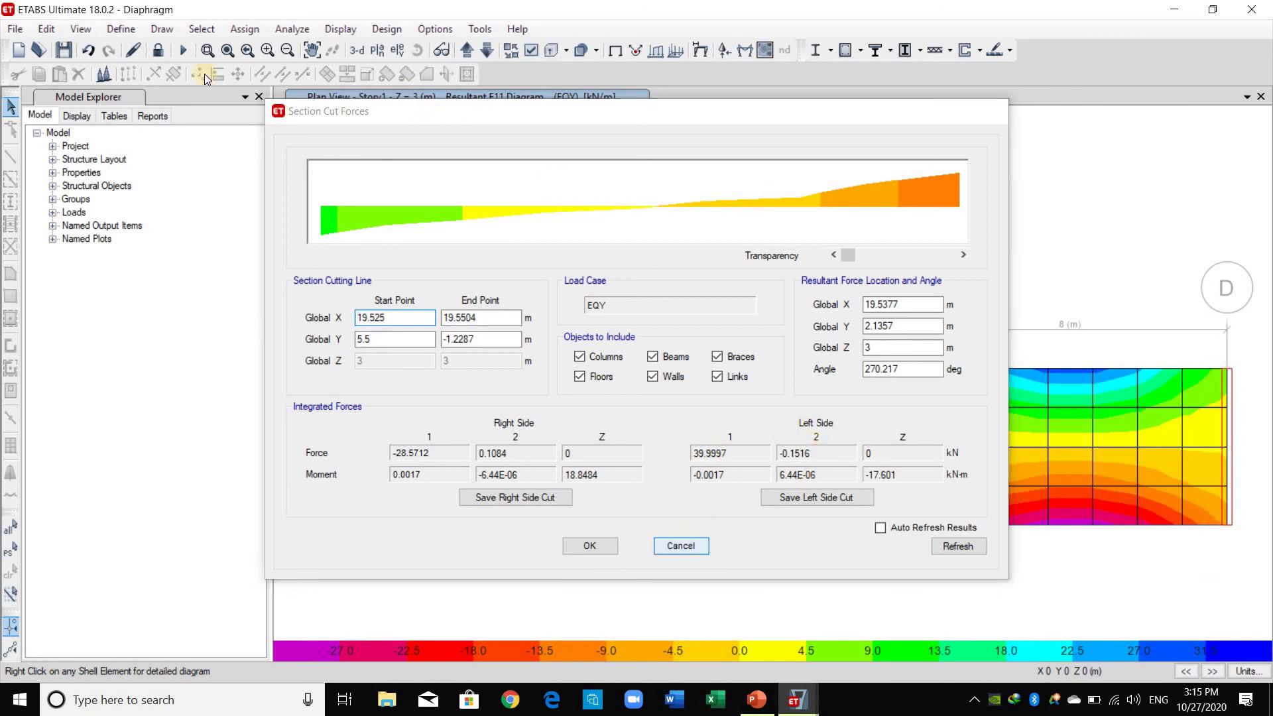
{"action": "key", "text": "Escape"}
{"action": "left_click", "coordinate": [159, 29]}
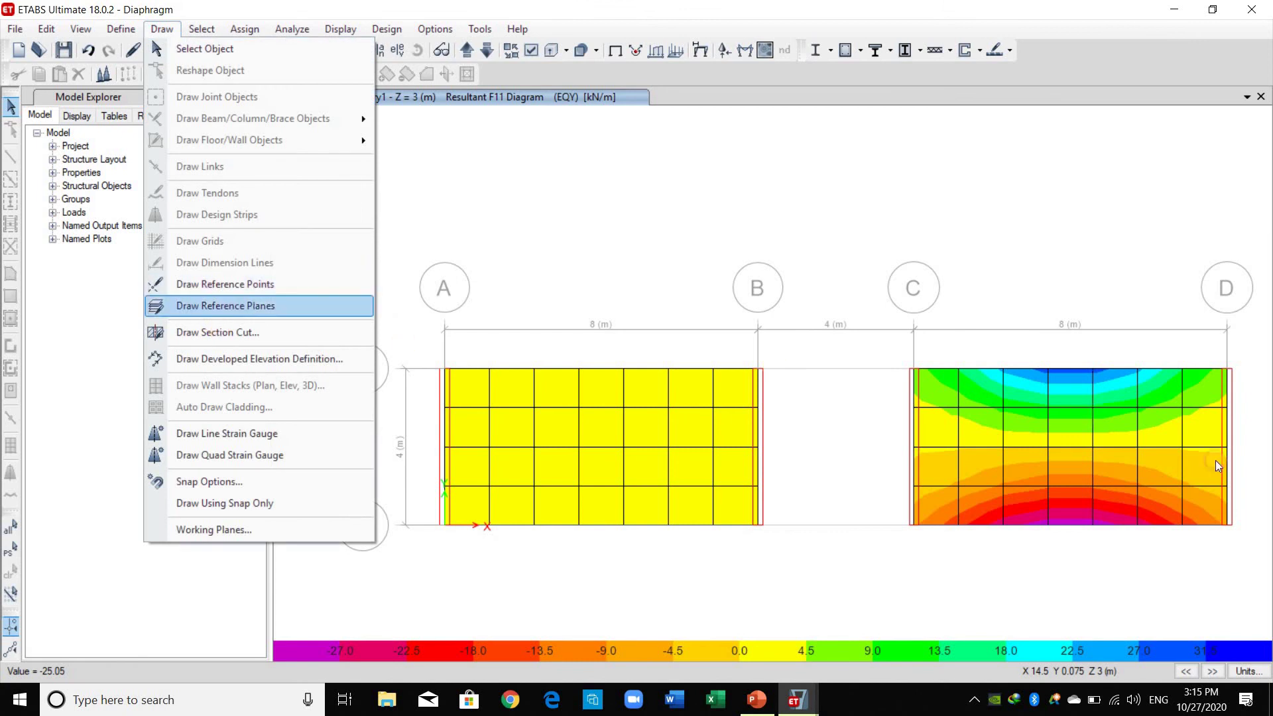
Draw a section cut from below grid 1 up to bubble D at X ≈ 19.73 m, reading −40.00 kN and 28.57 kN
{"action": "left_click", "coordinate": [1217, 542]}
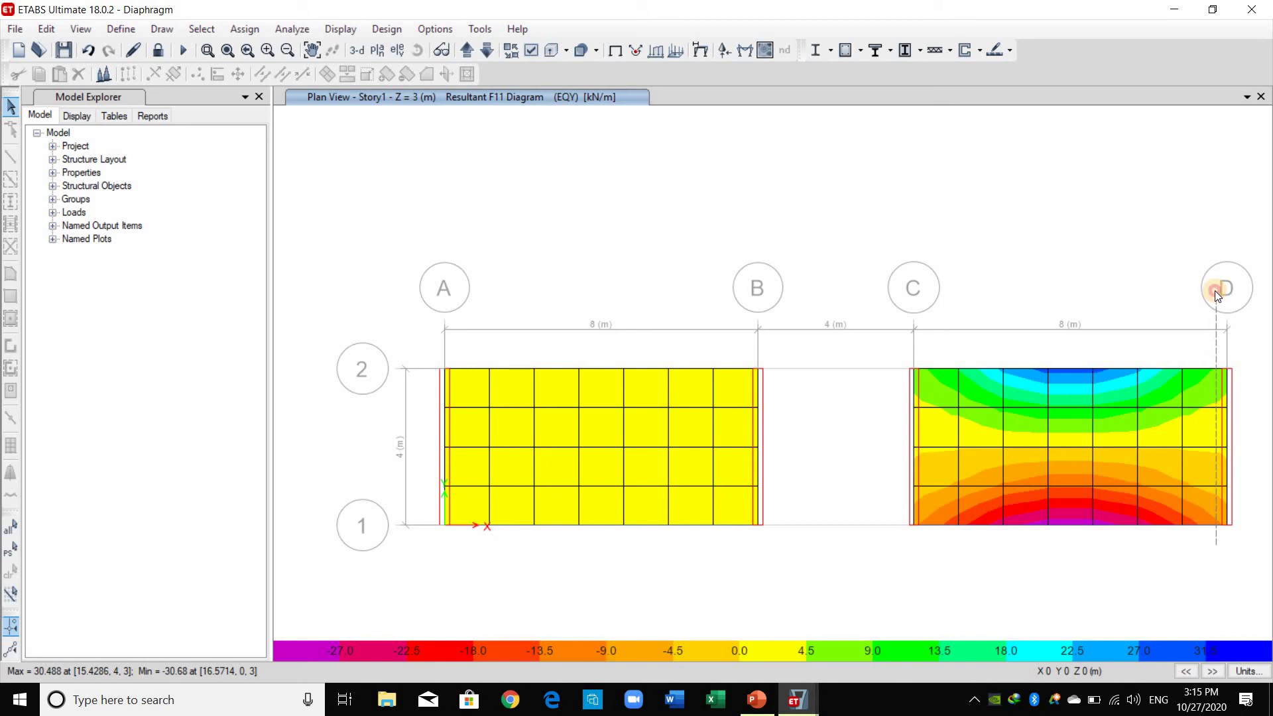
{"action": "left_click", "coordinate": [1215, 333]}
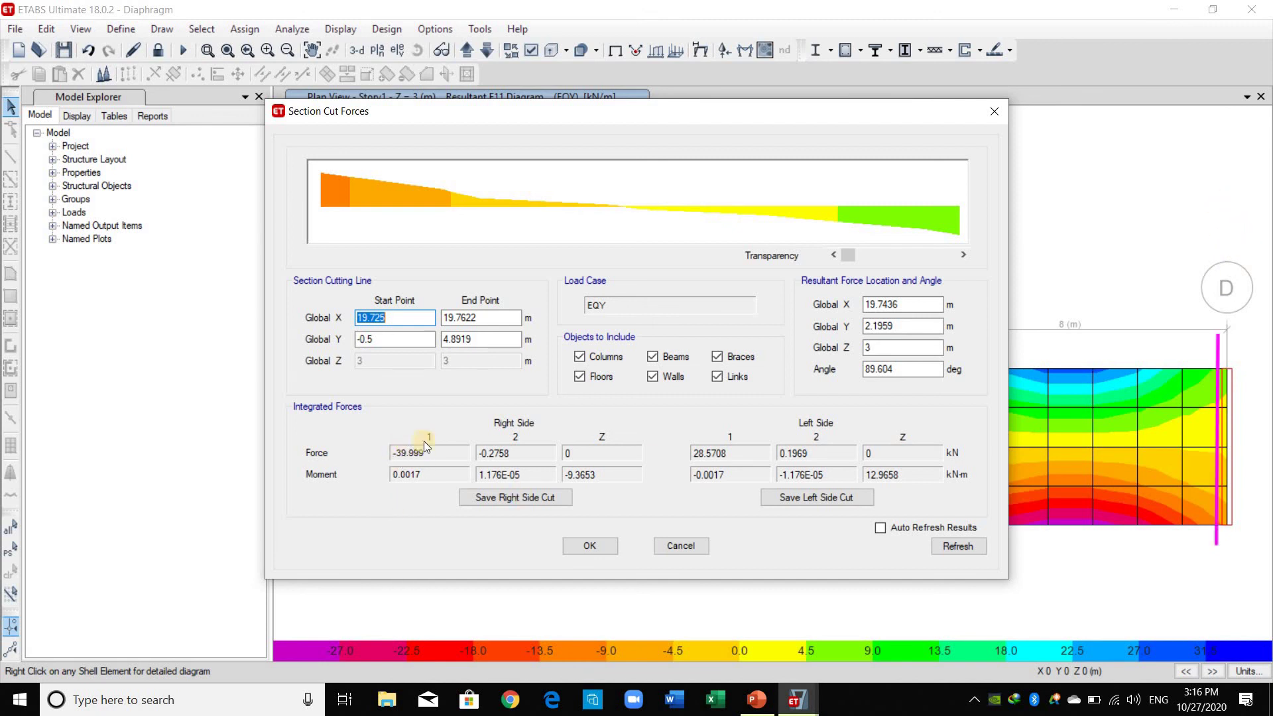
{"action": "left_click_drag", "start_coordinate": [781, 110], "coordinate": [670, 90]}
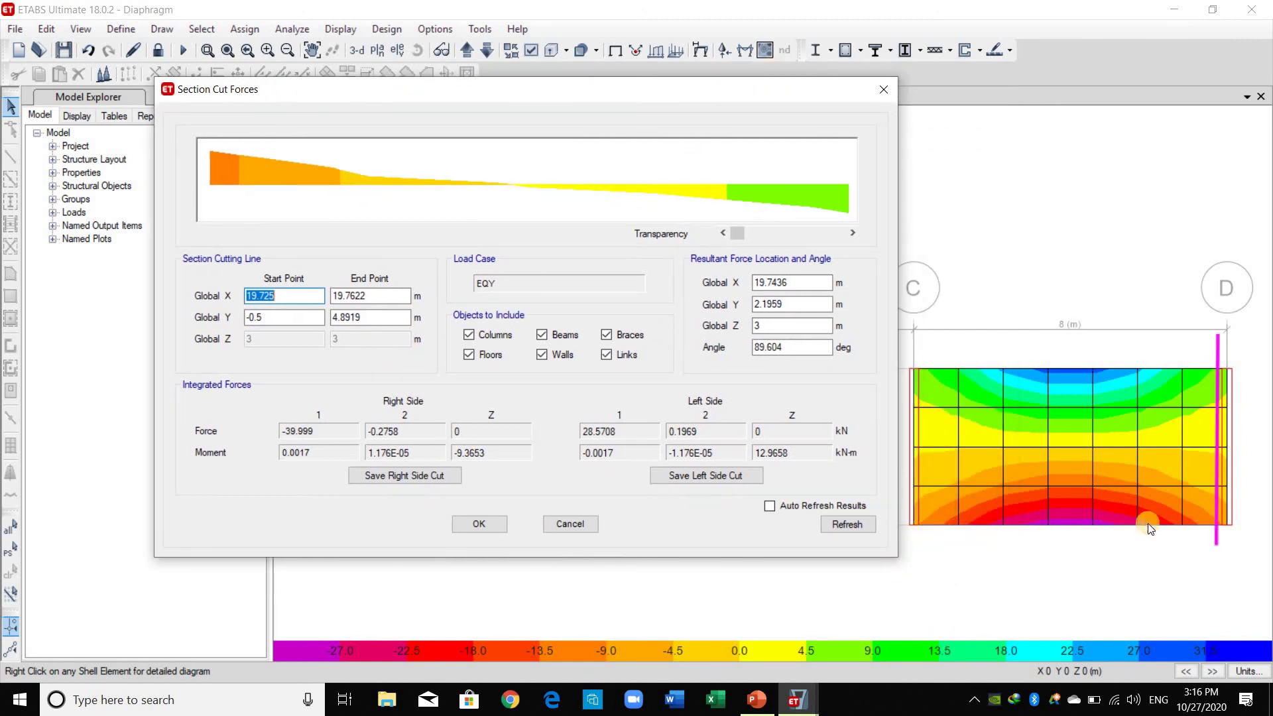